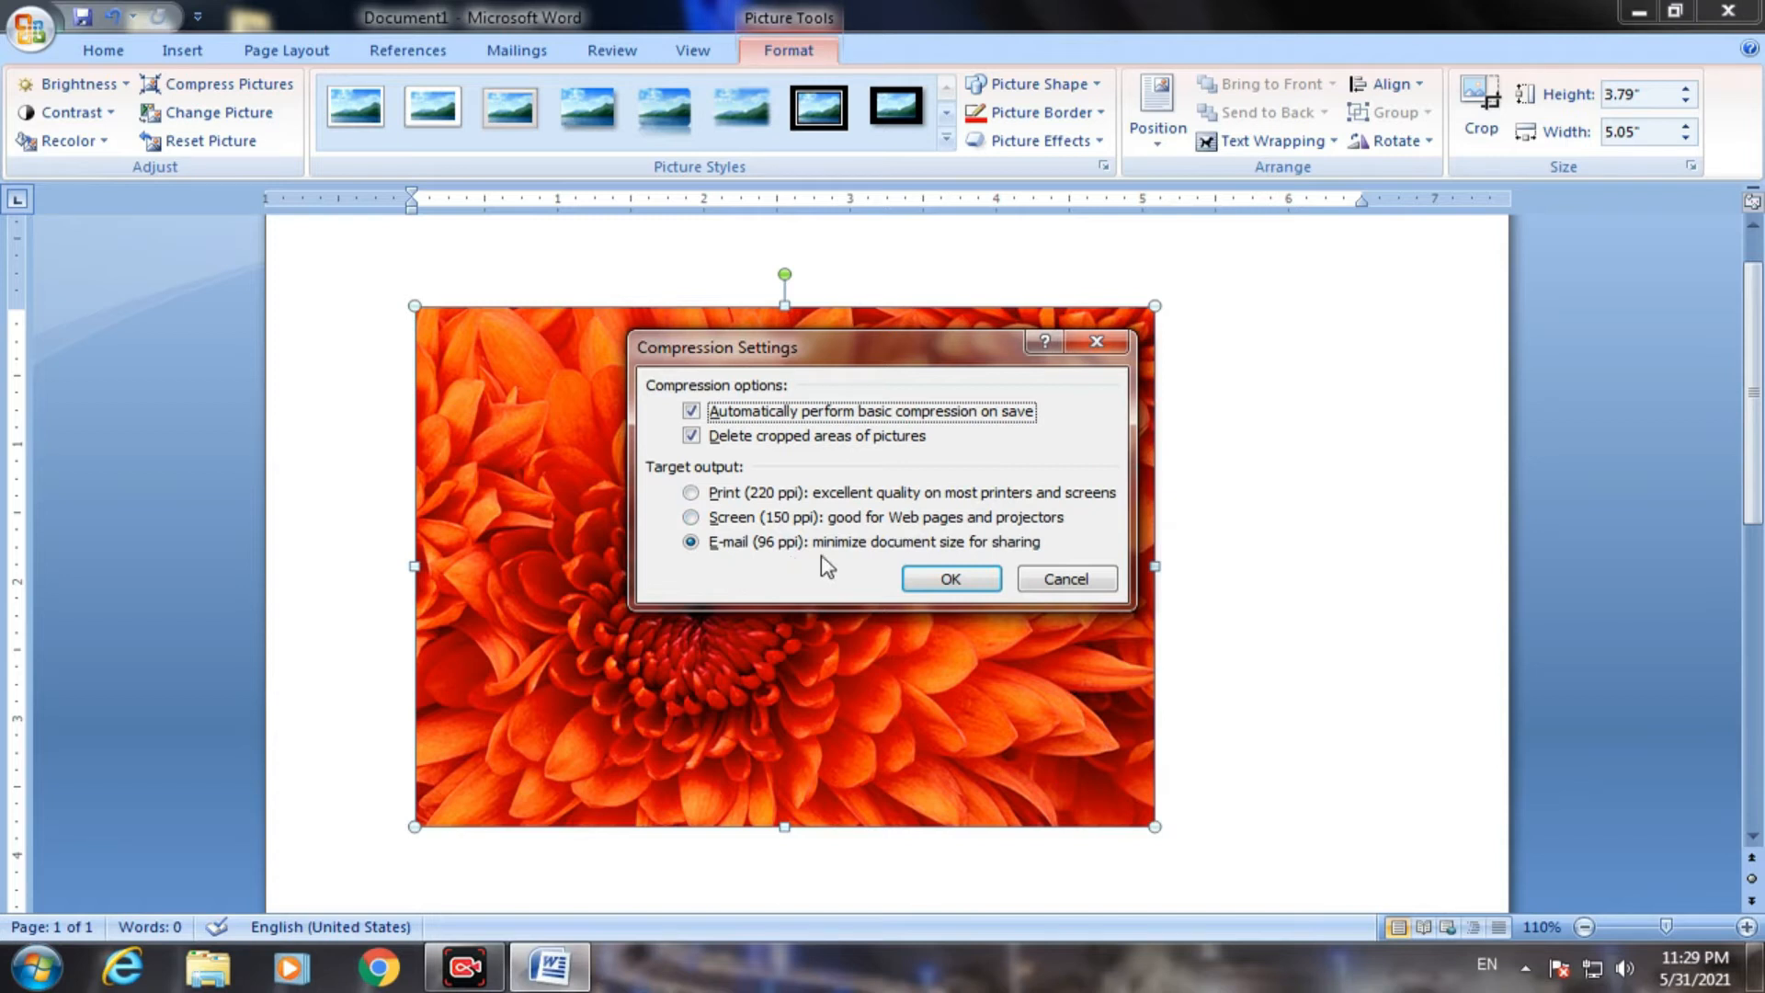
Dismiss the compression settings and replace the chrysanthemum picture with the Hydrangeas sample picture
left_click(1096, 578)
left_click(1026, 406)
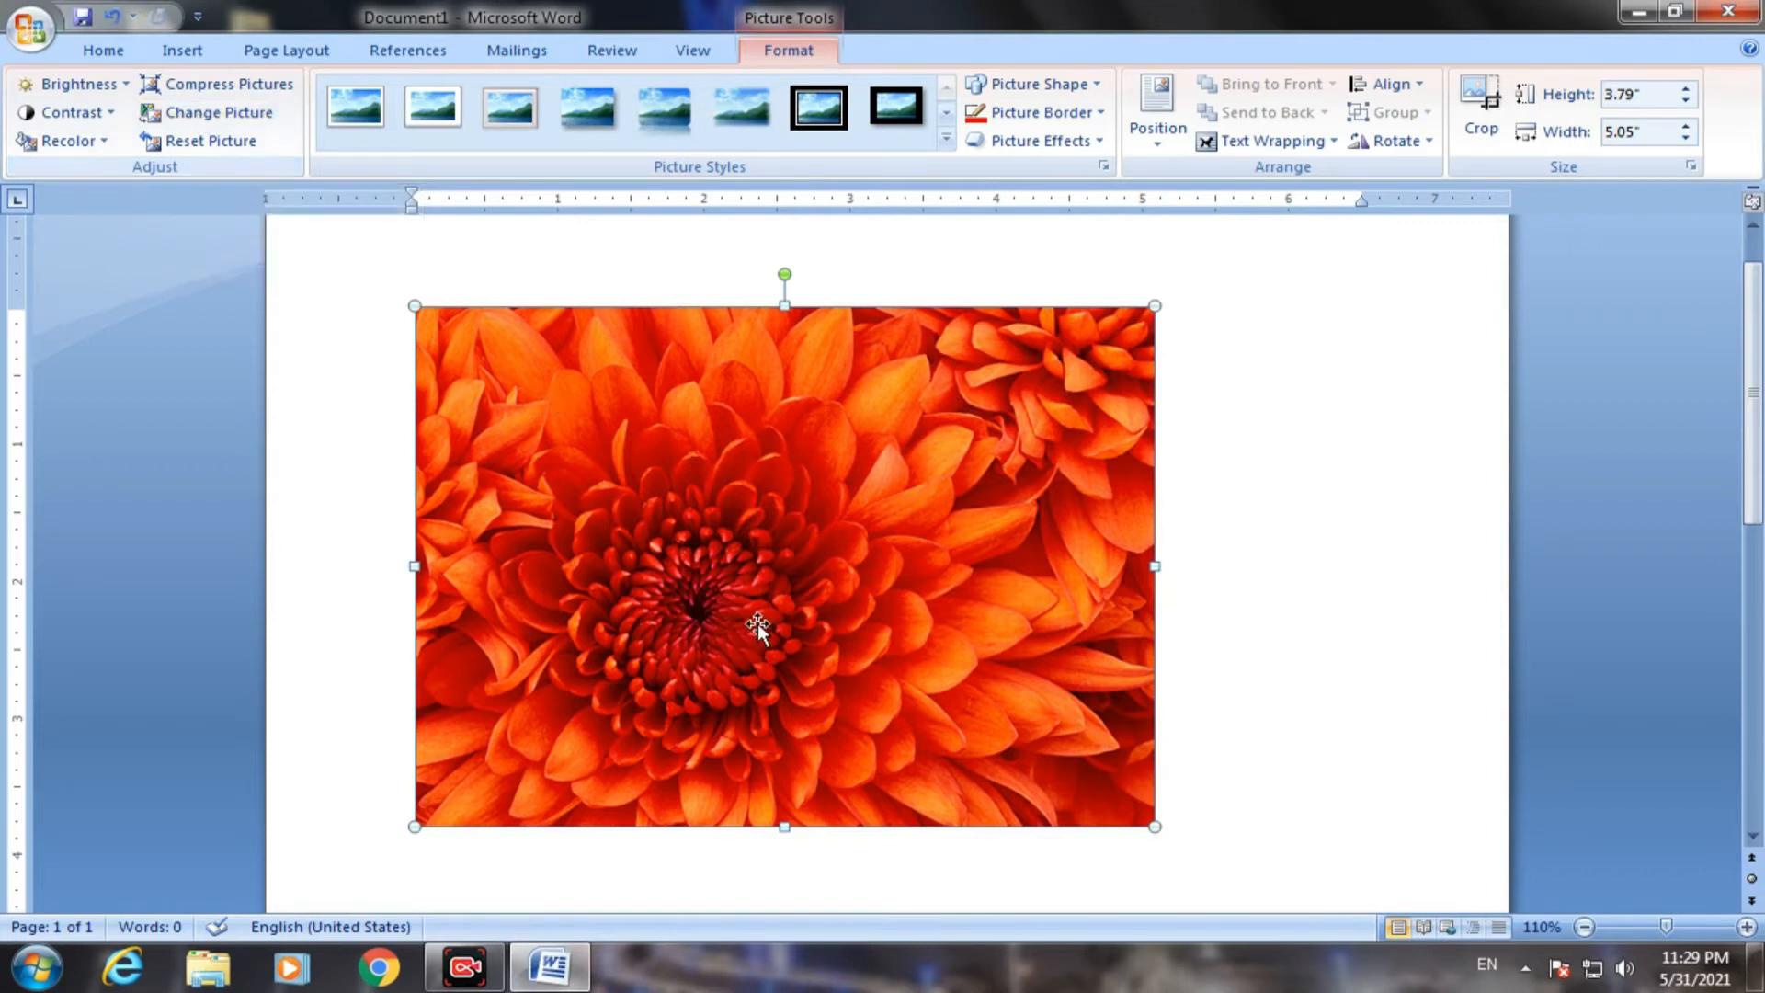
left_click(214, 118)
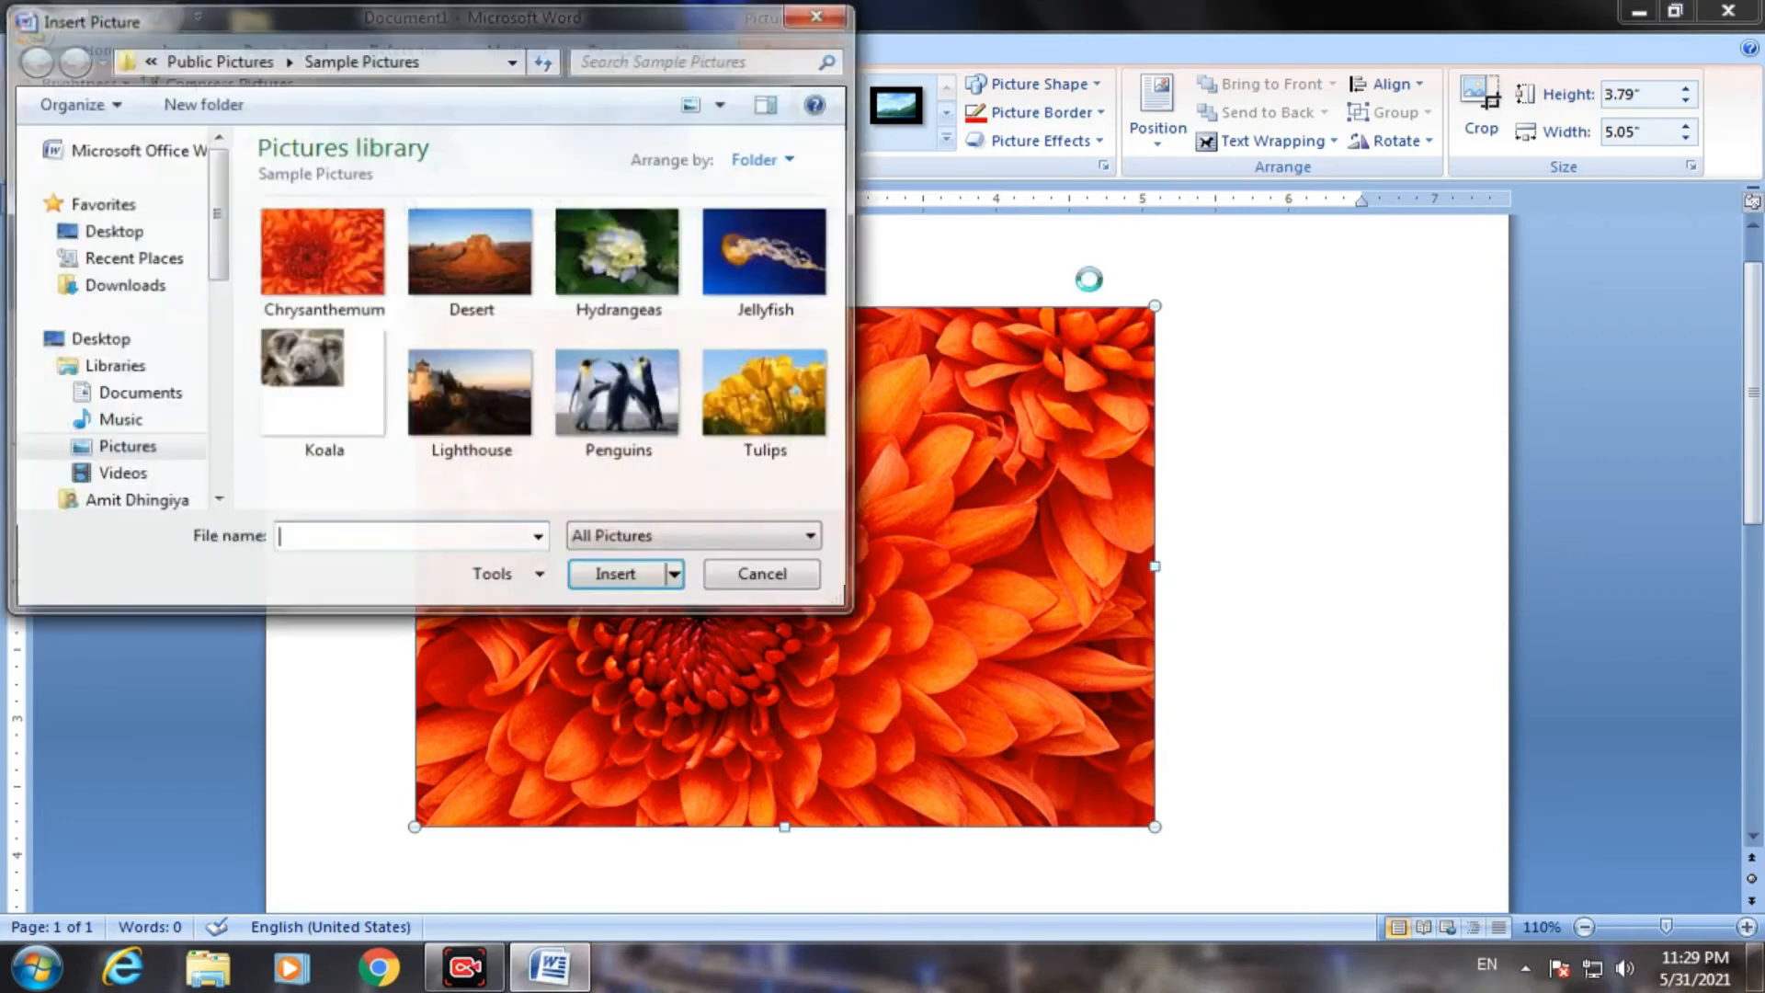
double_click(623, 262)
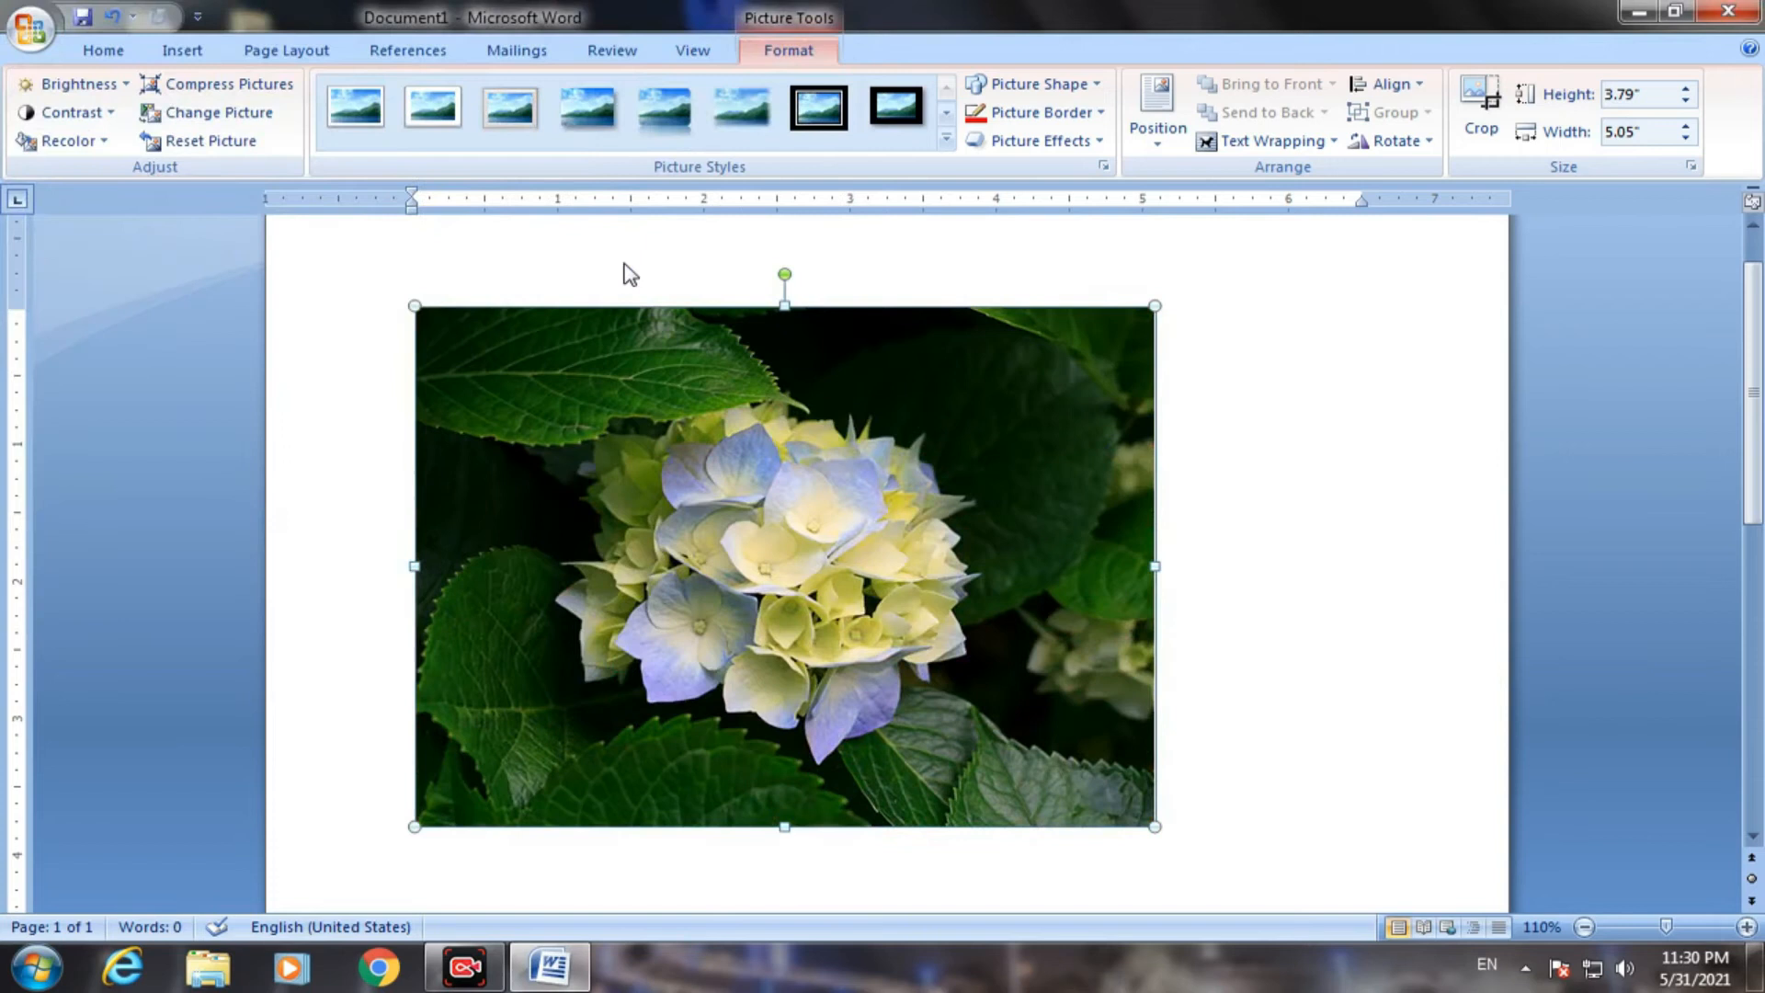
Reset the picture's formatting and shrink the picture to about 3.47" high by 4.63" wide
left_click(202, 154)
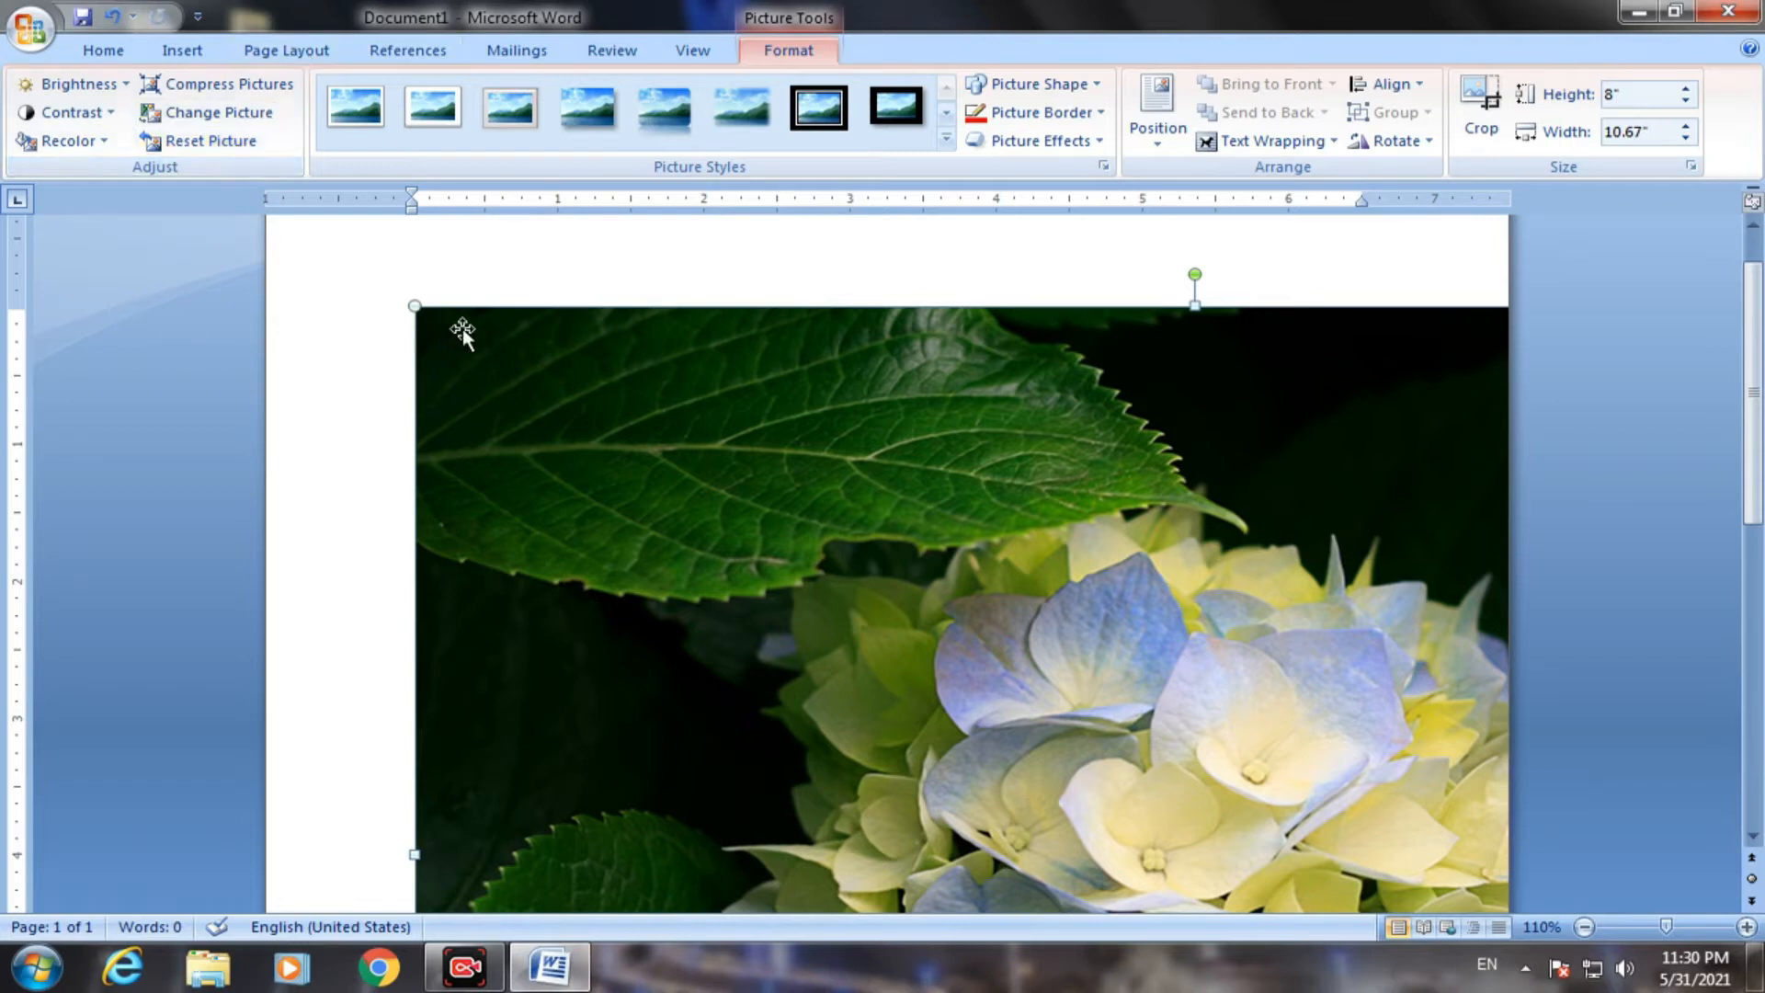
left_click_drag(461, 355, 1158, 713)
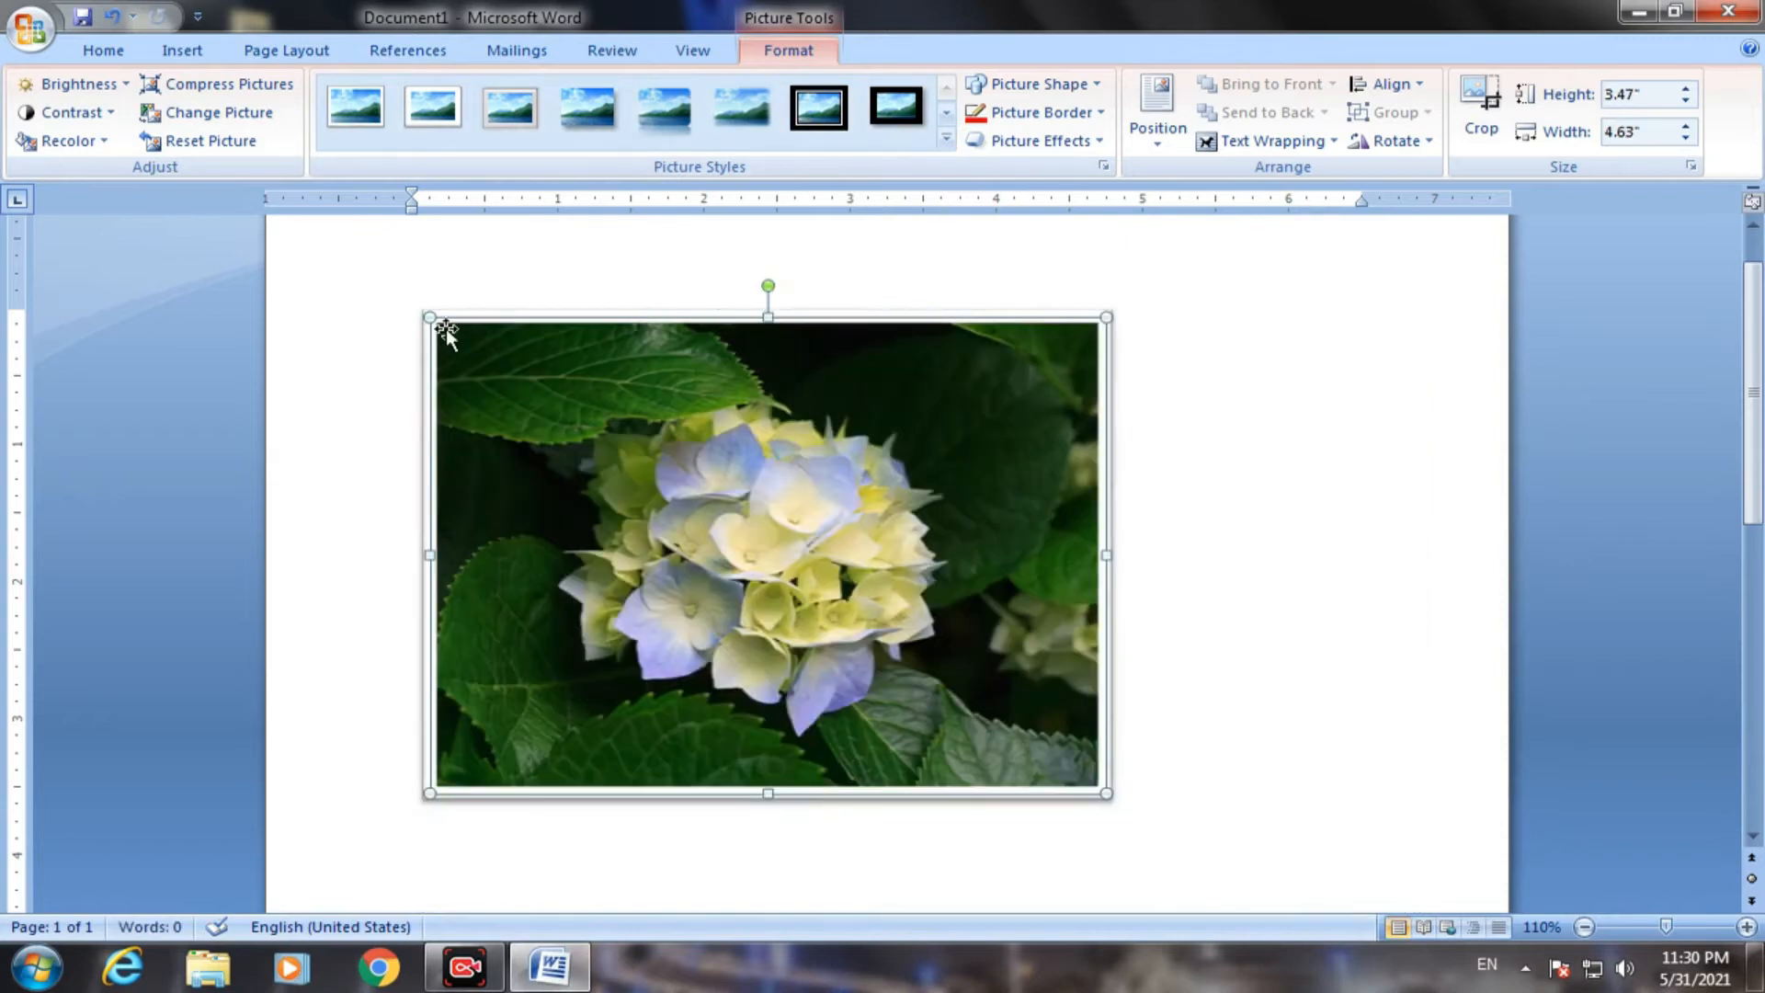
Try the double black frame, reflected rounded, metal oval and simple white frame styles on the hydrangea picture
left_click(829, 108)
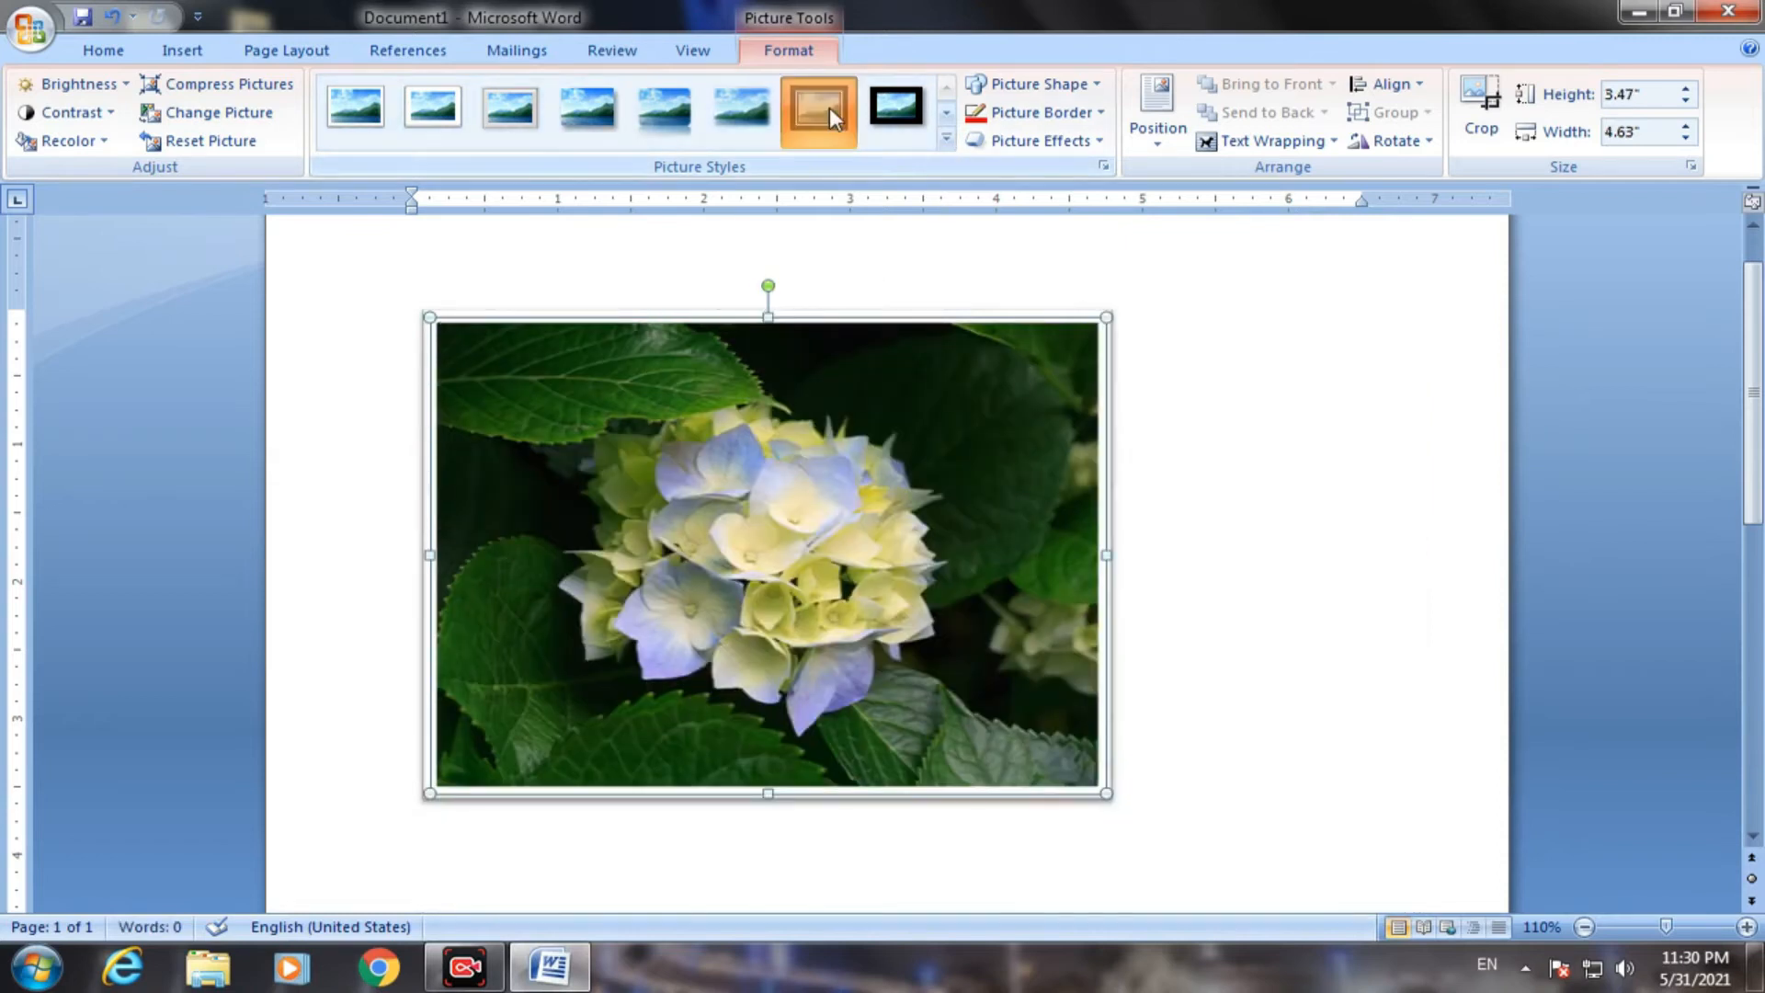
left_click(669, 116)
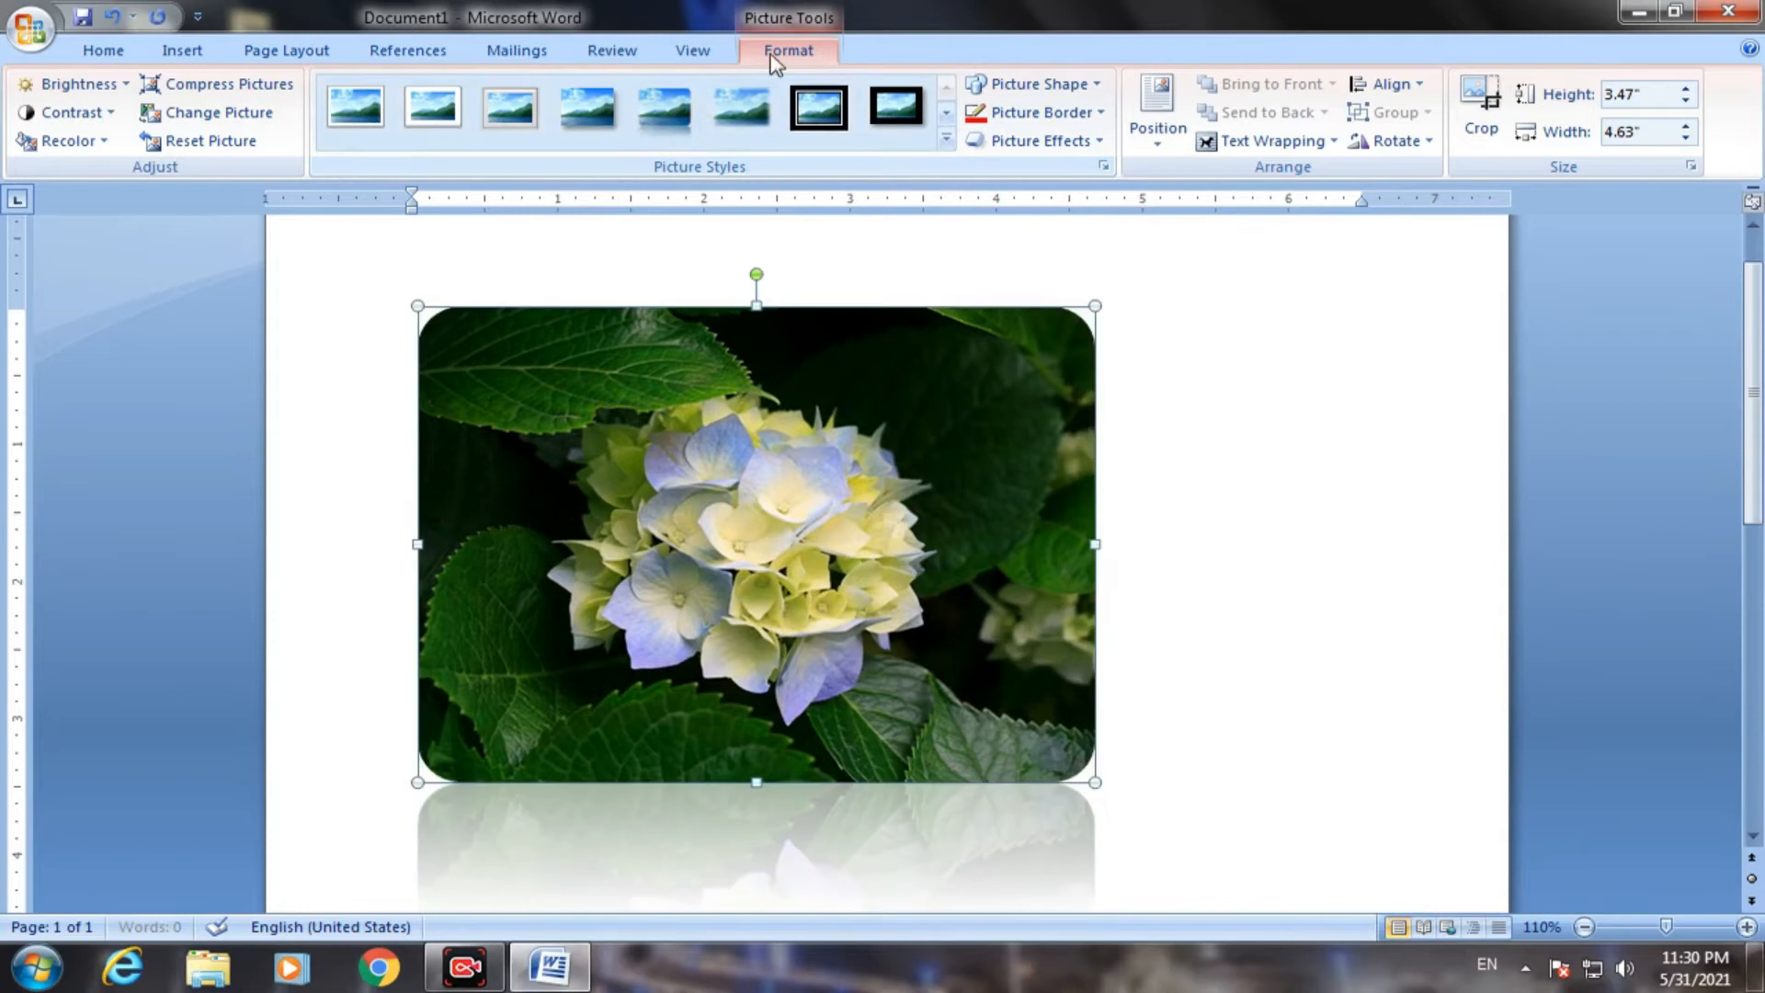
left_click(946, 138)
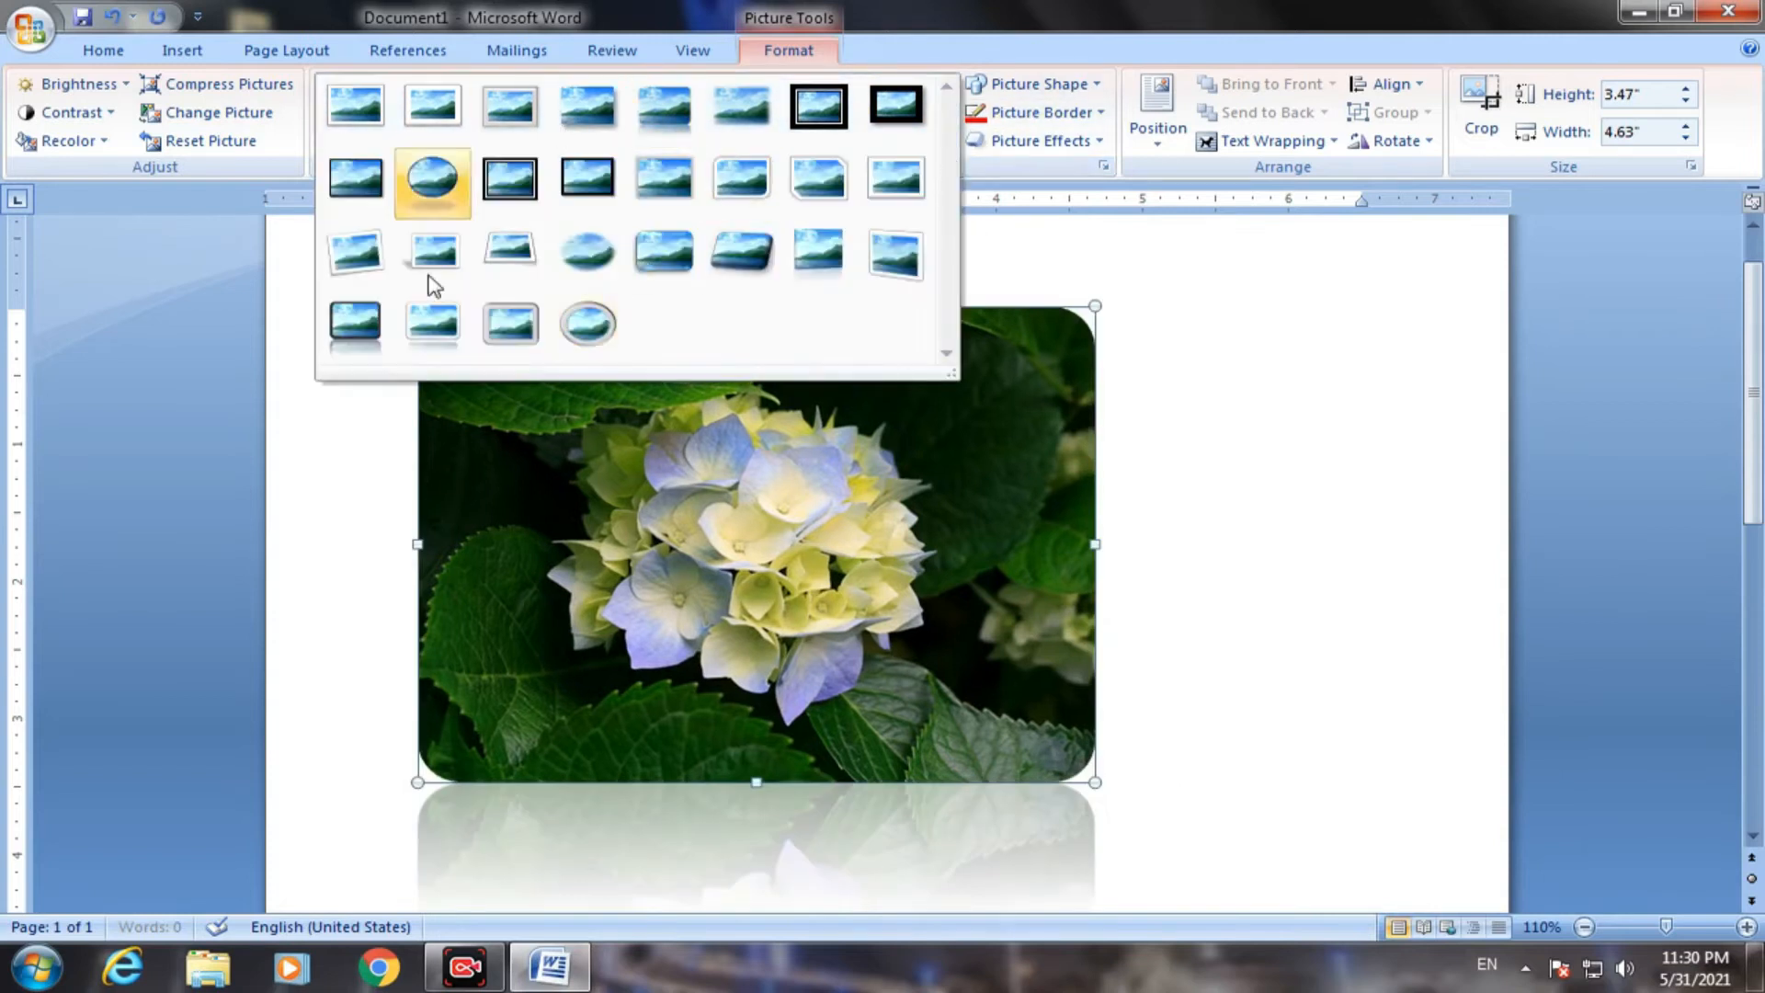
left_click(614, 313)
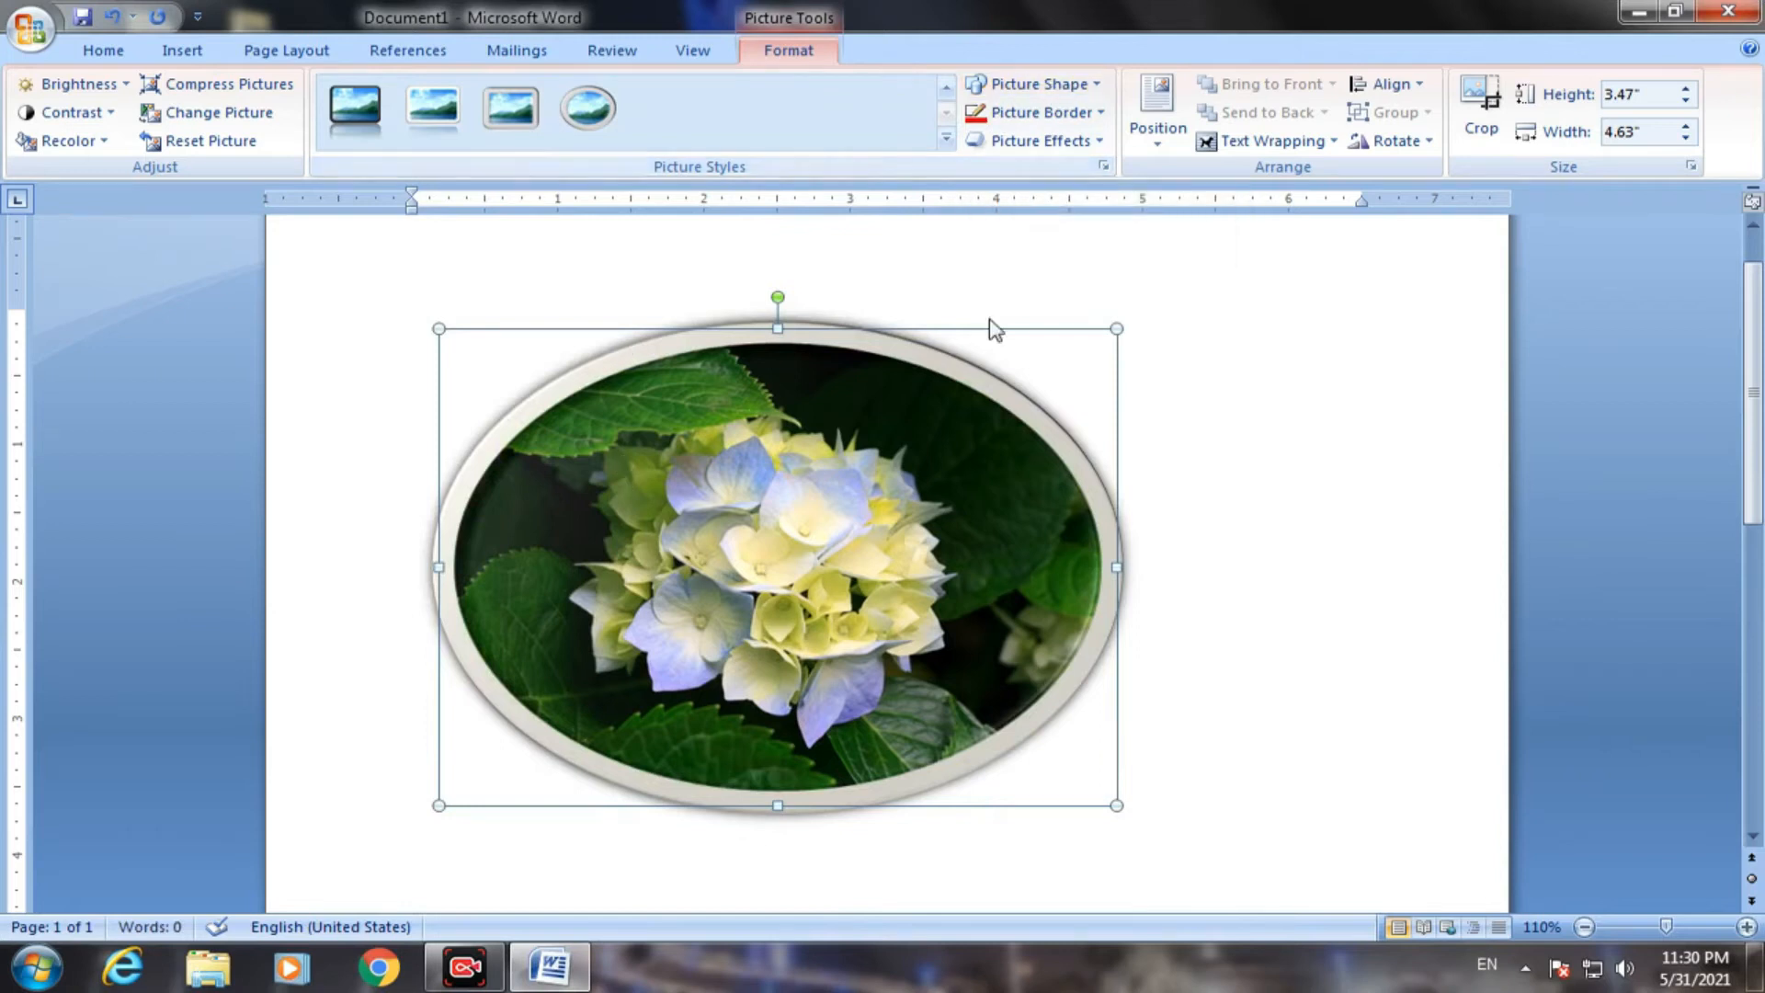
left_click(946, 138)
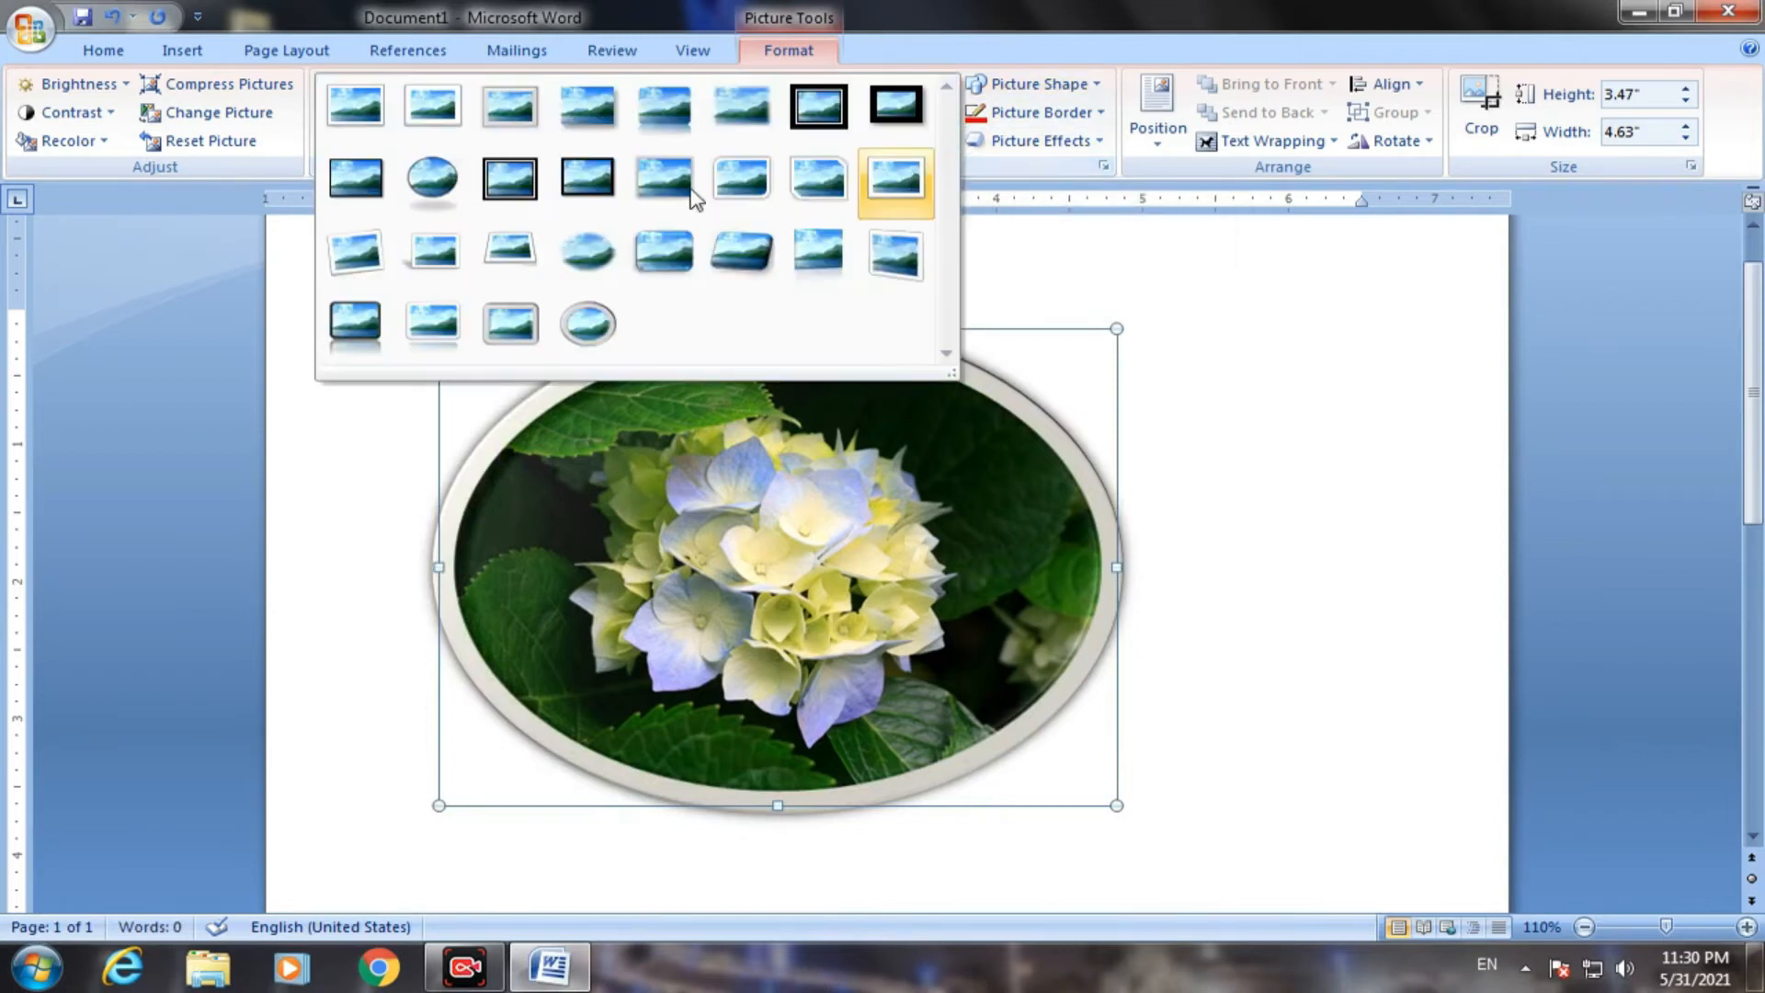
left_click(355, 106)
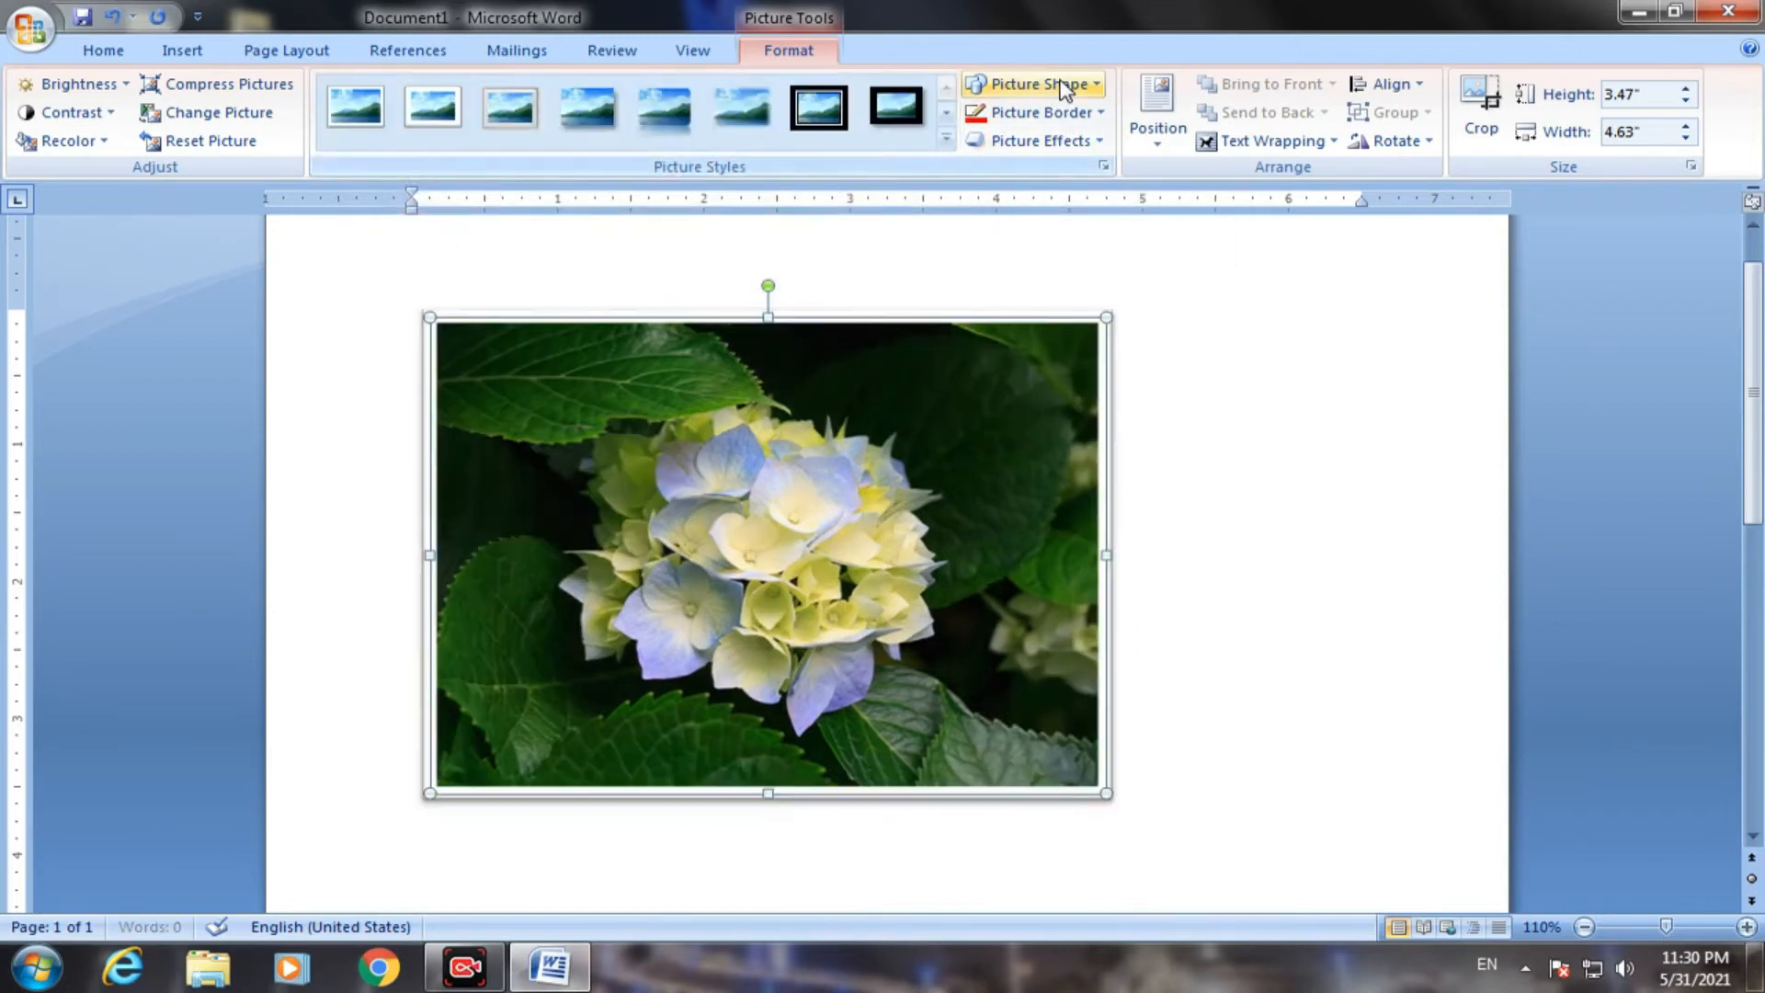
Try a three-quarter pie and a six-pointed star as the picture's shape
left_click(1063, 89)
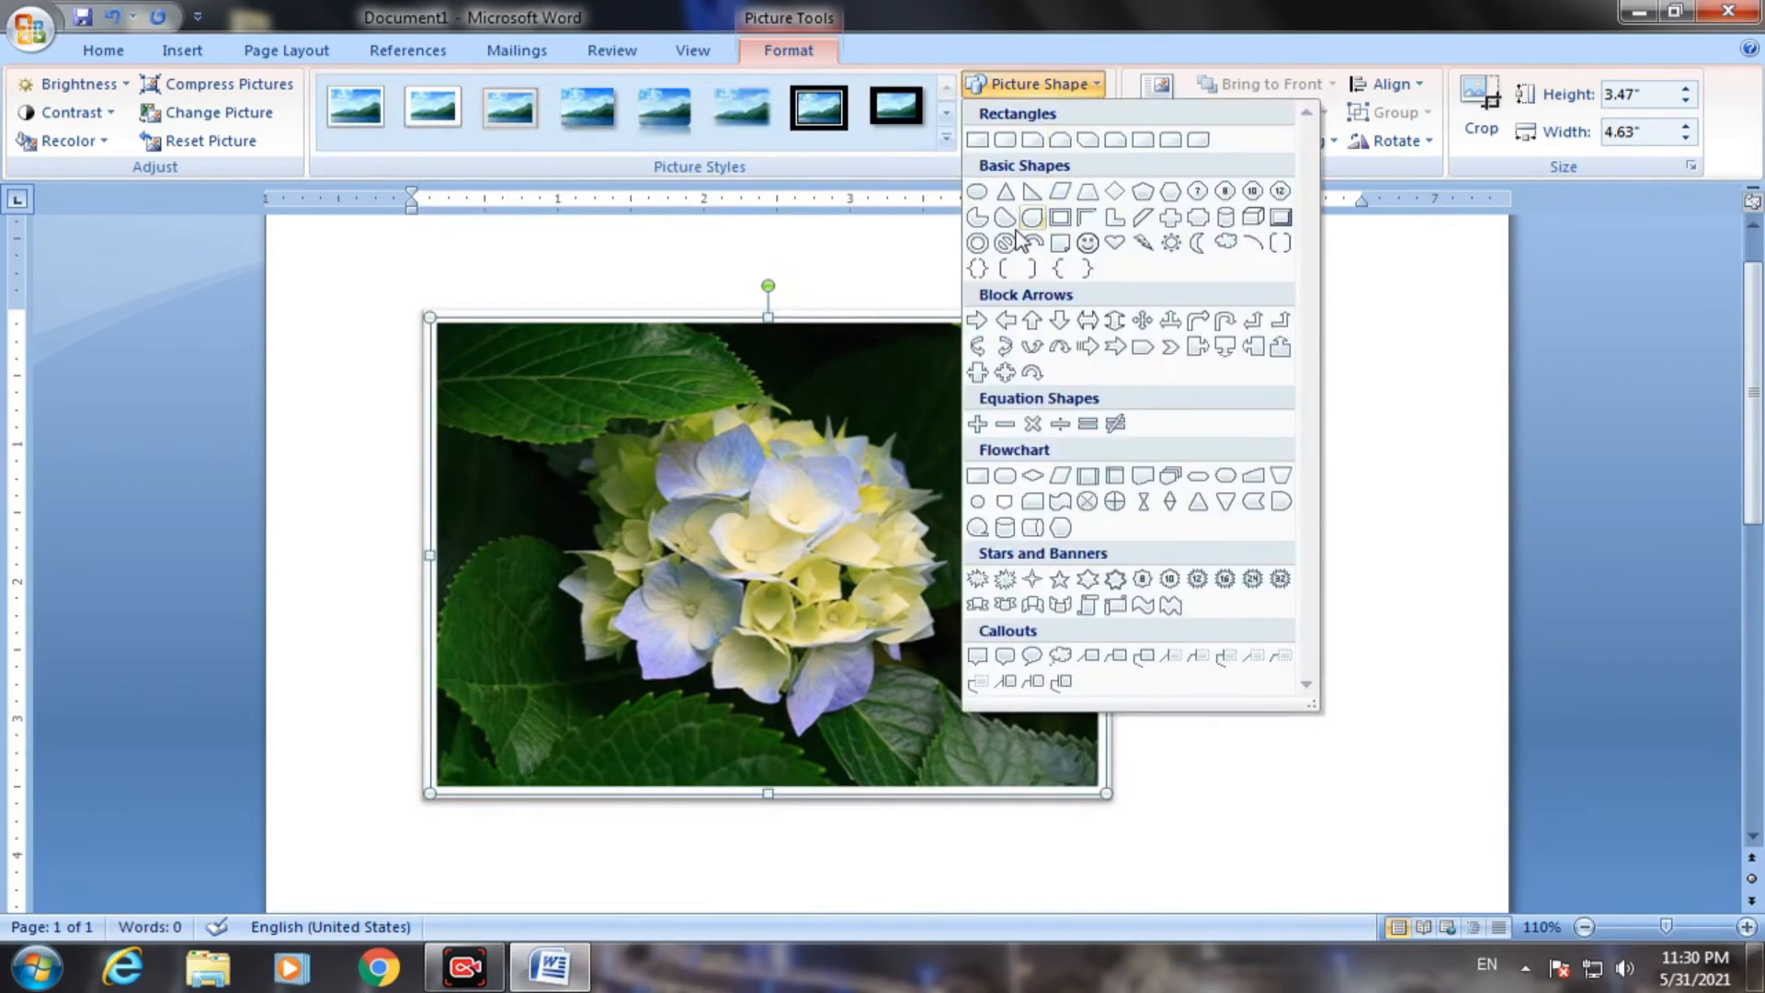
left_click(978, 220)
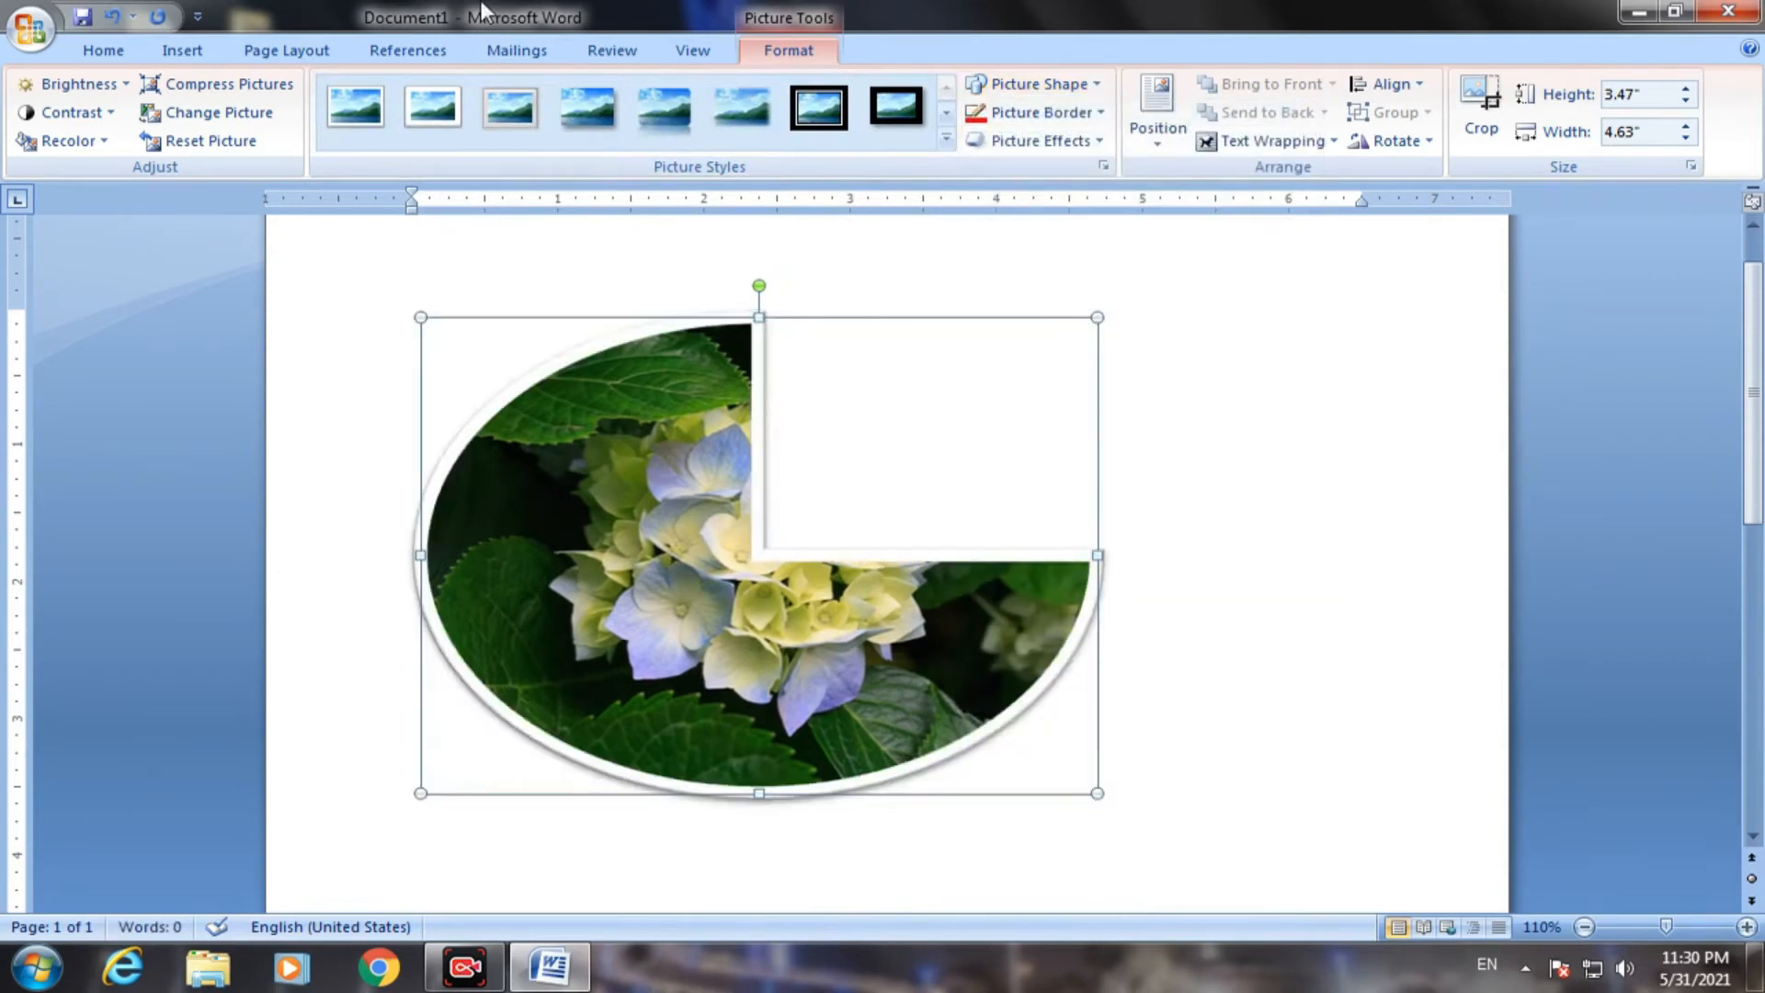
left_click(1030, 84)
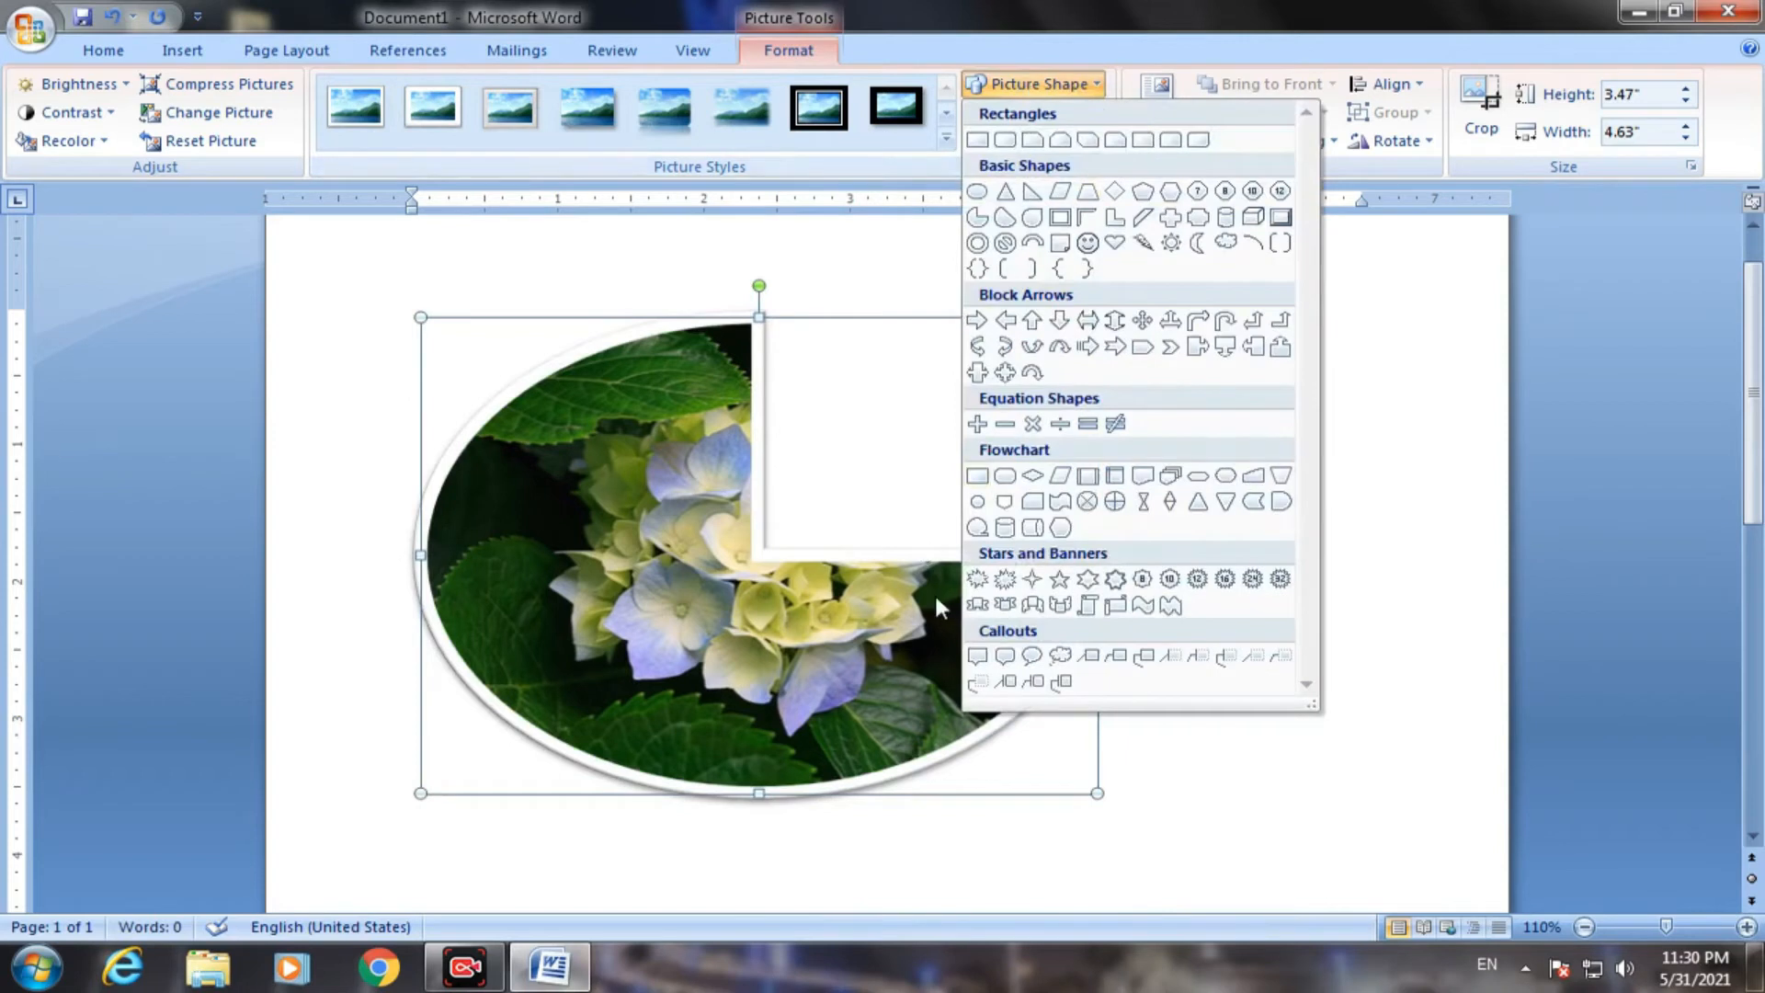
left_click(1087, 579)
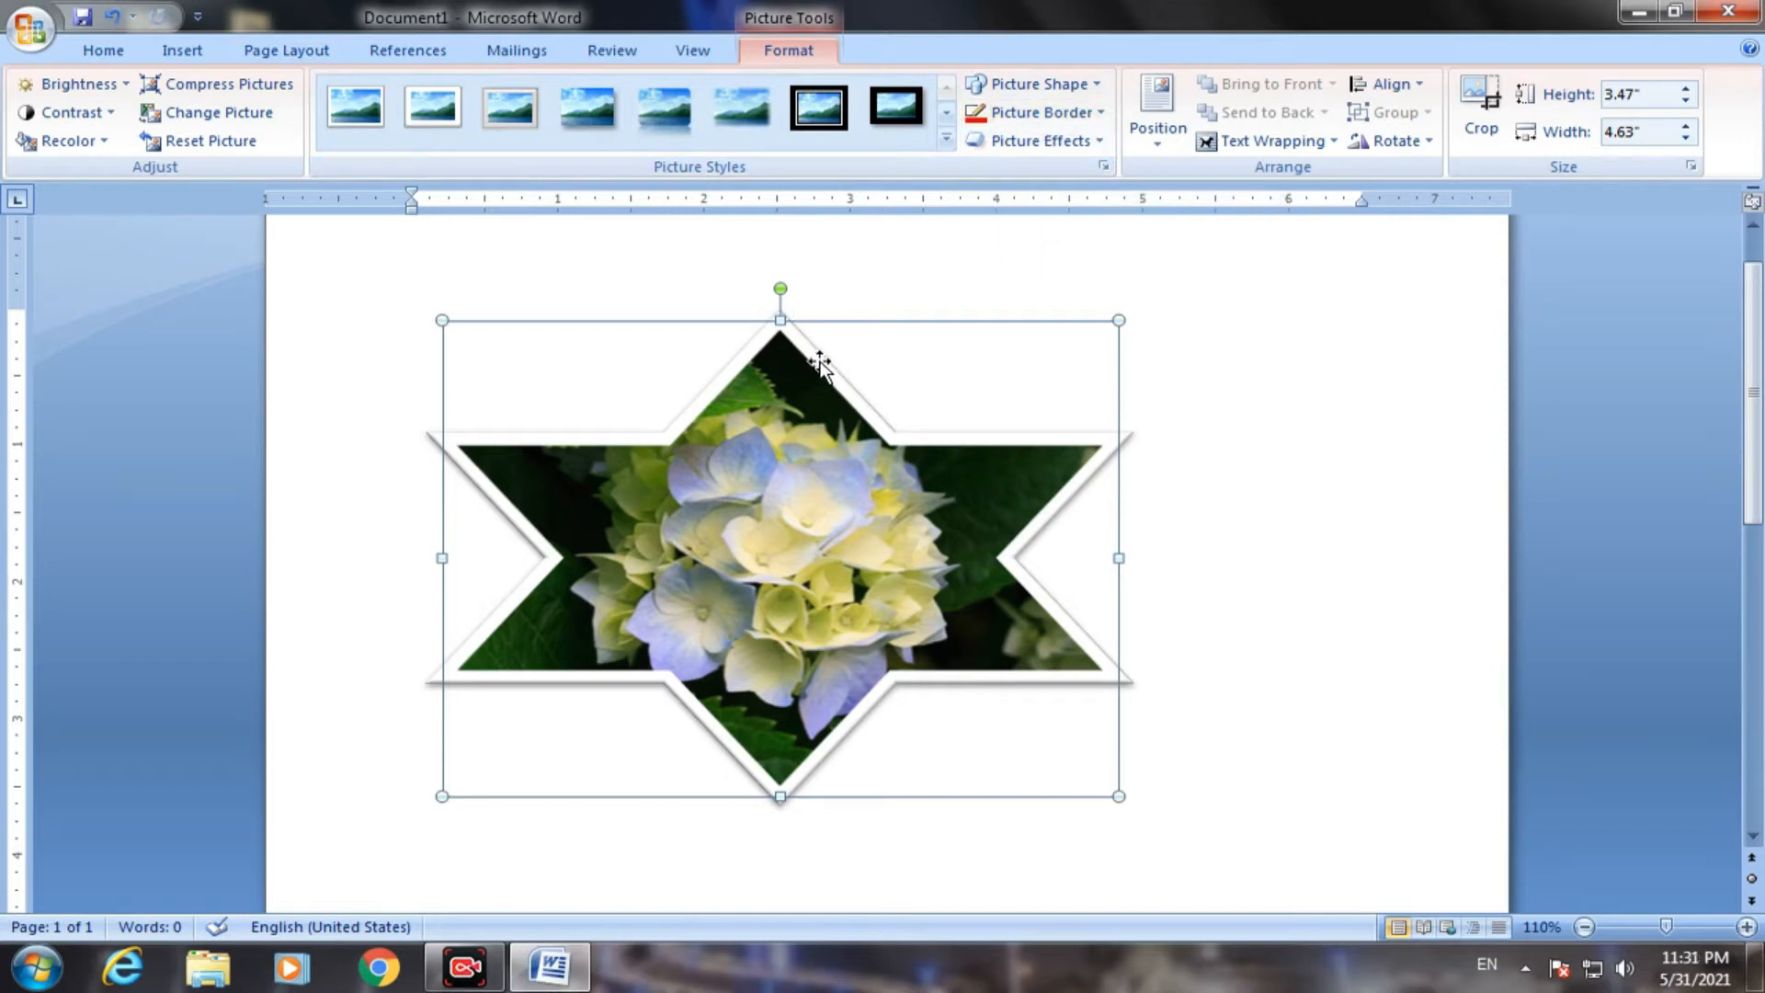
Apply the double black frame style to the picture and recolour its border red
left_click(838, 125)
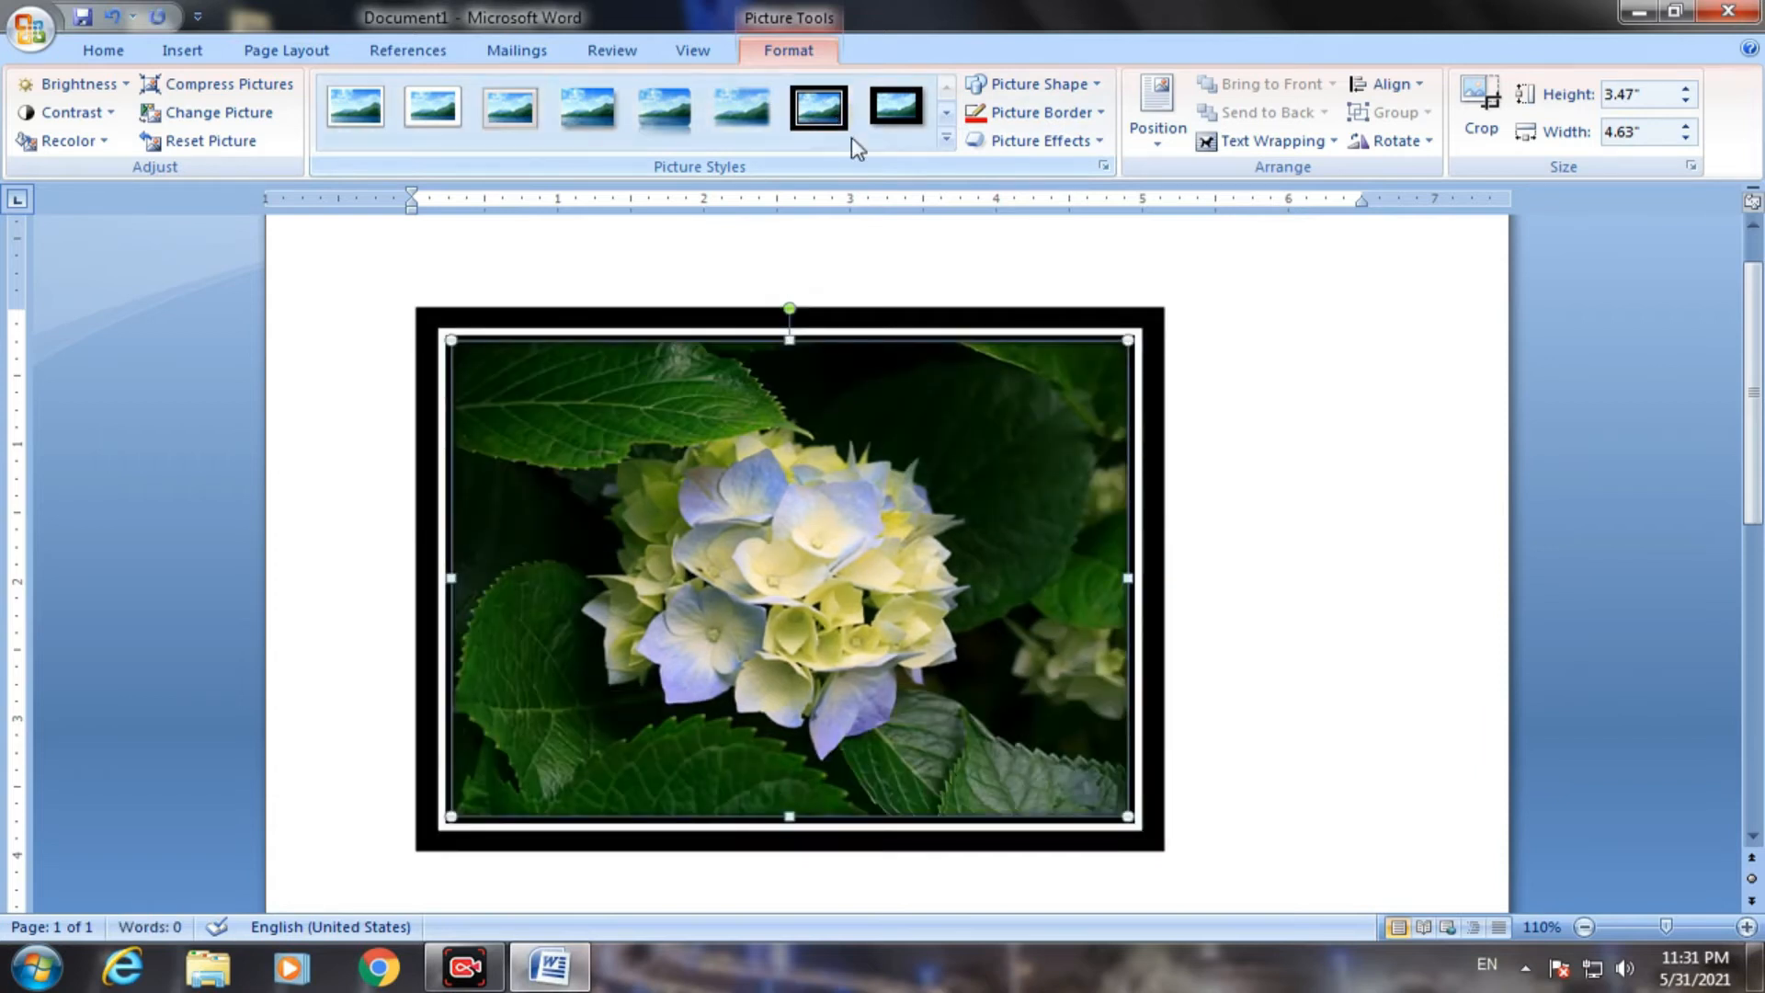
left_click(1053, 117)
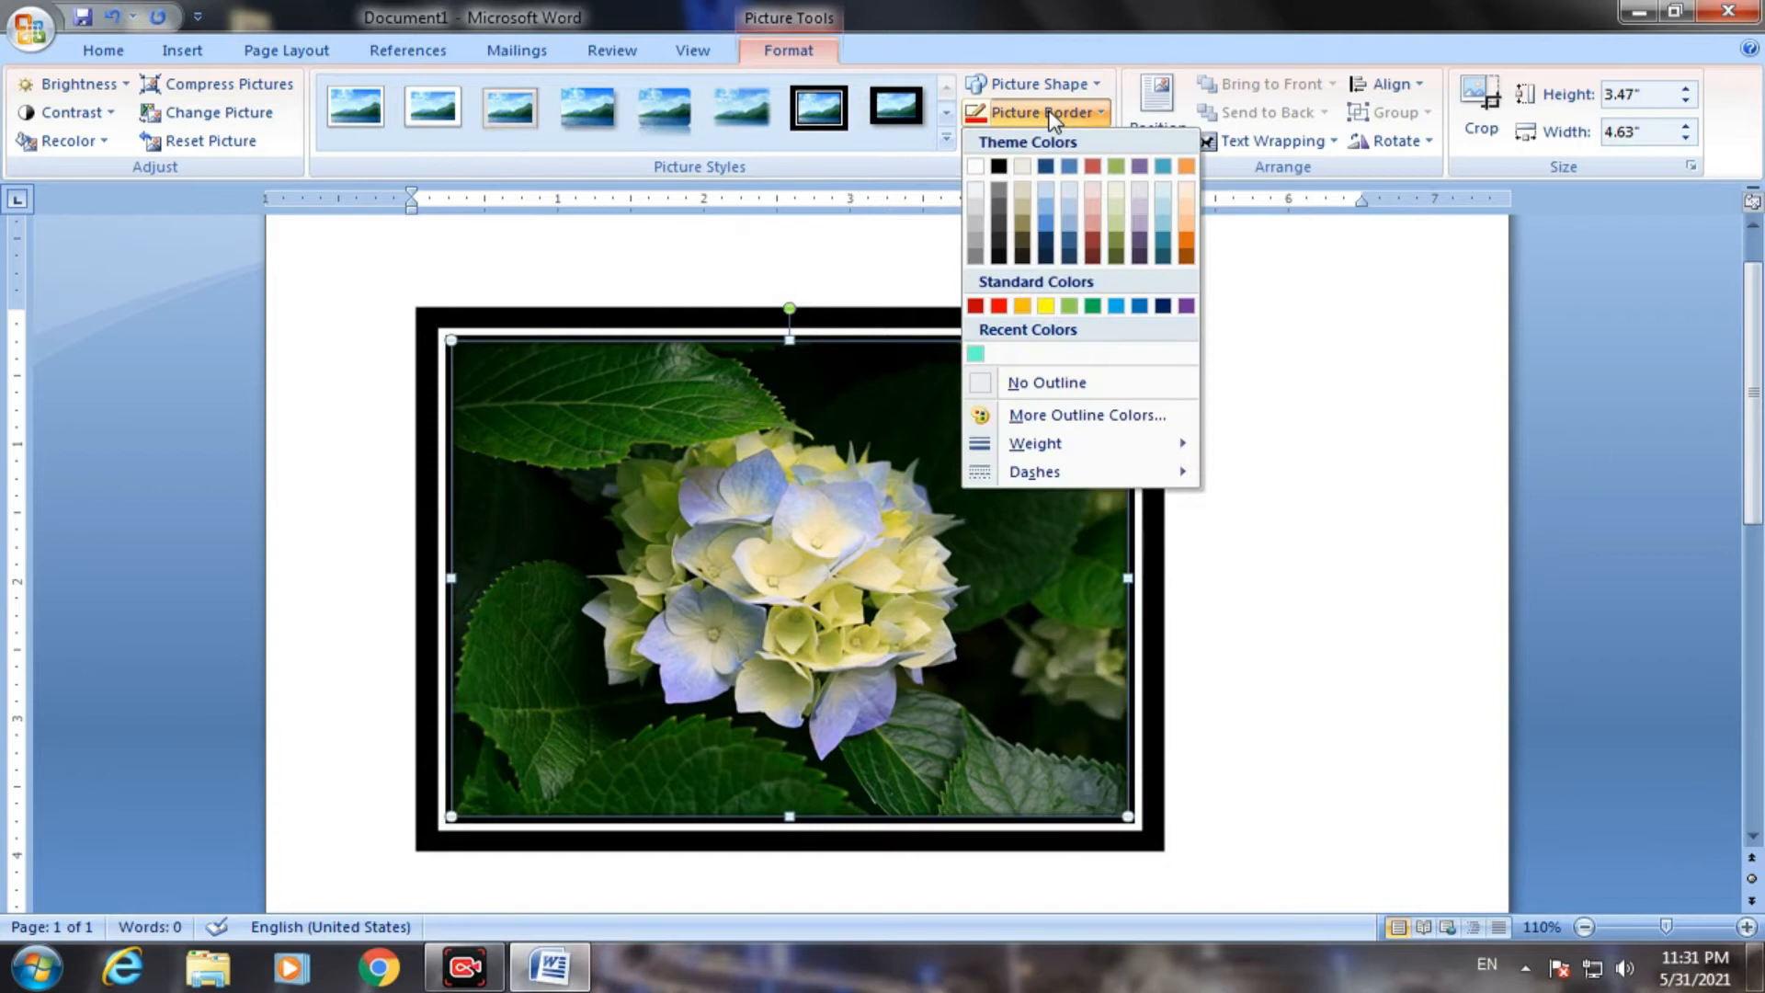
left_click(1002, 303)
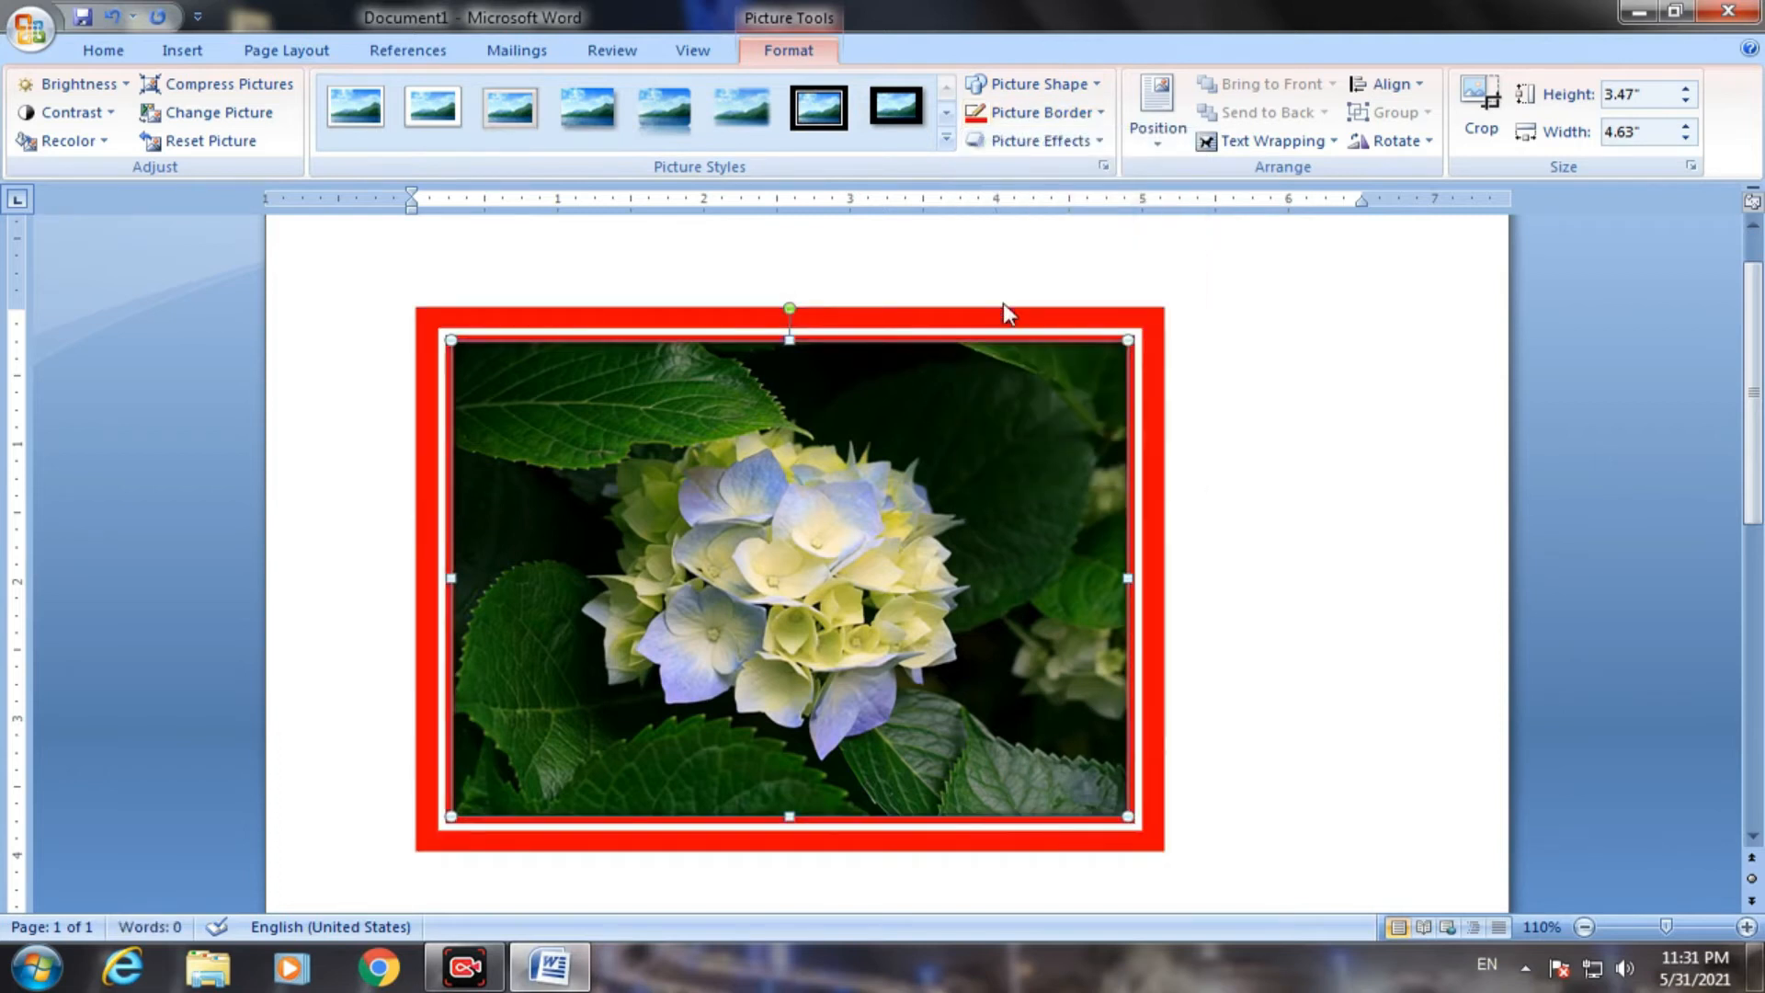
Shrink the picture to about 2.48" by 3.3" and place it in the page's top right with square text wrapping
left_click(1161, 96)
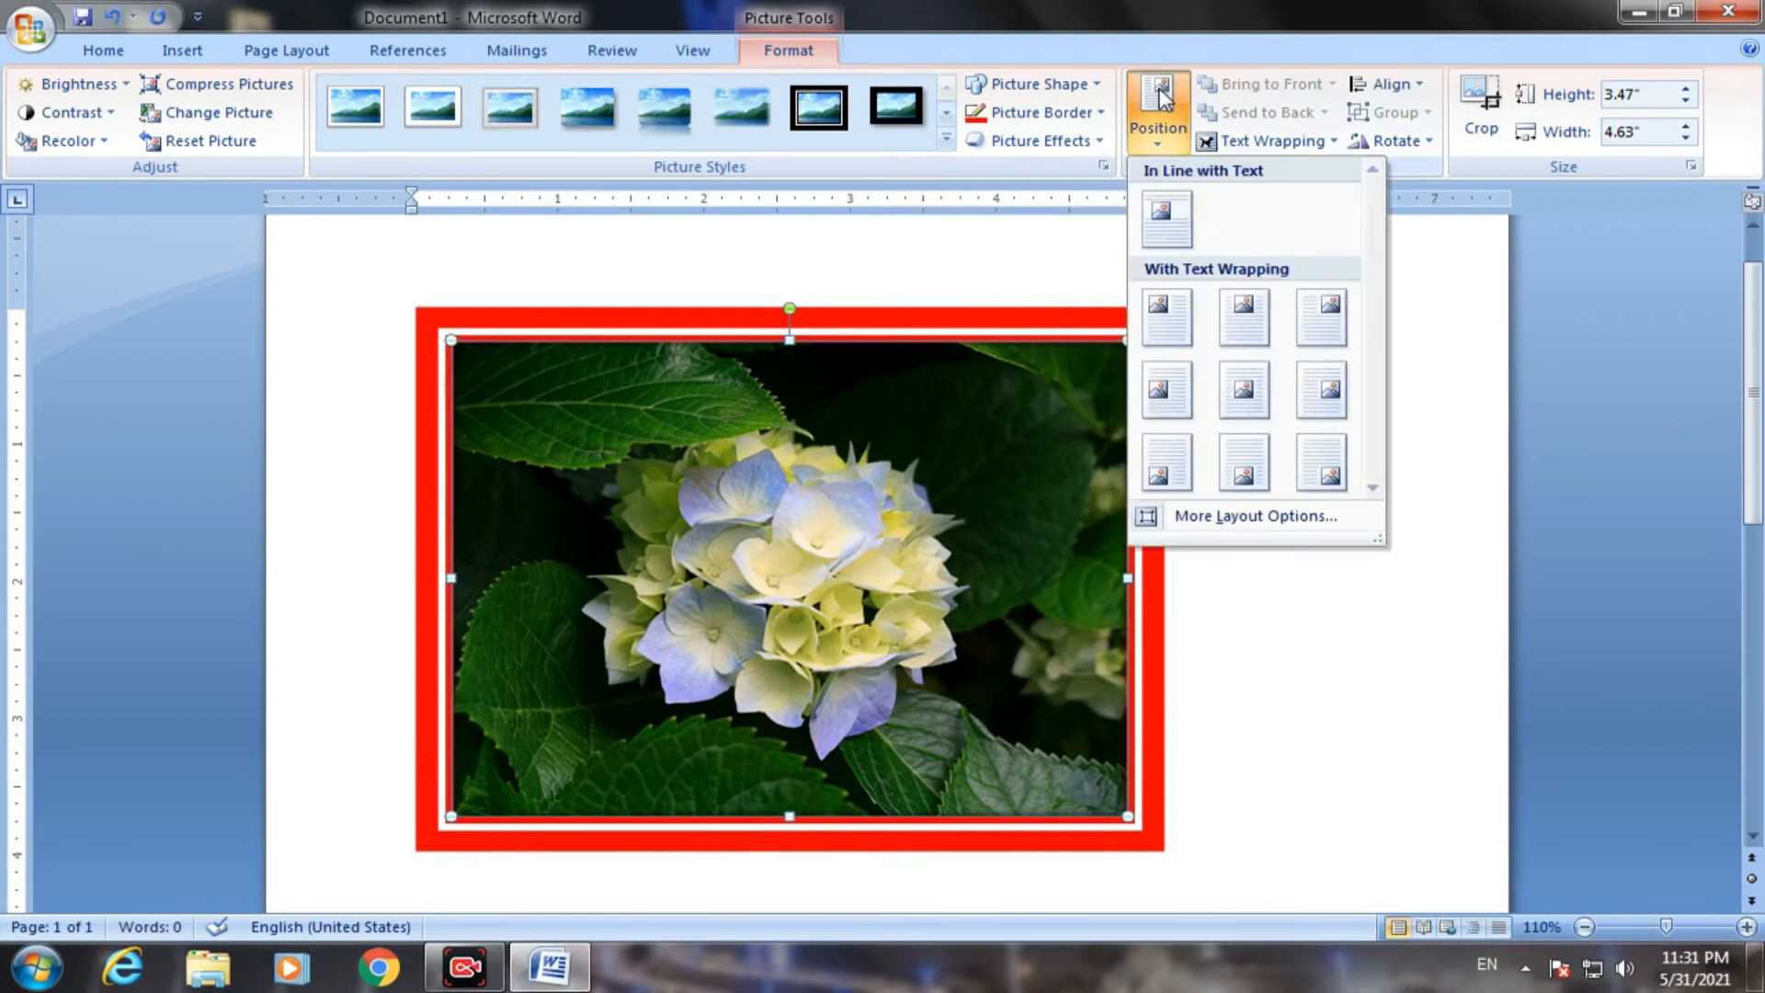
left_click(1191, 625)
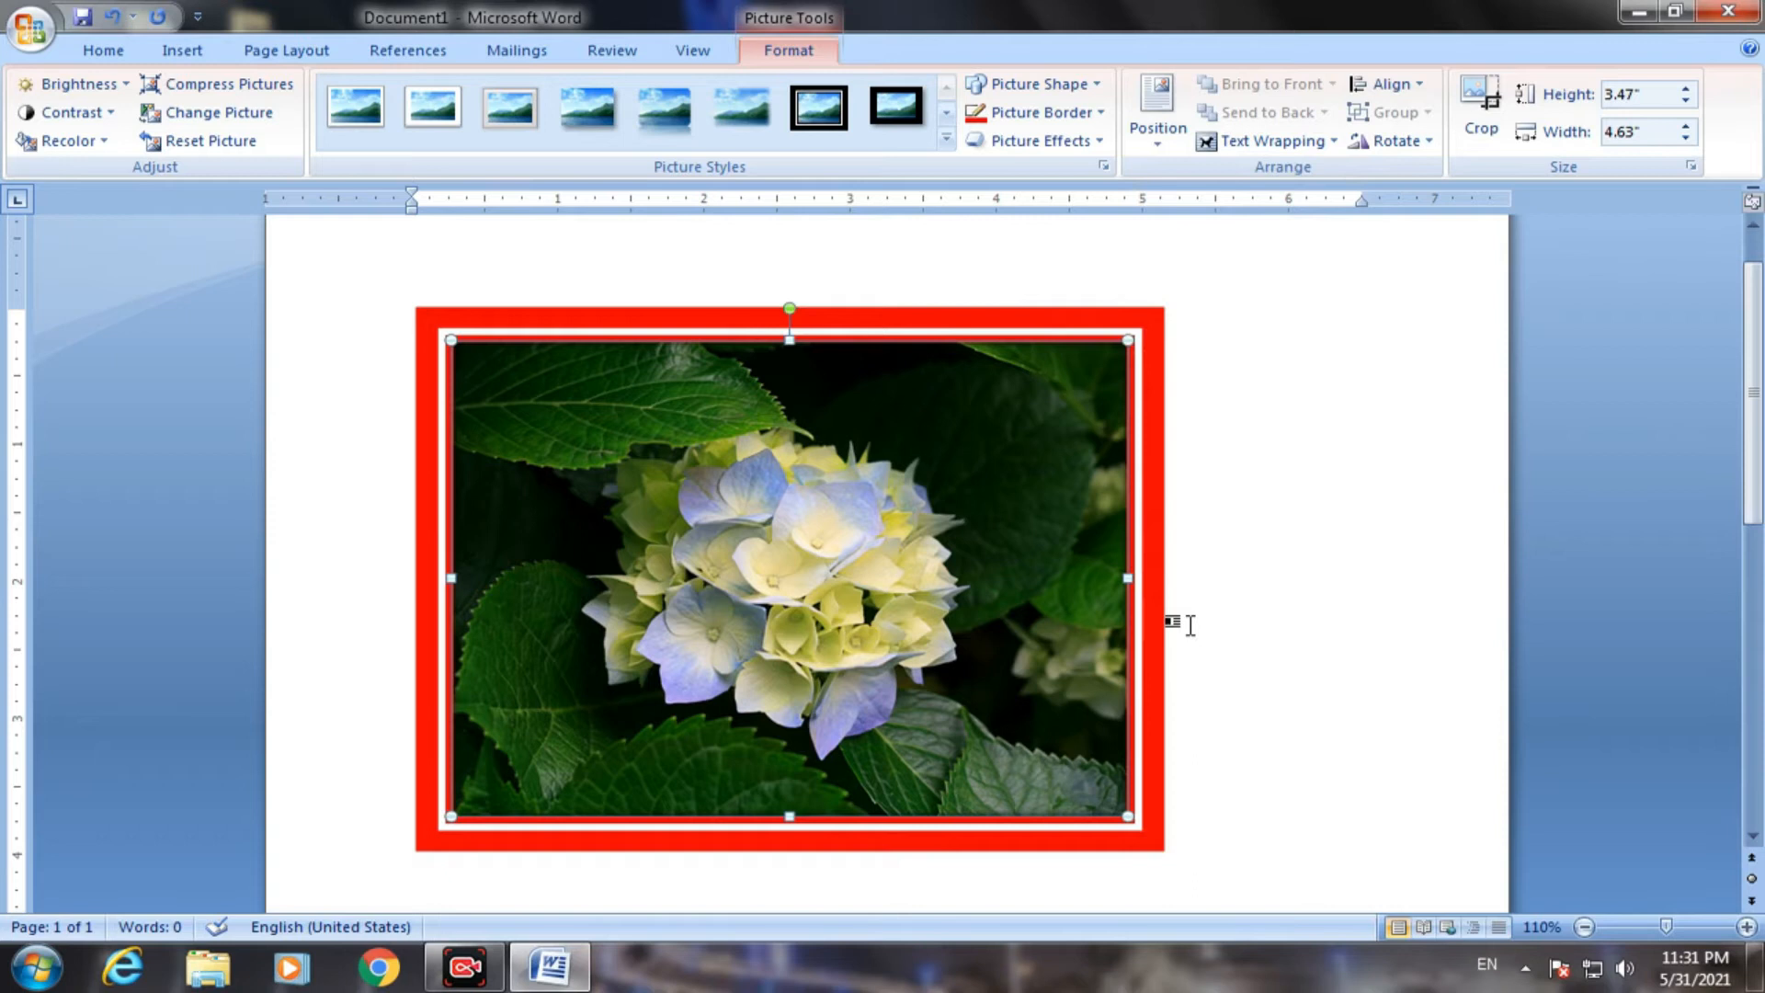
left_click_drag(1128, 816, 935, 681)
left_click(1156, 127)
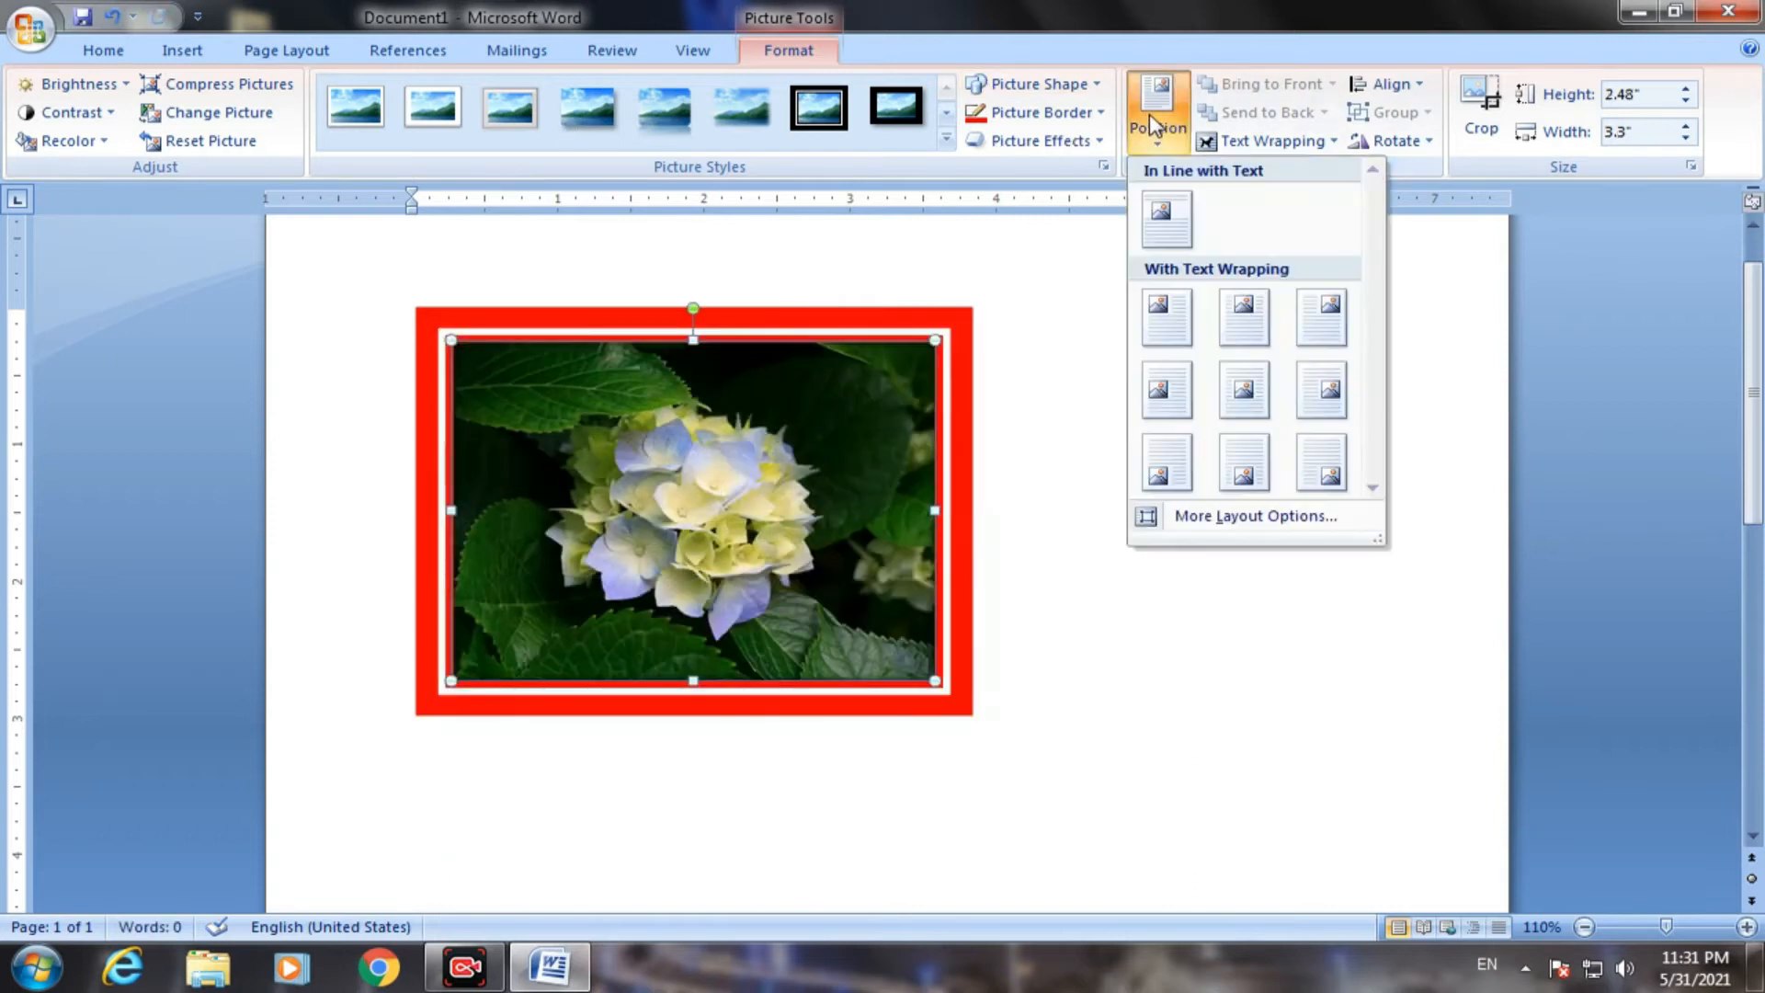
left_click(1327, 326)
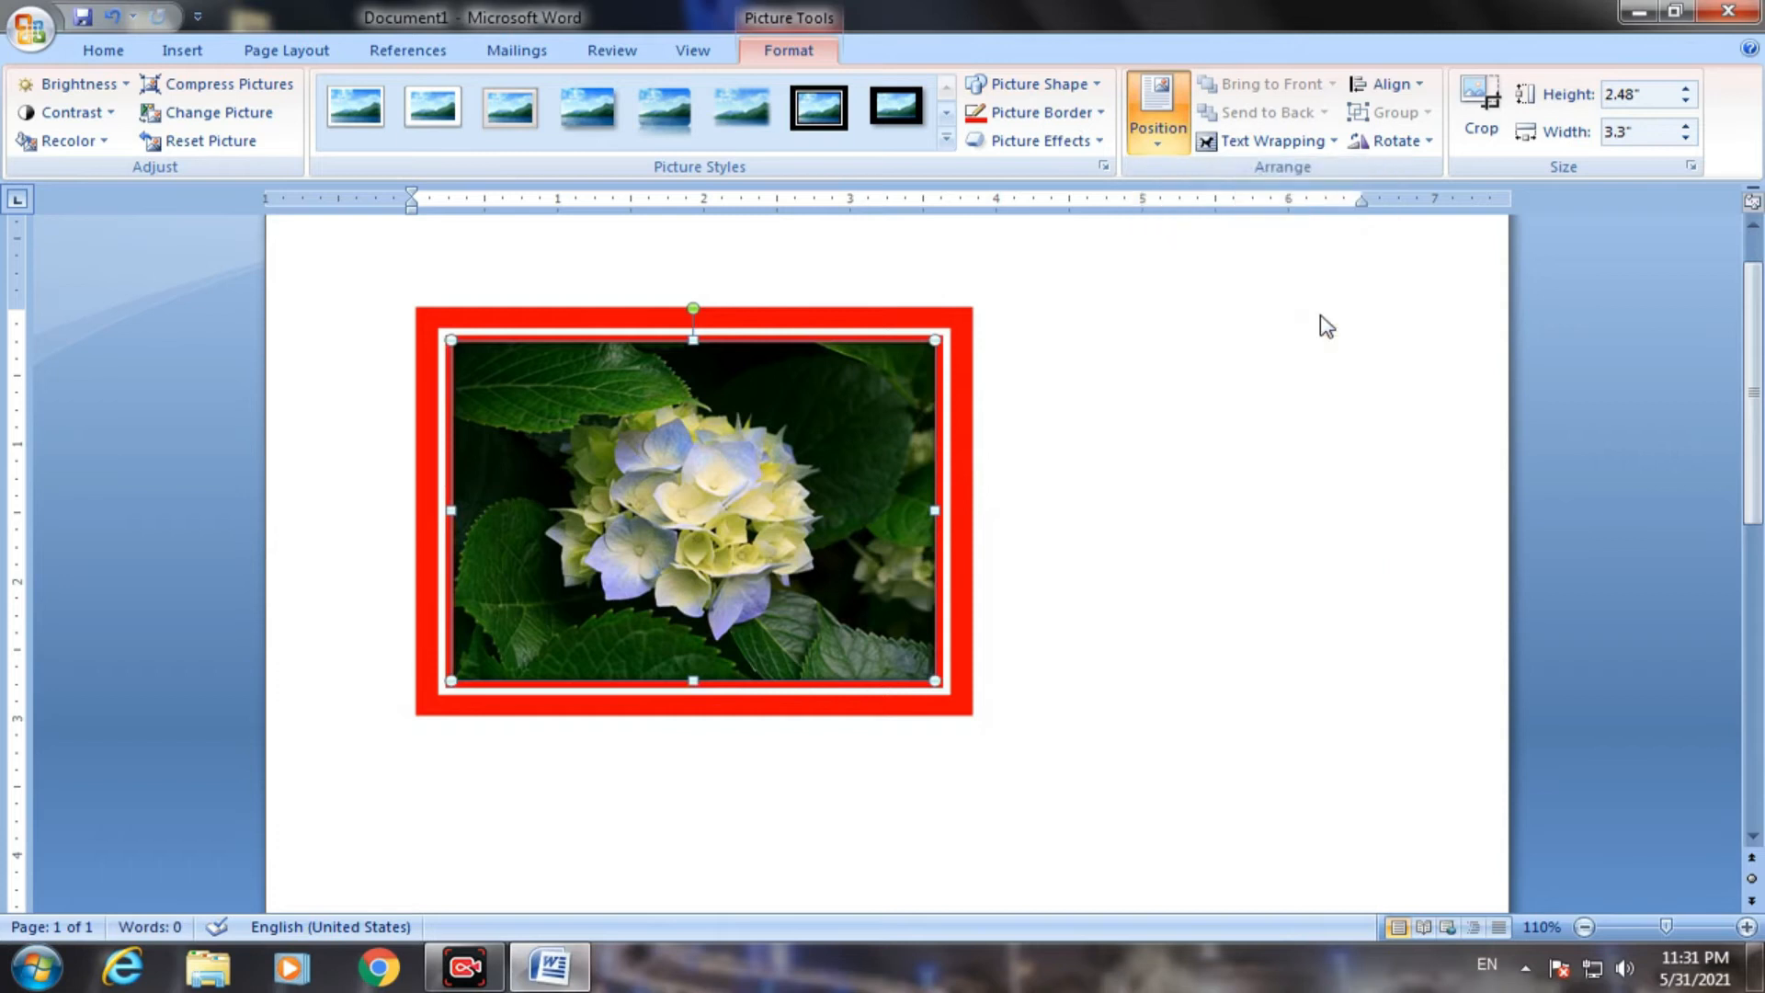
left_click(1177, 125)
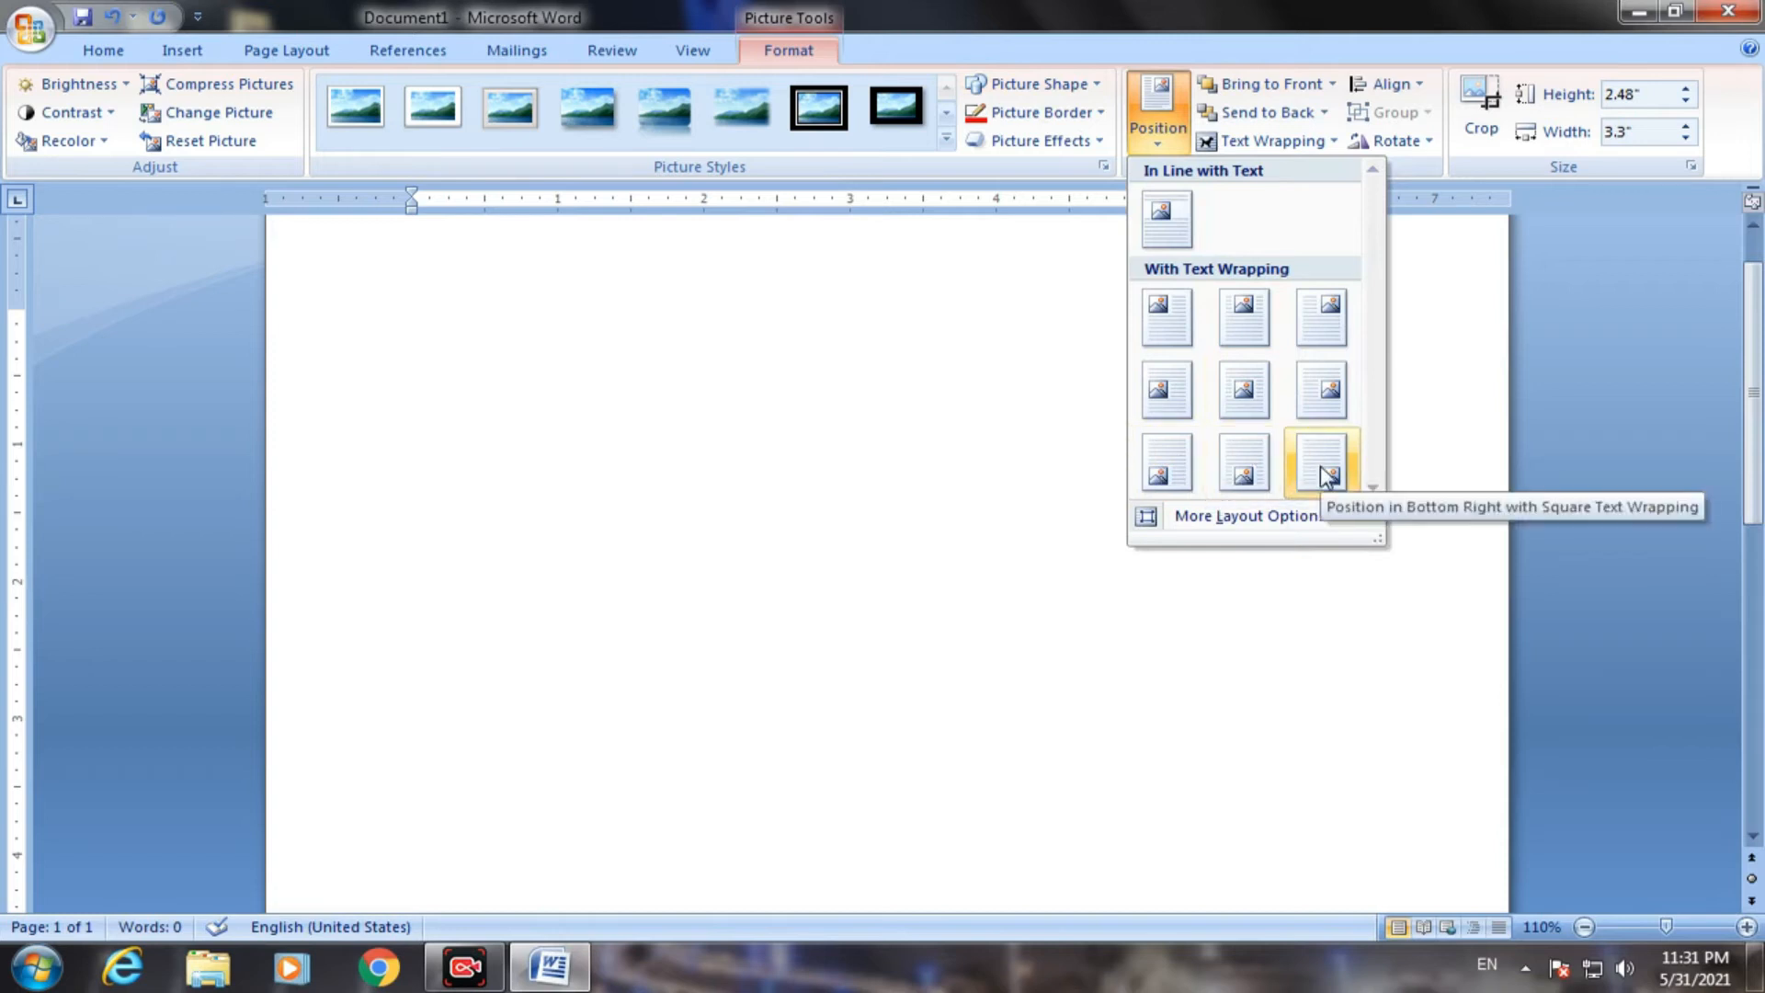
left_click(1439, 329)
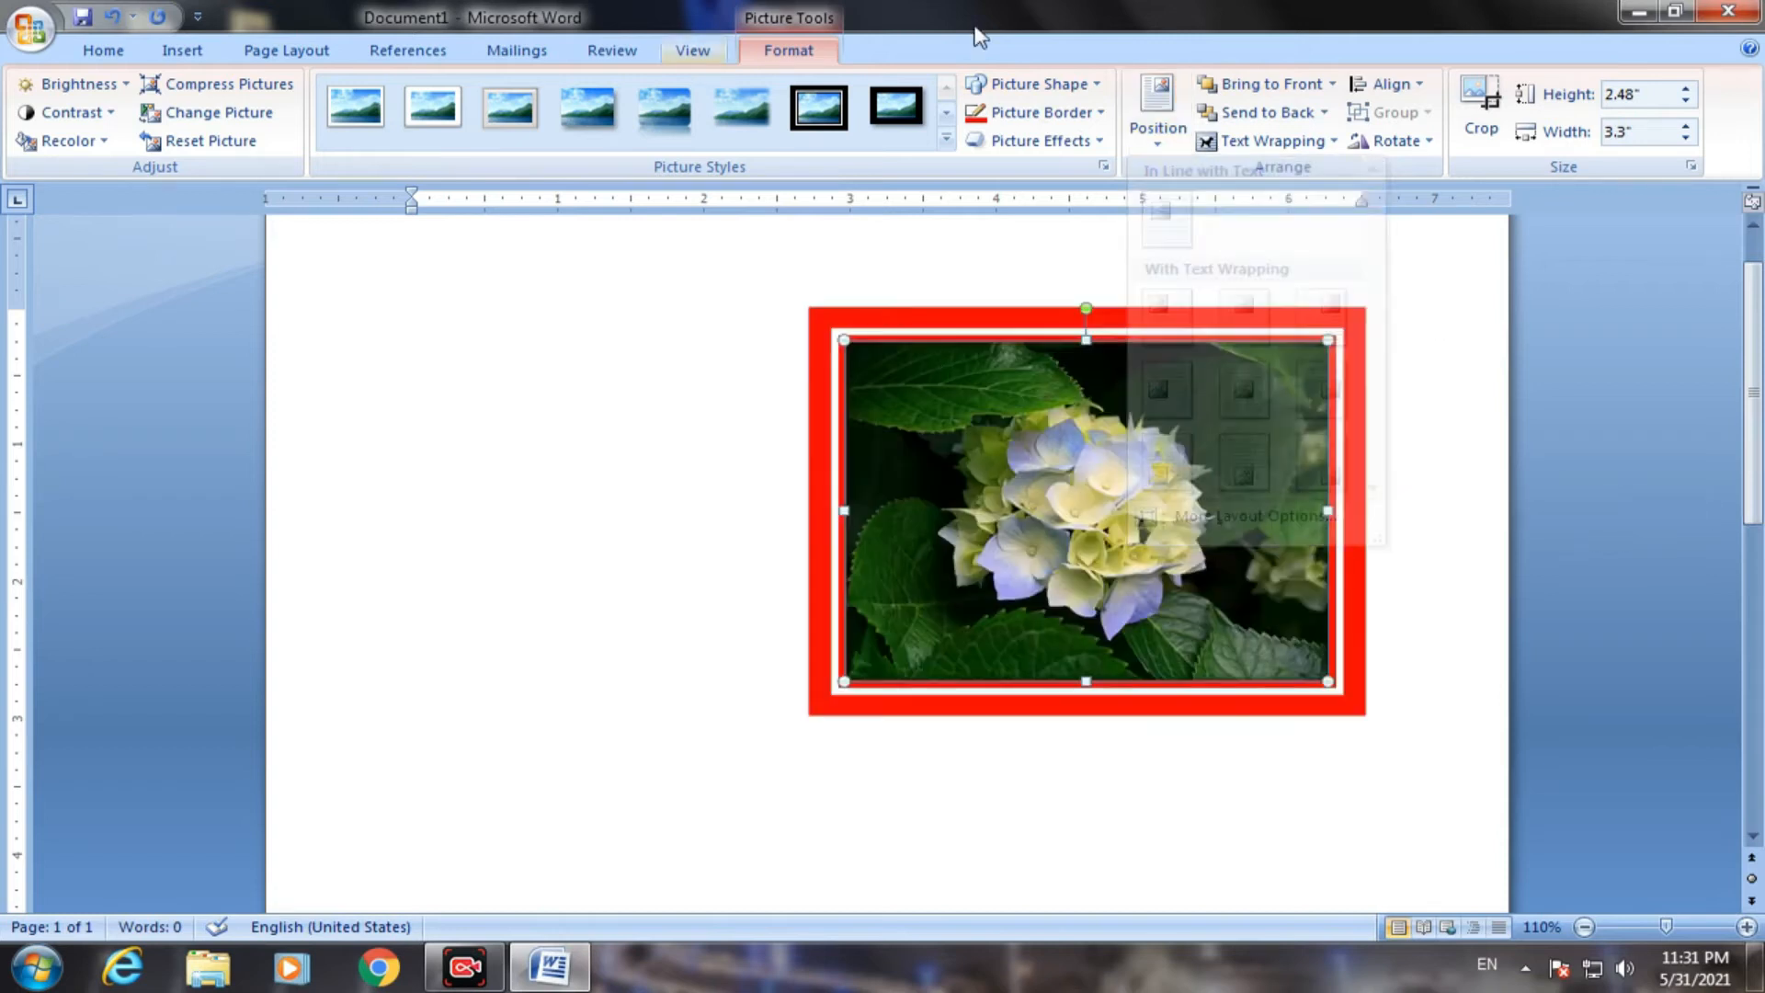
Try the twelfth preset picture effect on the picture and replace it with the eleventh, tilted 3-D preset
left_click(1041, 143)
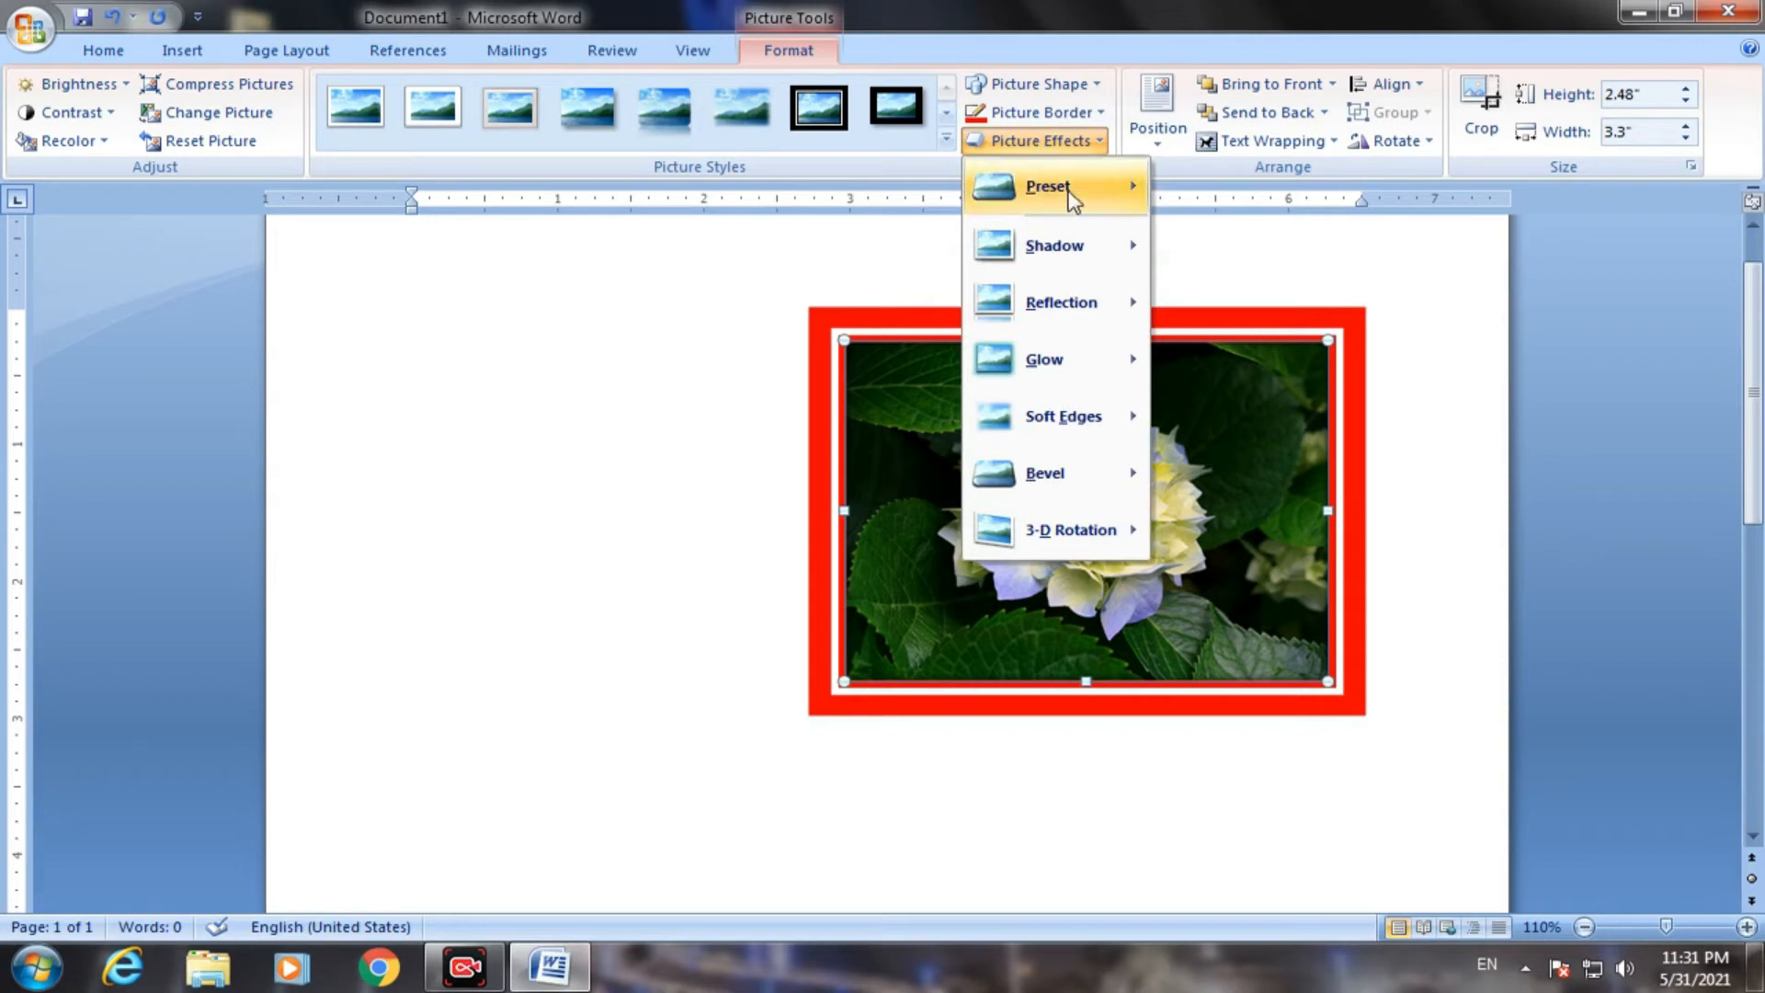
mouse_move(1066, 198)
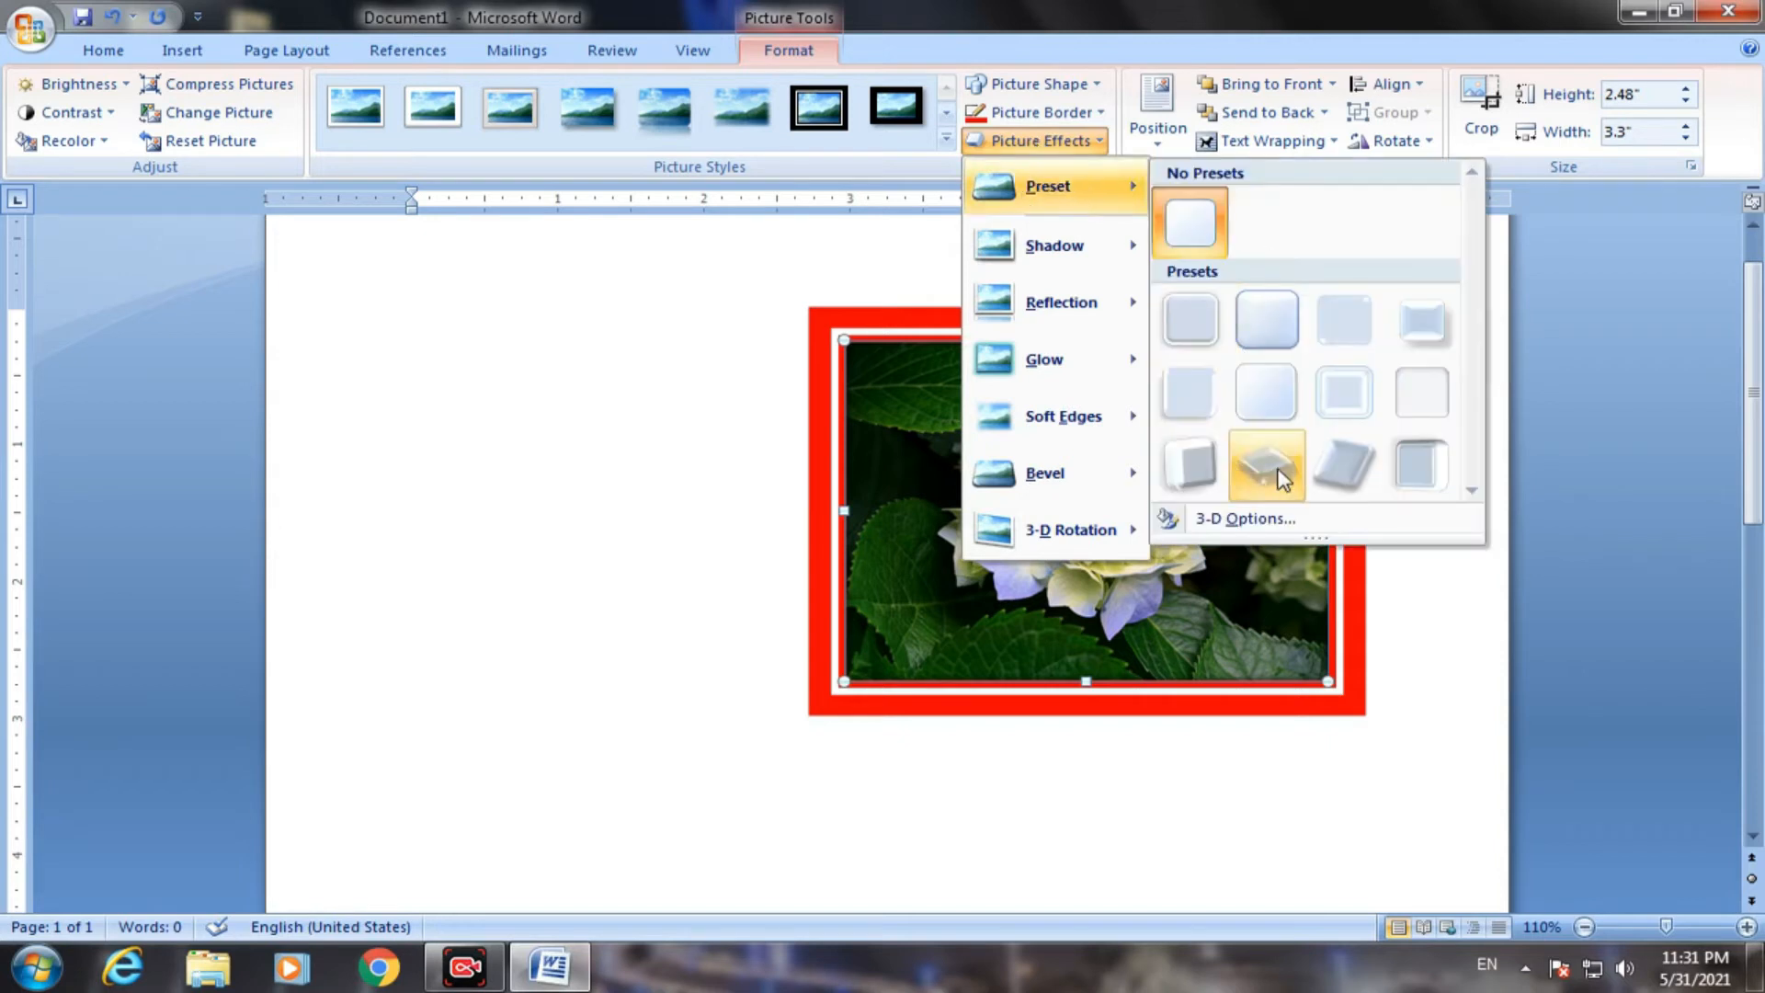
left_click(1437, 475)
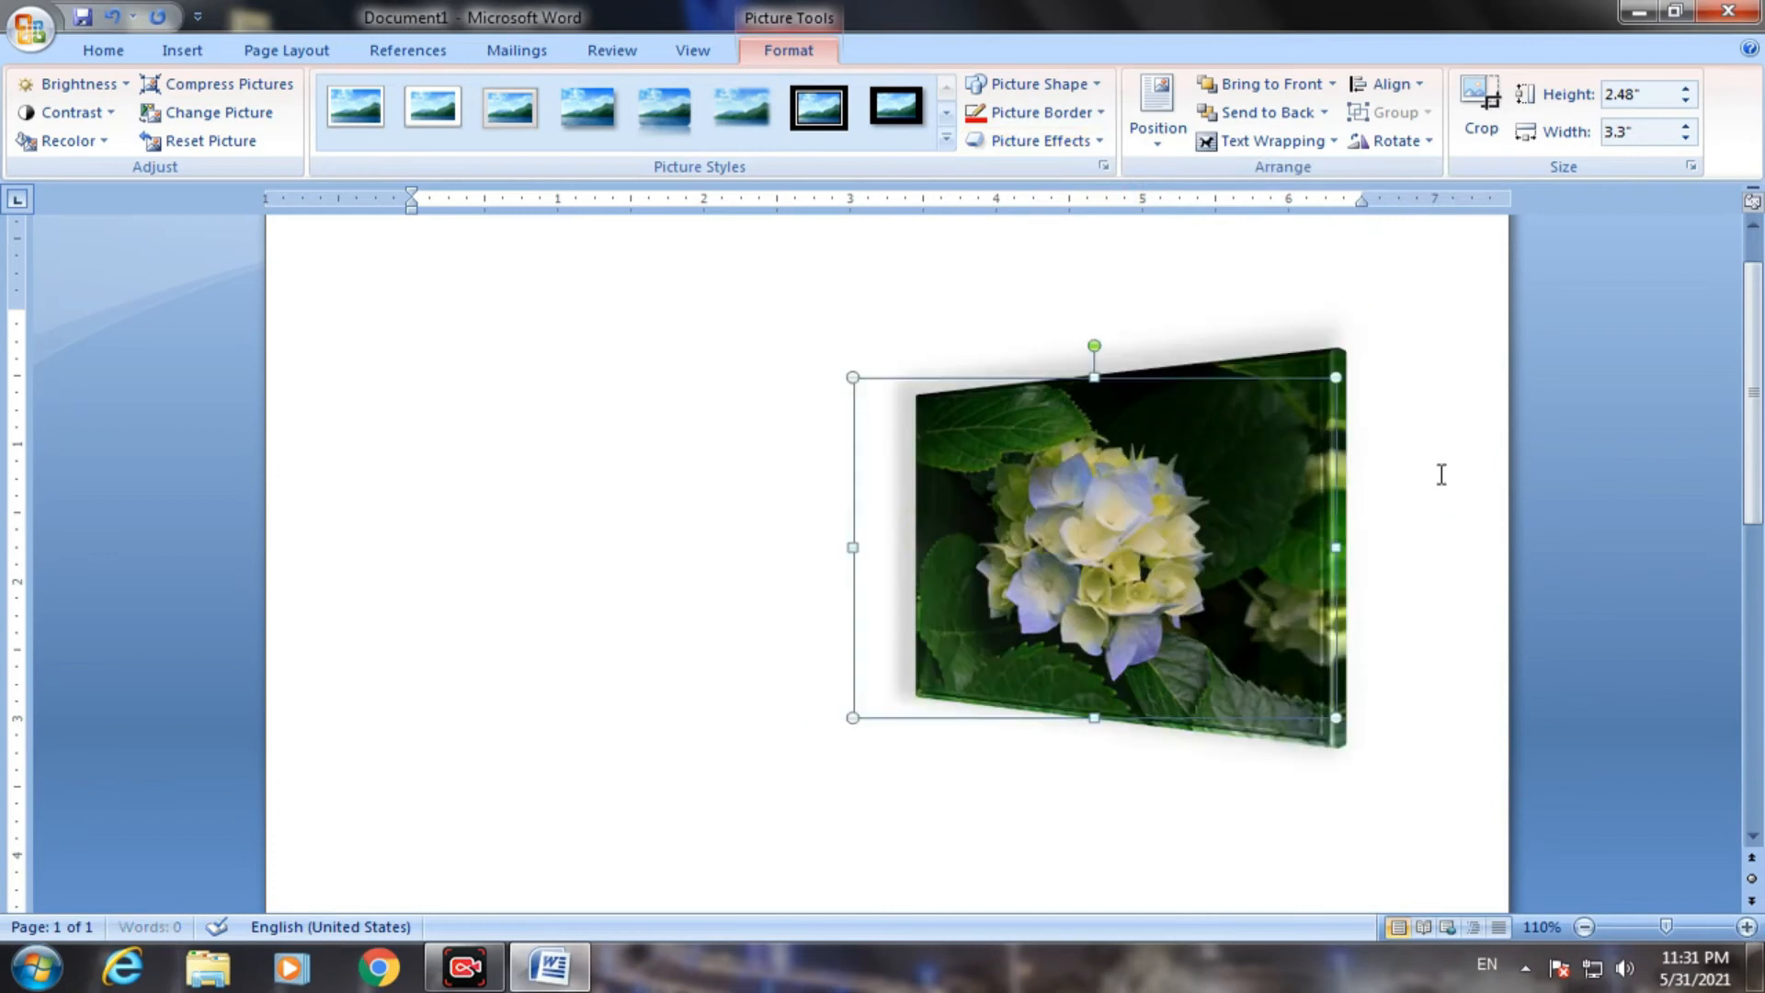
left_click(1084, 143)
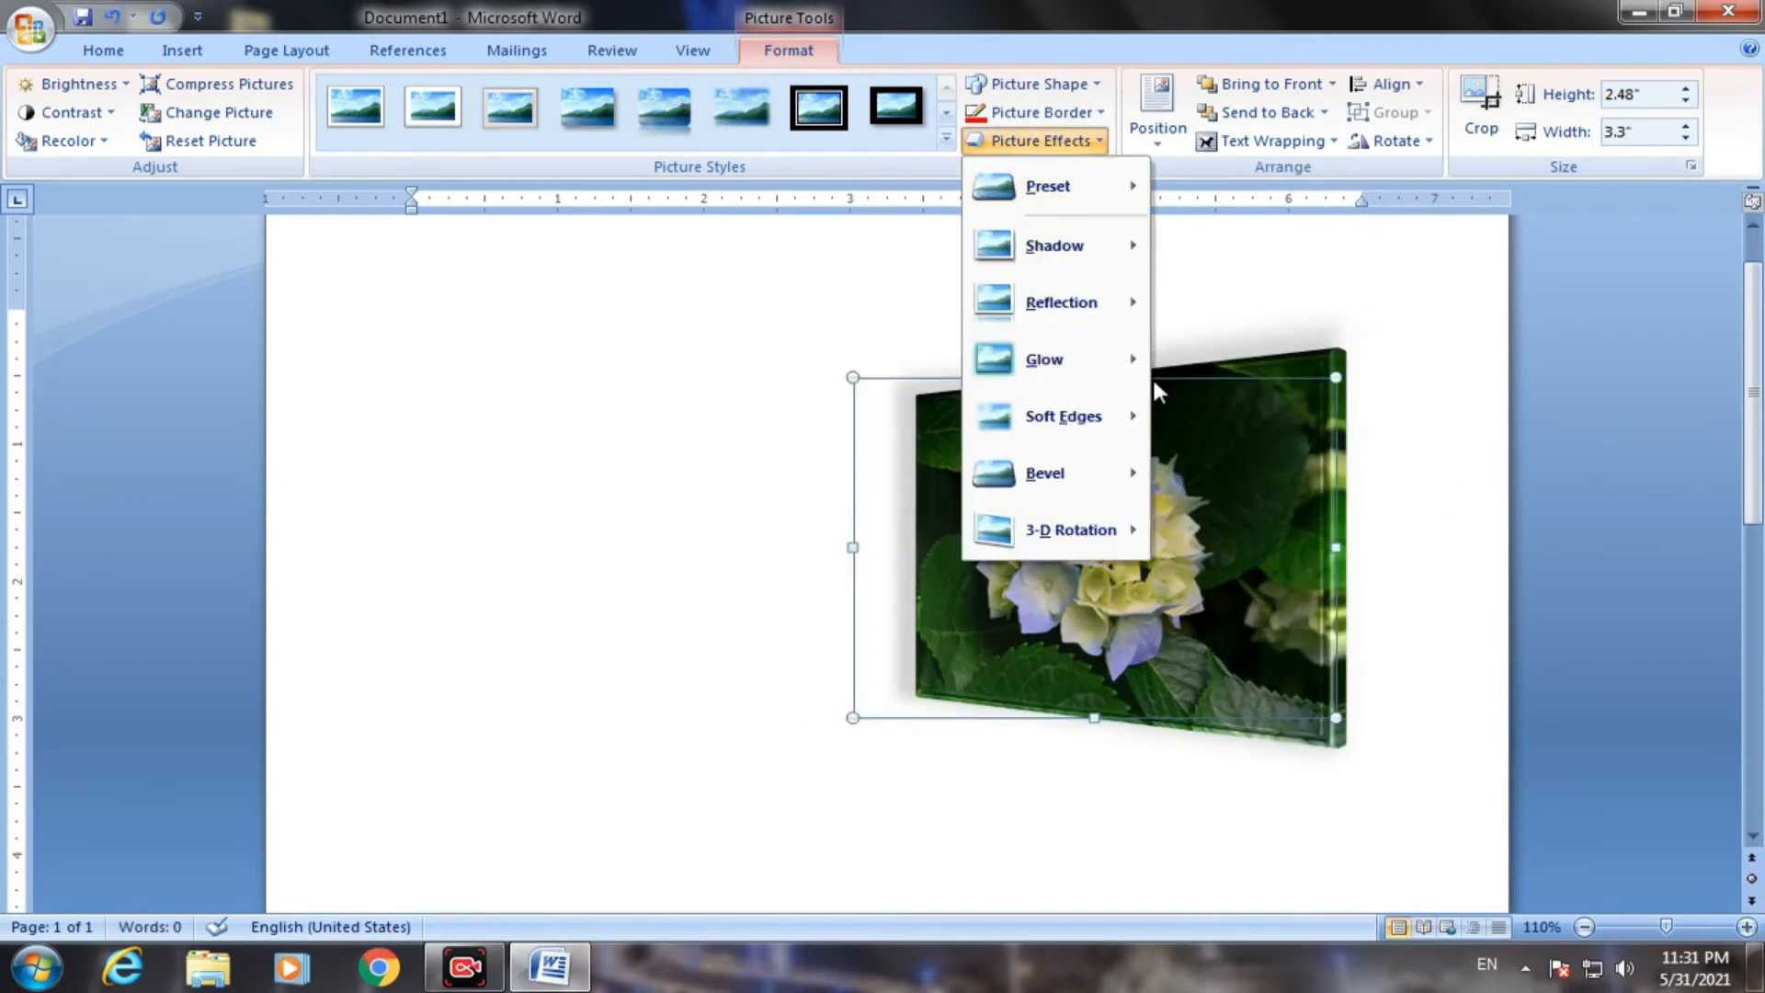
mouse_move(1056, 185)
left_click(1327, 474)
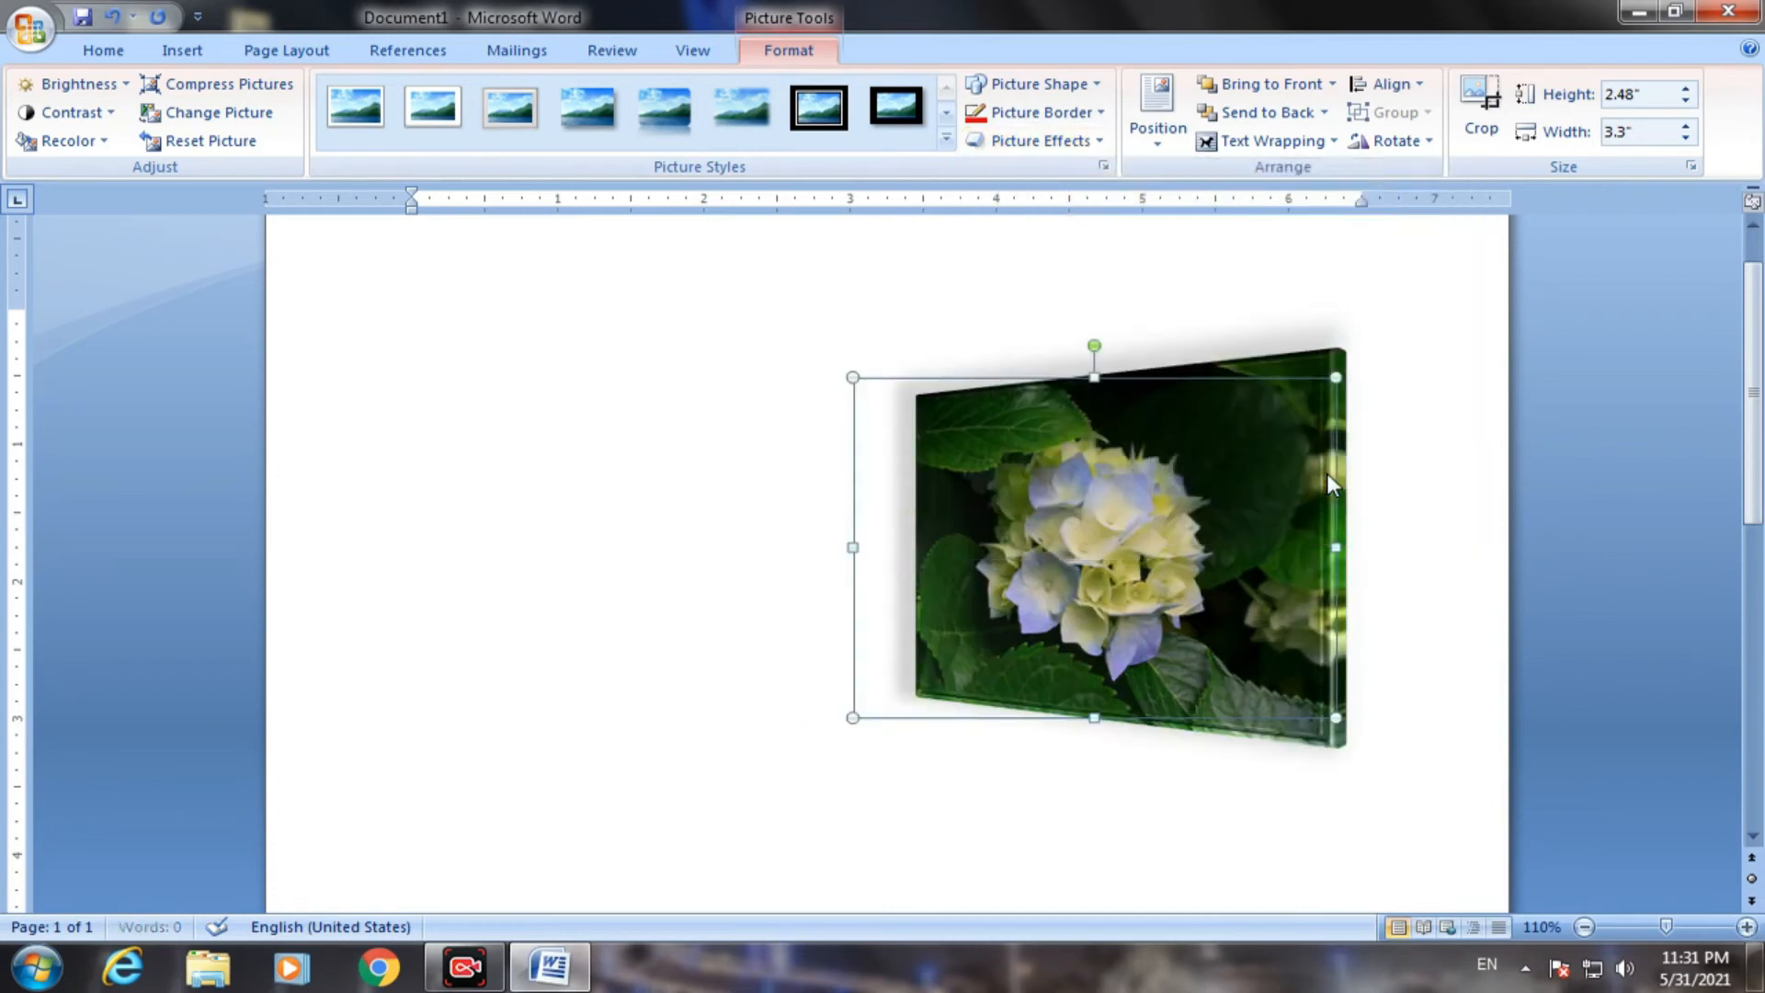
Examine the Shadow, Reflection, Glow, Bevel and 3-D Rotation effects available for the picture
left_click(1042, 141)
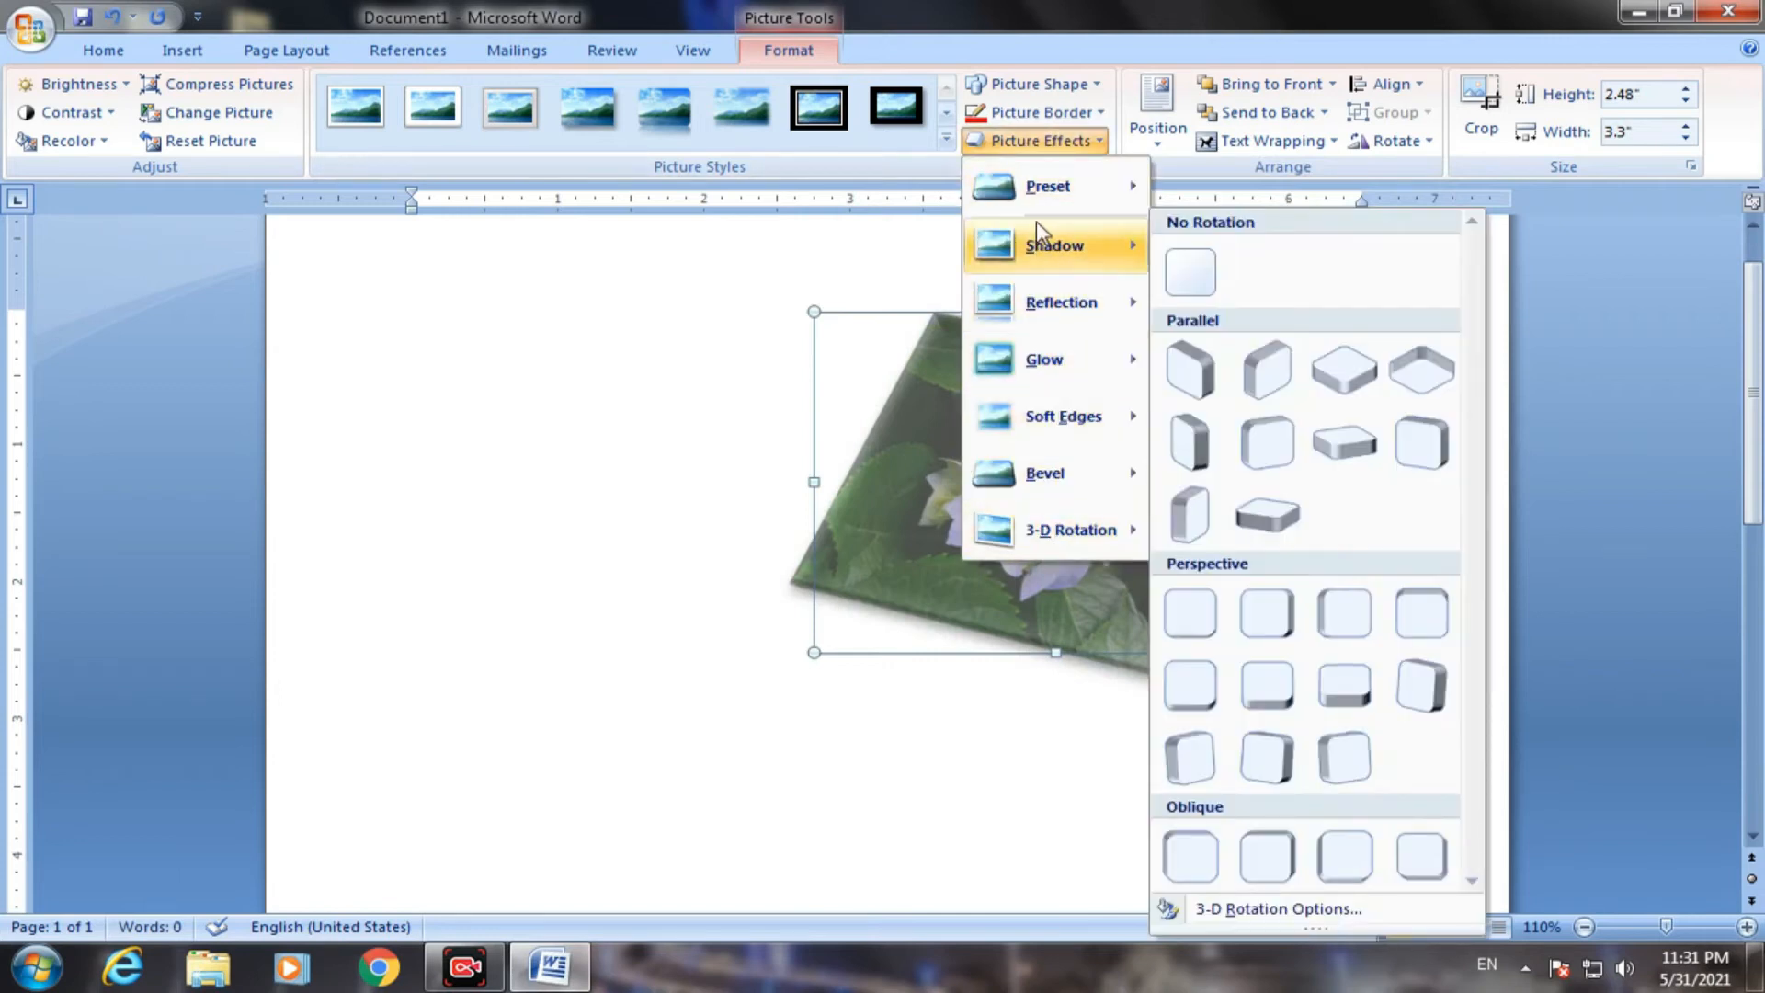
mouse_move(1042, 250)
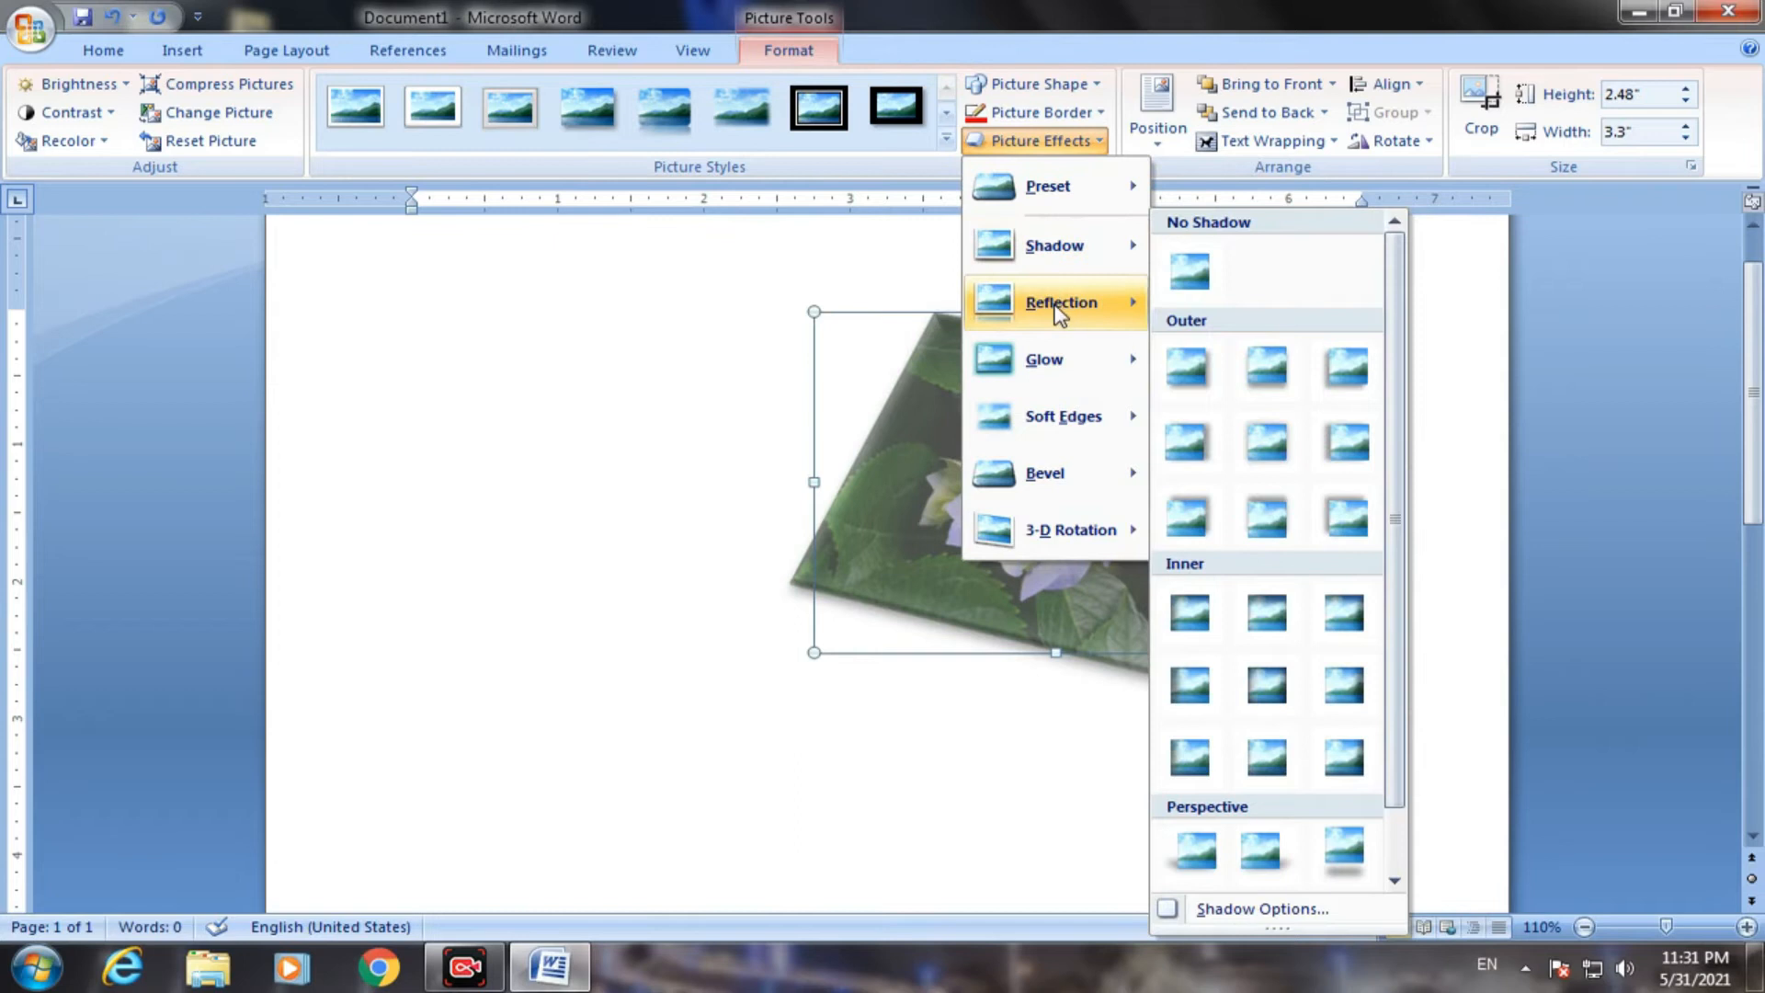
mouse_move(1060, 314)
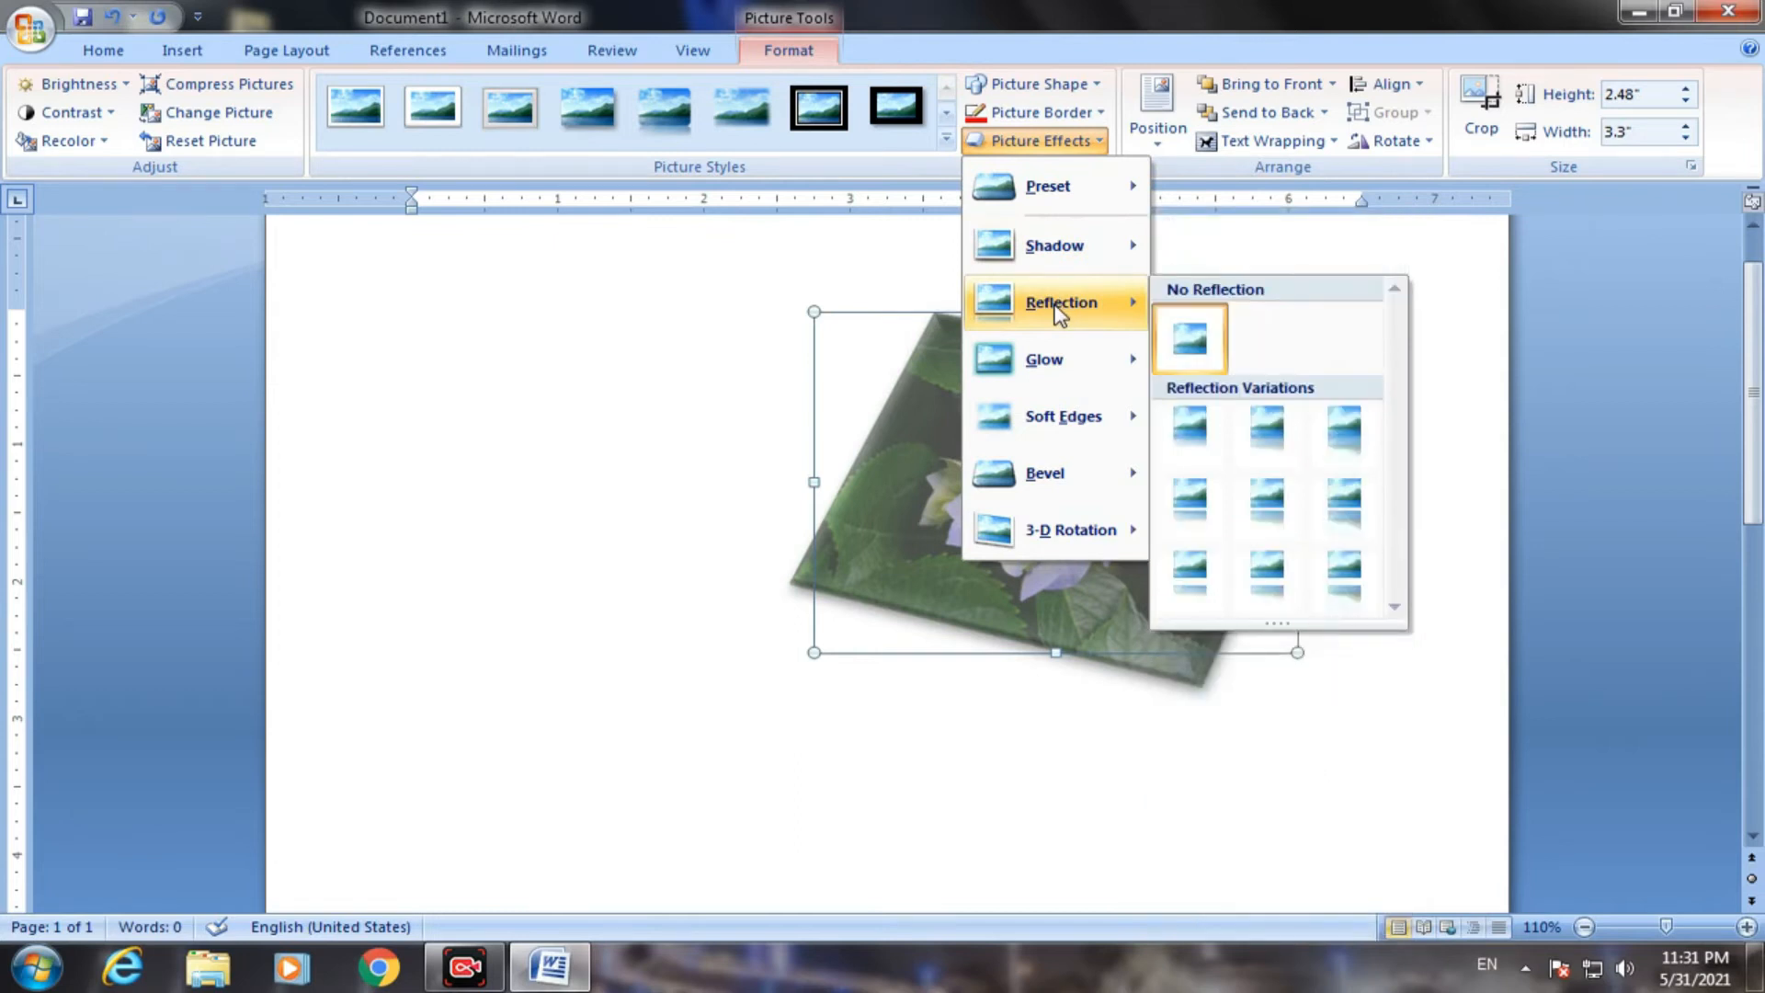
mouse_move(1062, 368)
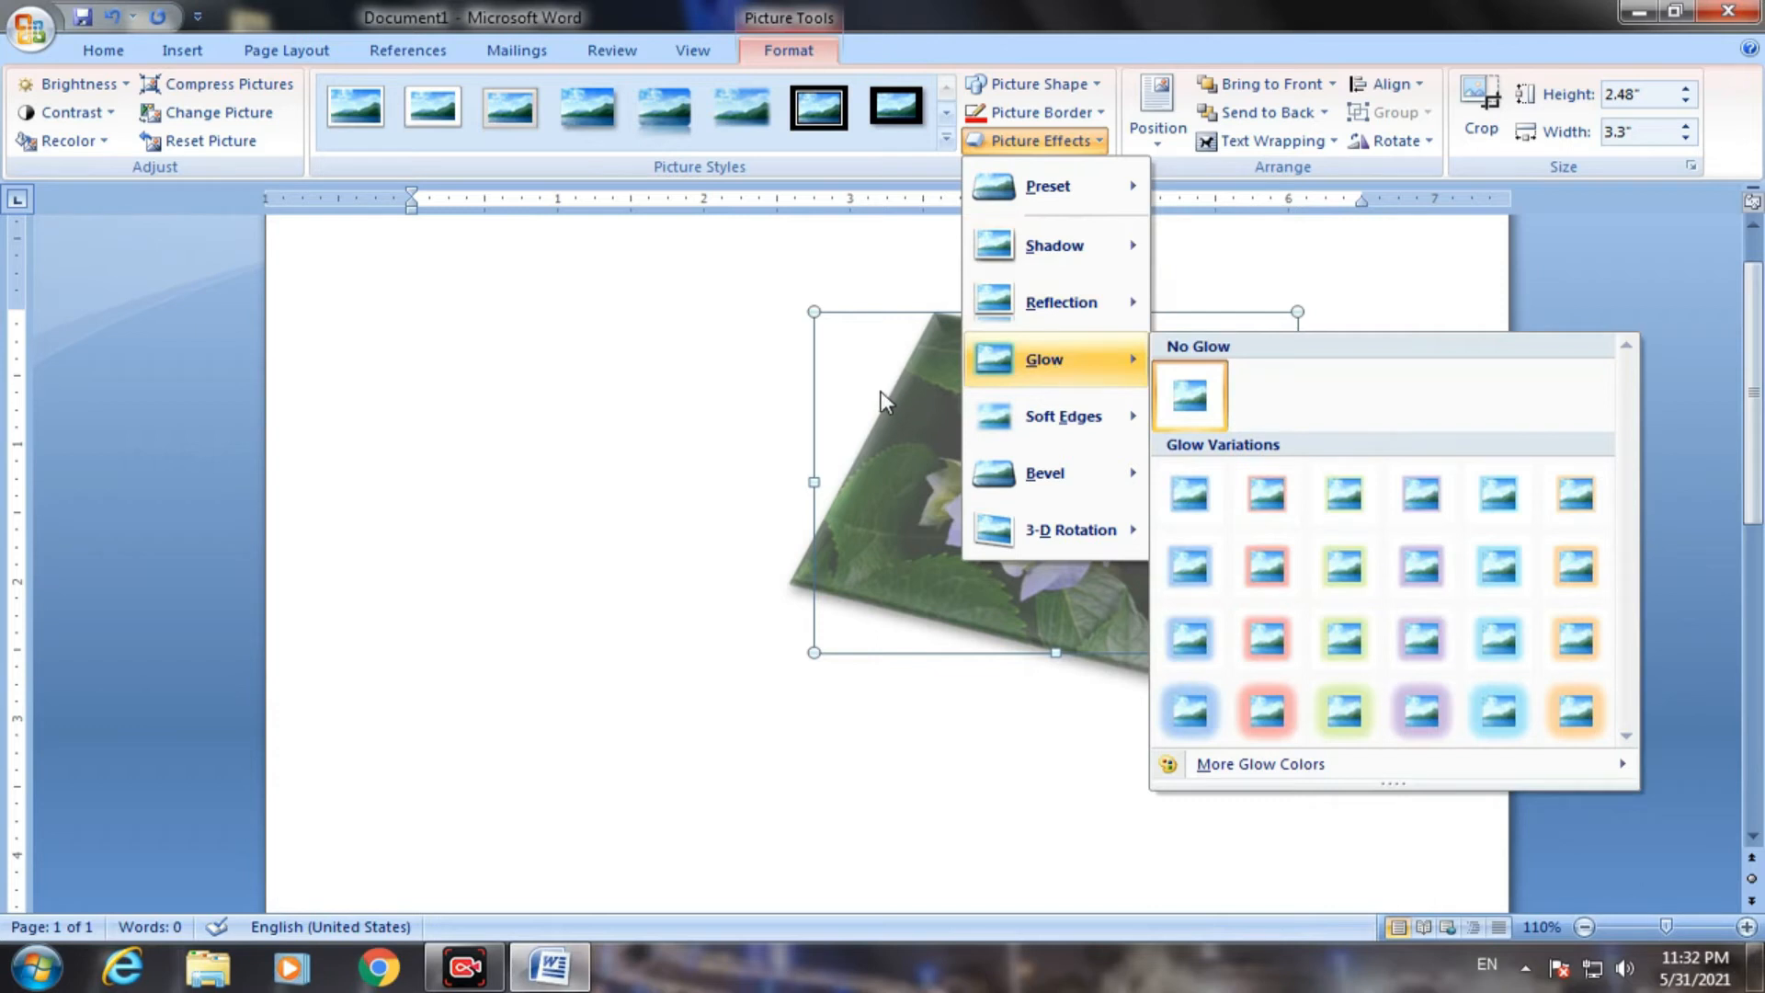
mouse_move(1094, 497)
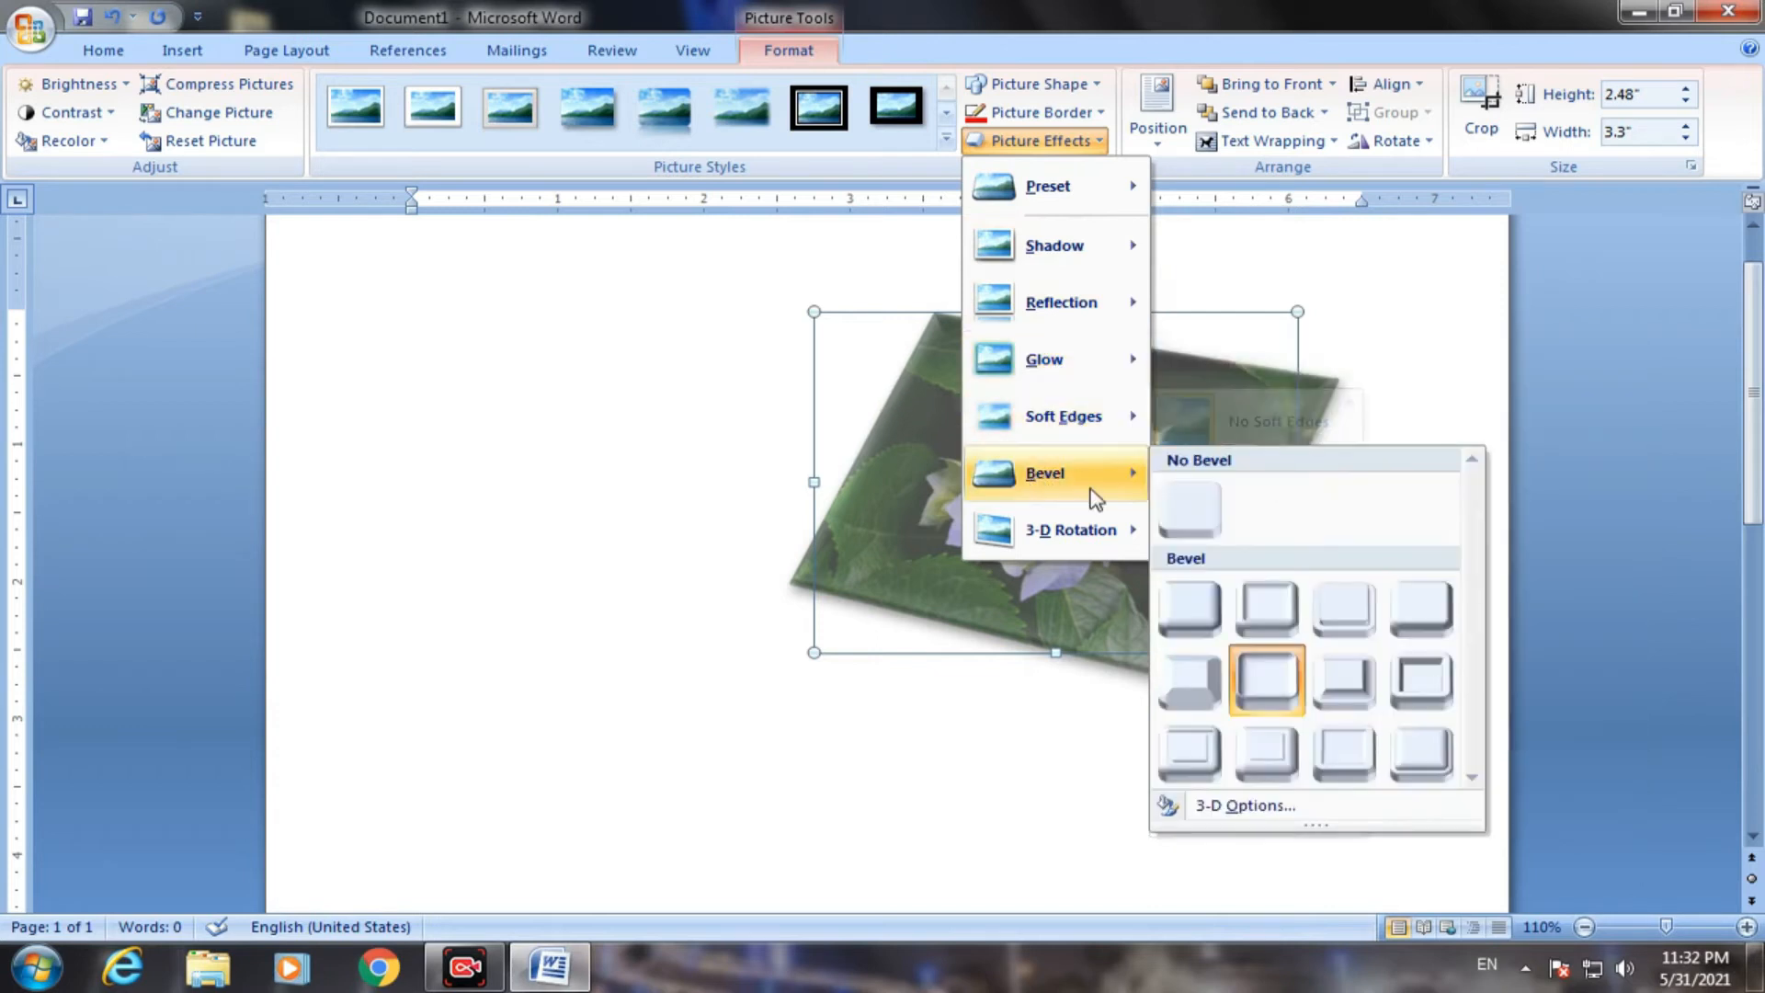
mouse_move(1103, 539)
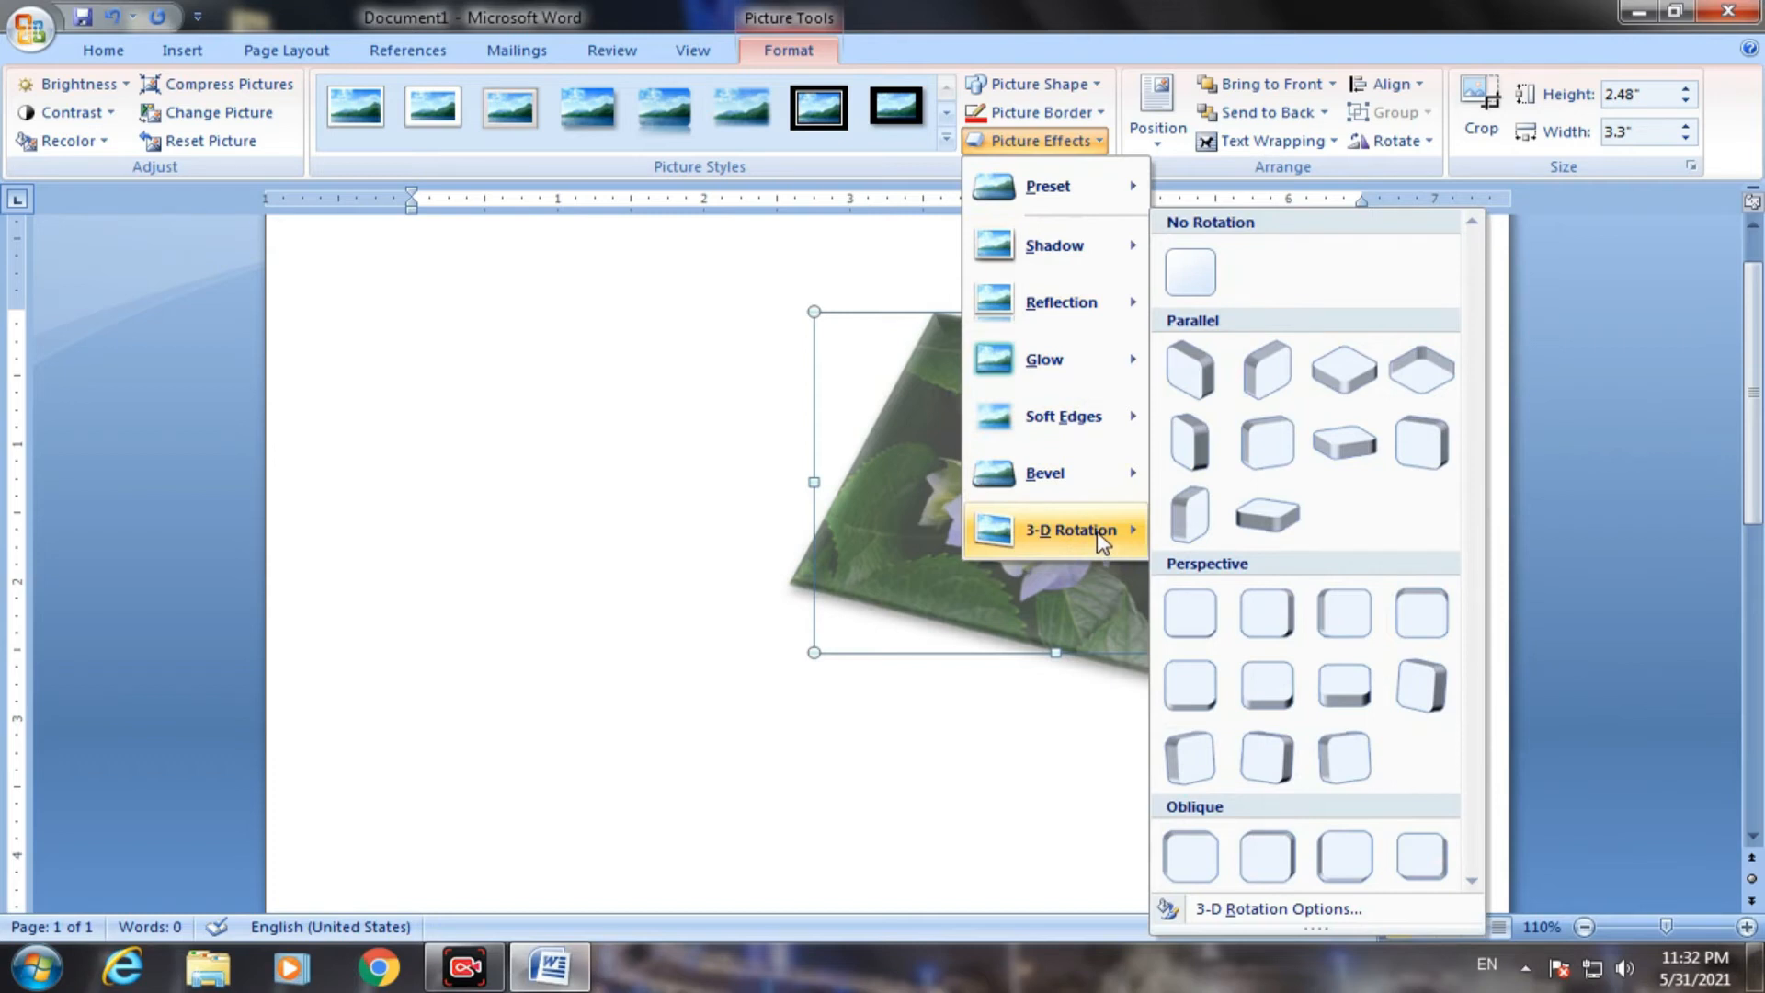
Draw a rectangle about 1.74" high by 2.08" wide overlapping the left side of the picture
left_click(896, 158)
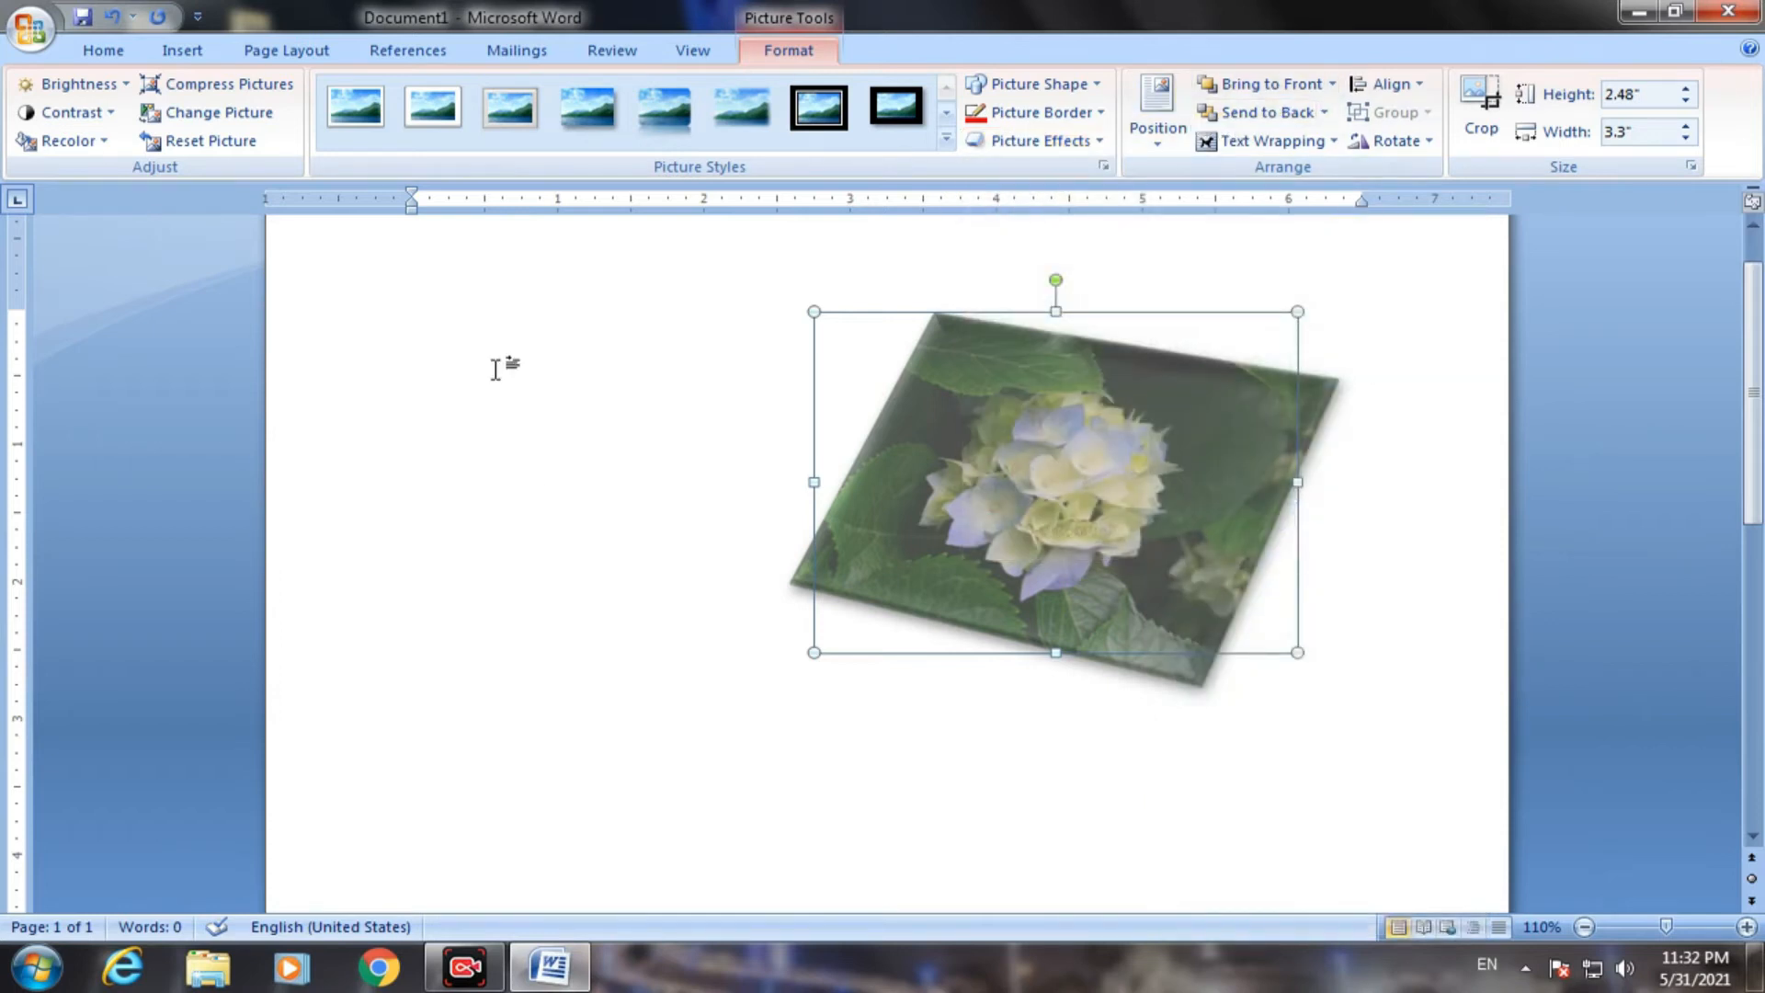
left_click(518, 490)
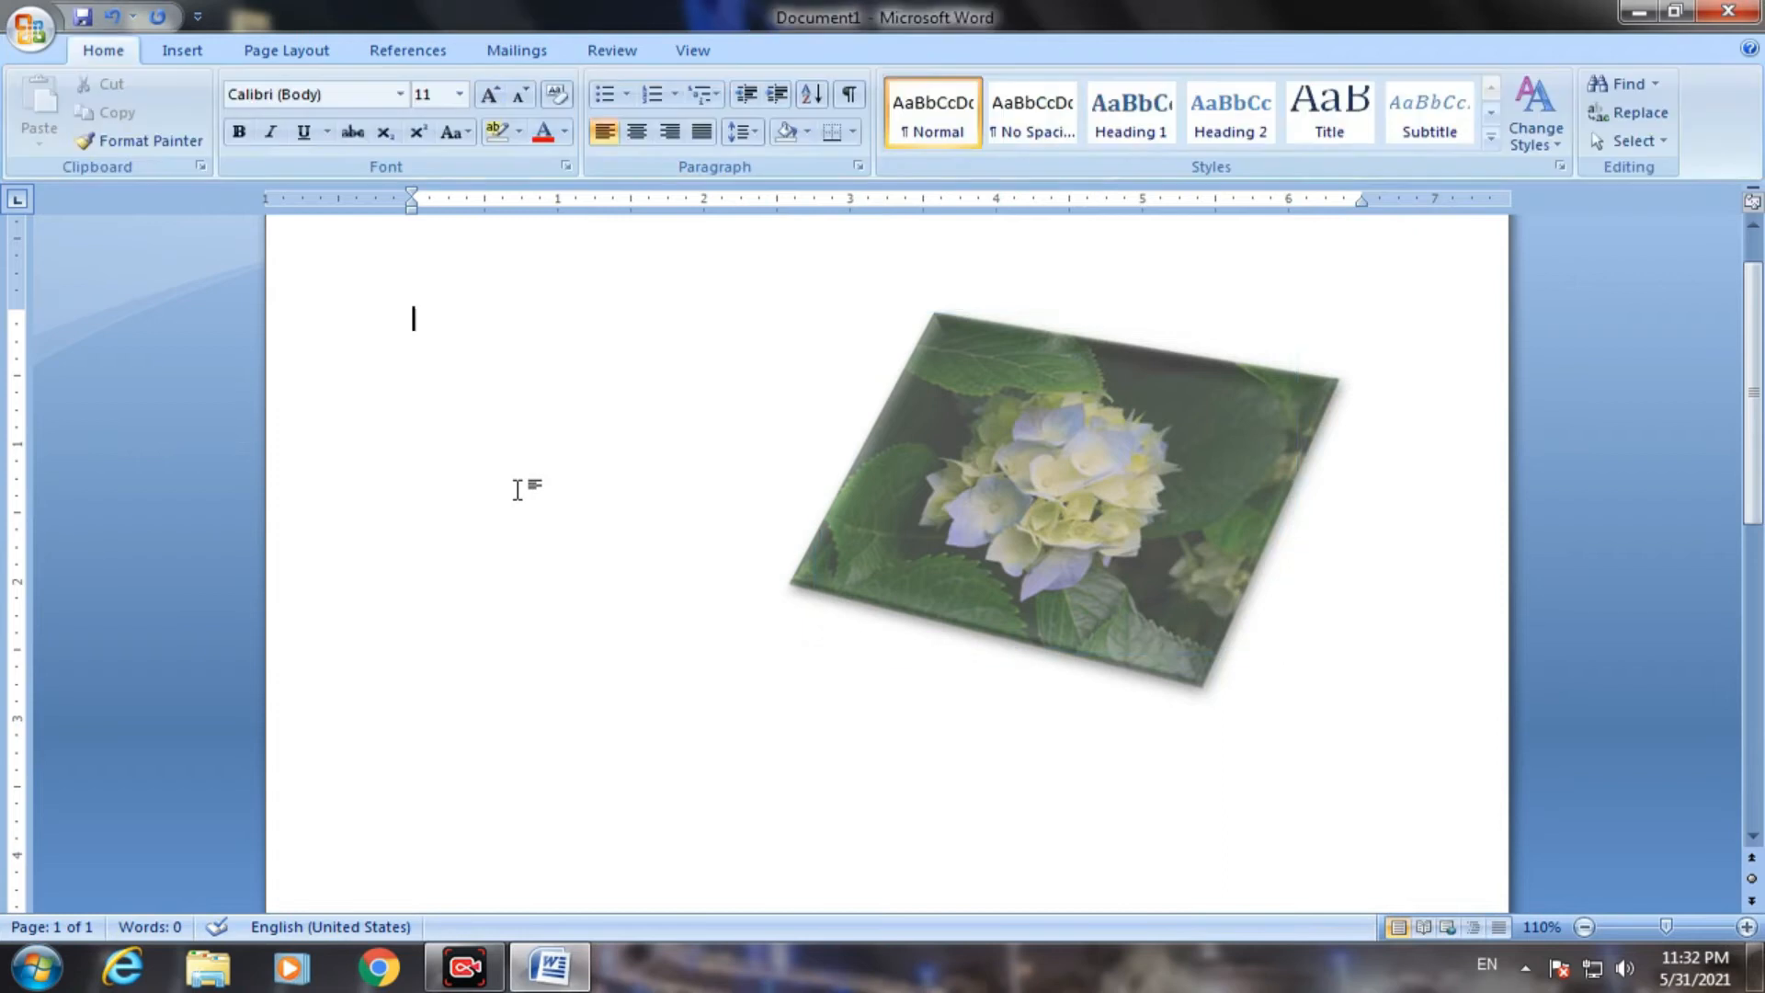
left_click(182, 53)
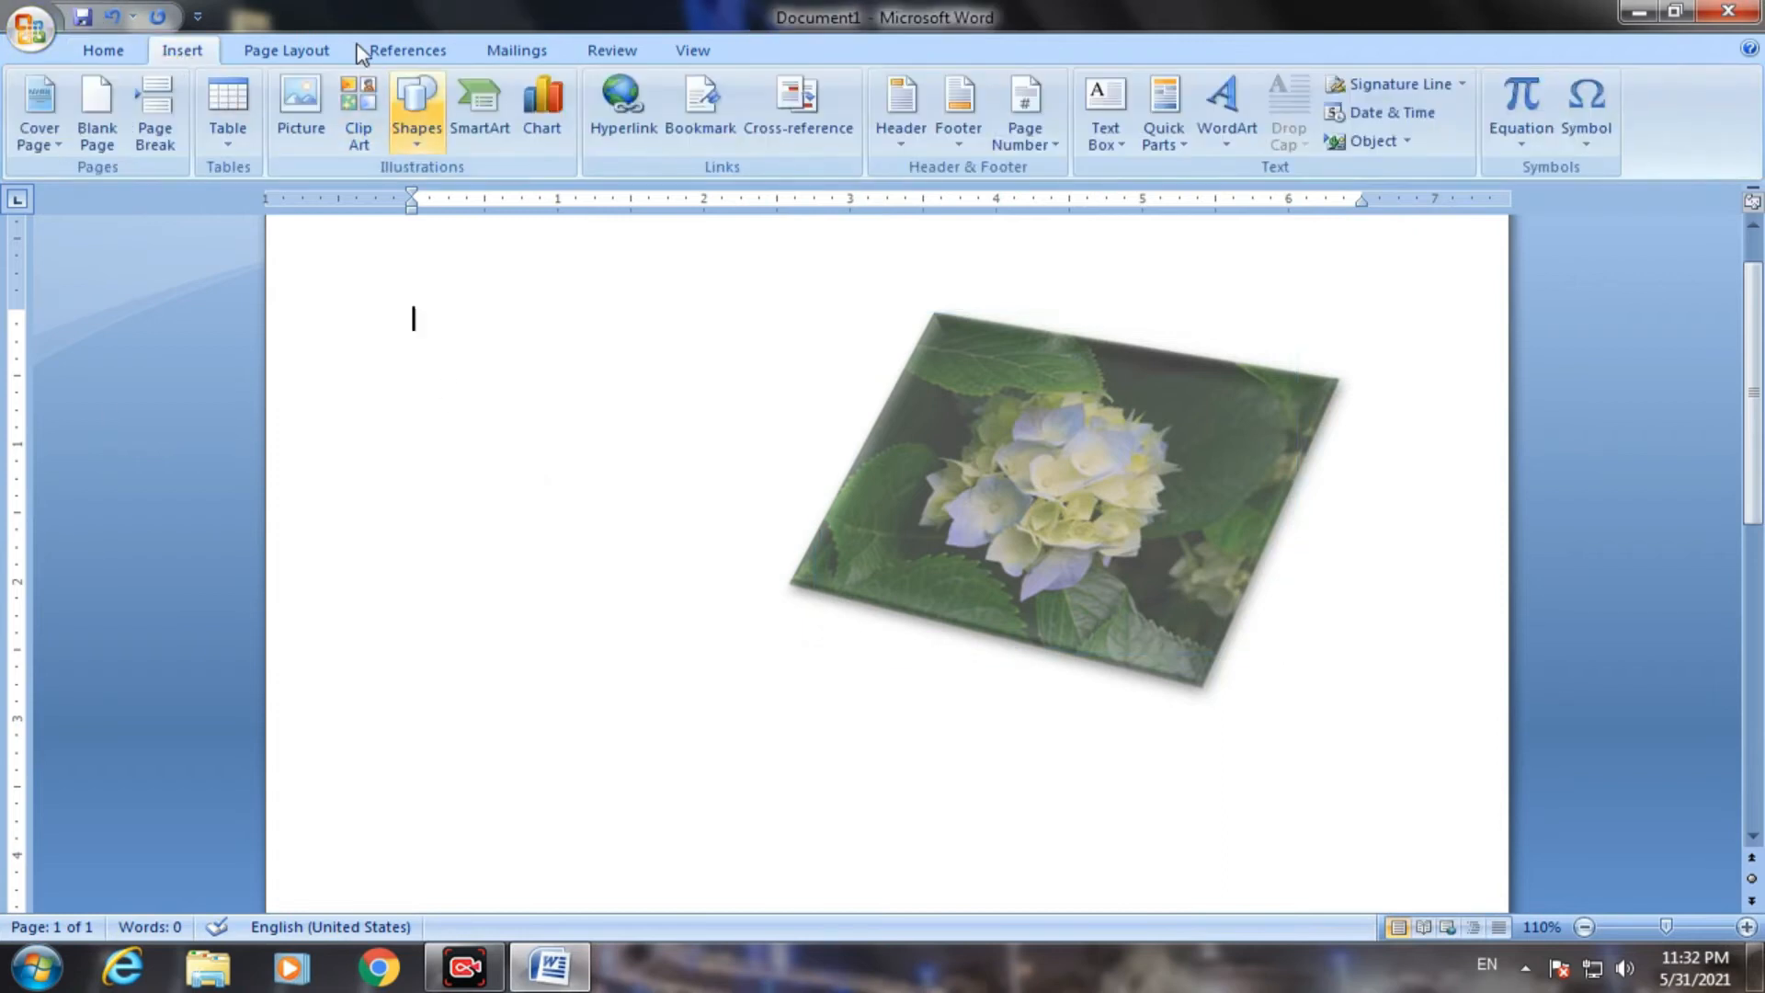
left_click(419, 129)
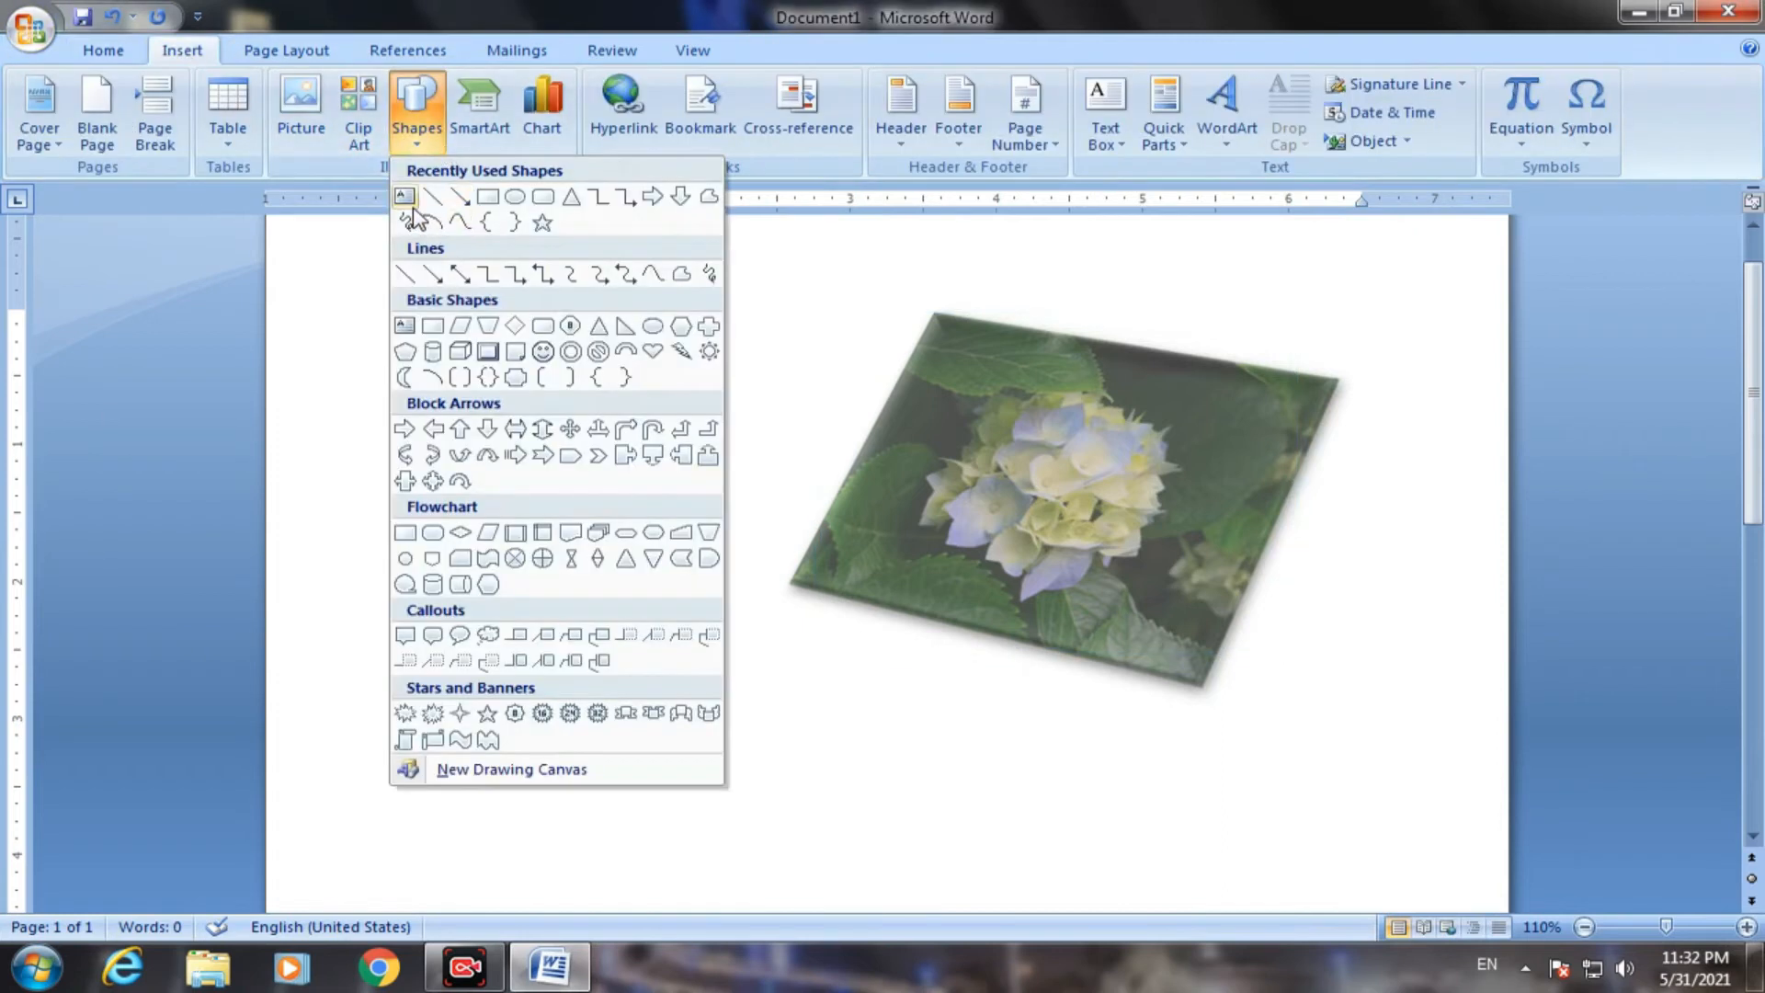
left_click(488, 203)
left_click_drag(748, 374, 1057, 616)
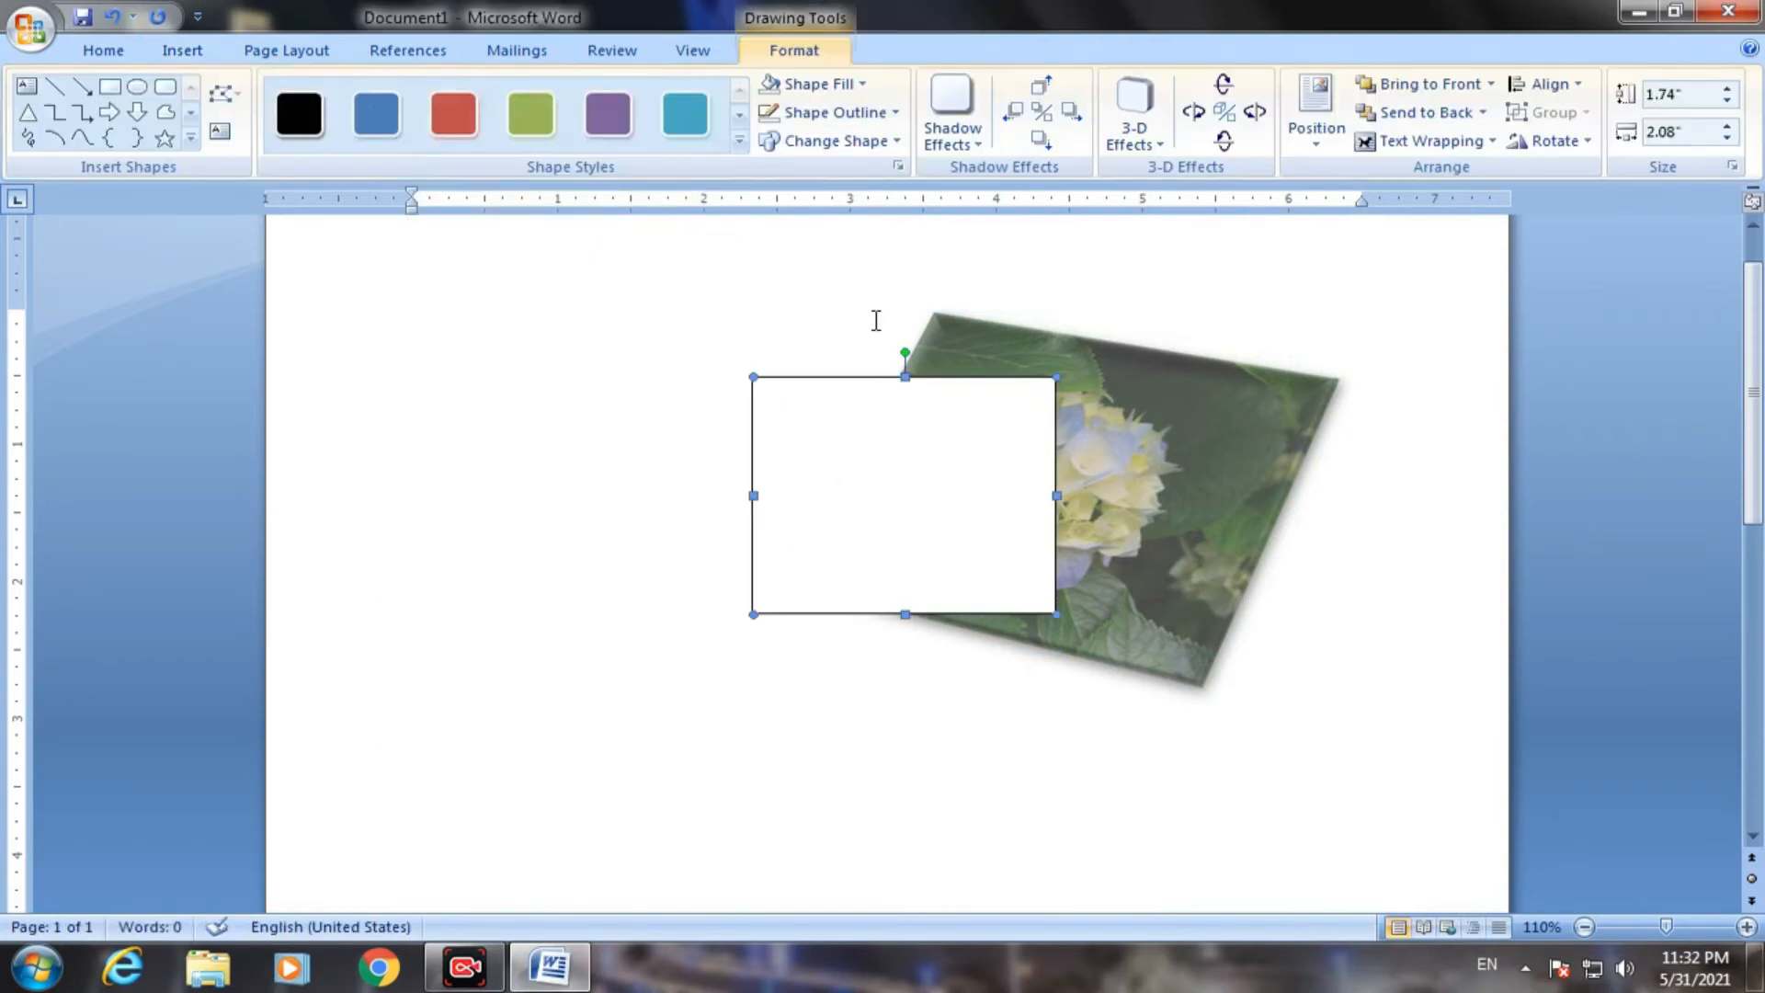
Bring the picture in front of the rectangle, and send it back behind the rectangle
left_click(1205, 469)
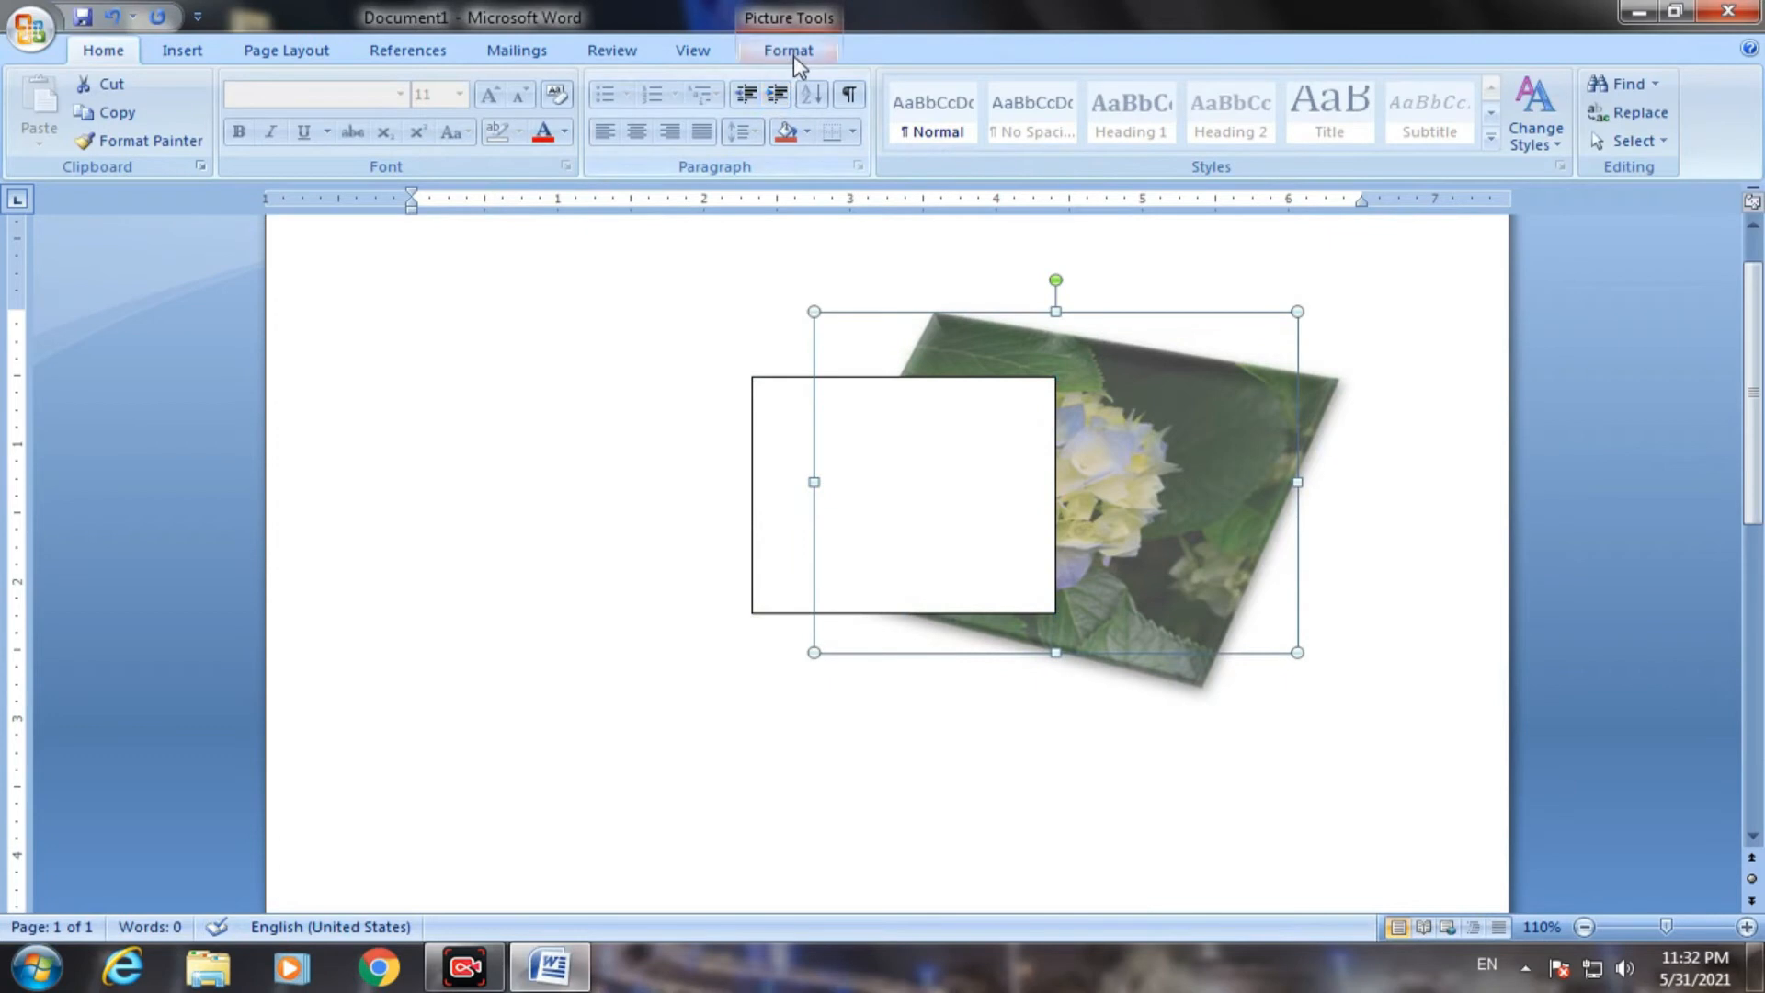
left_click(790, 51)
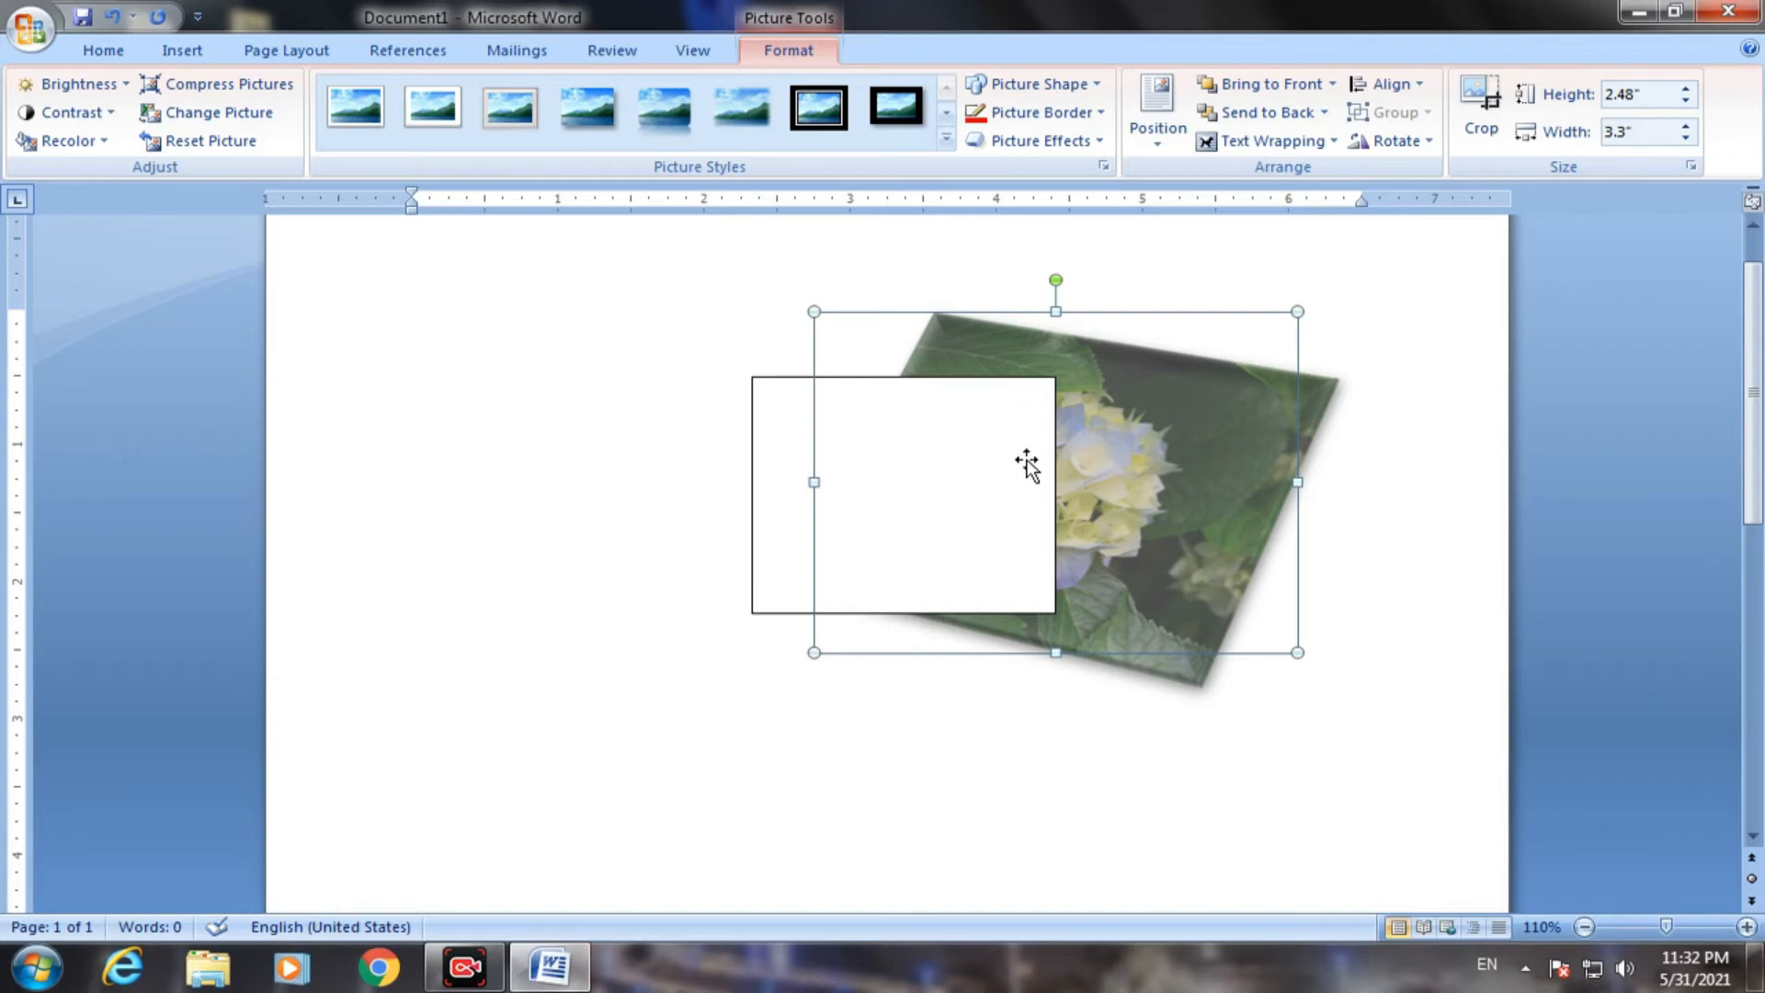
left_click(1254, 87)
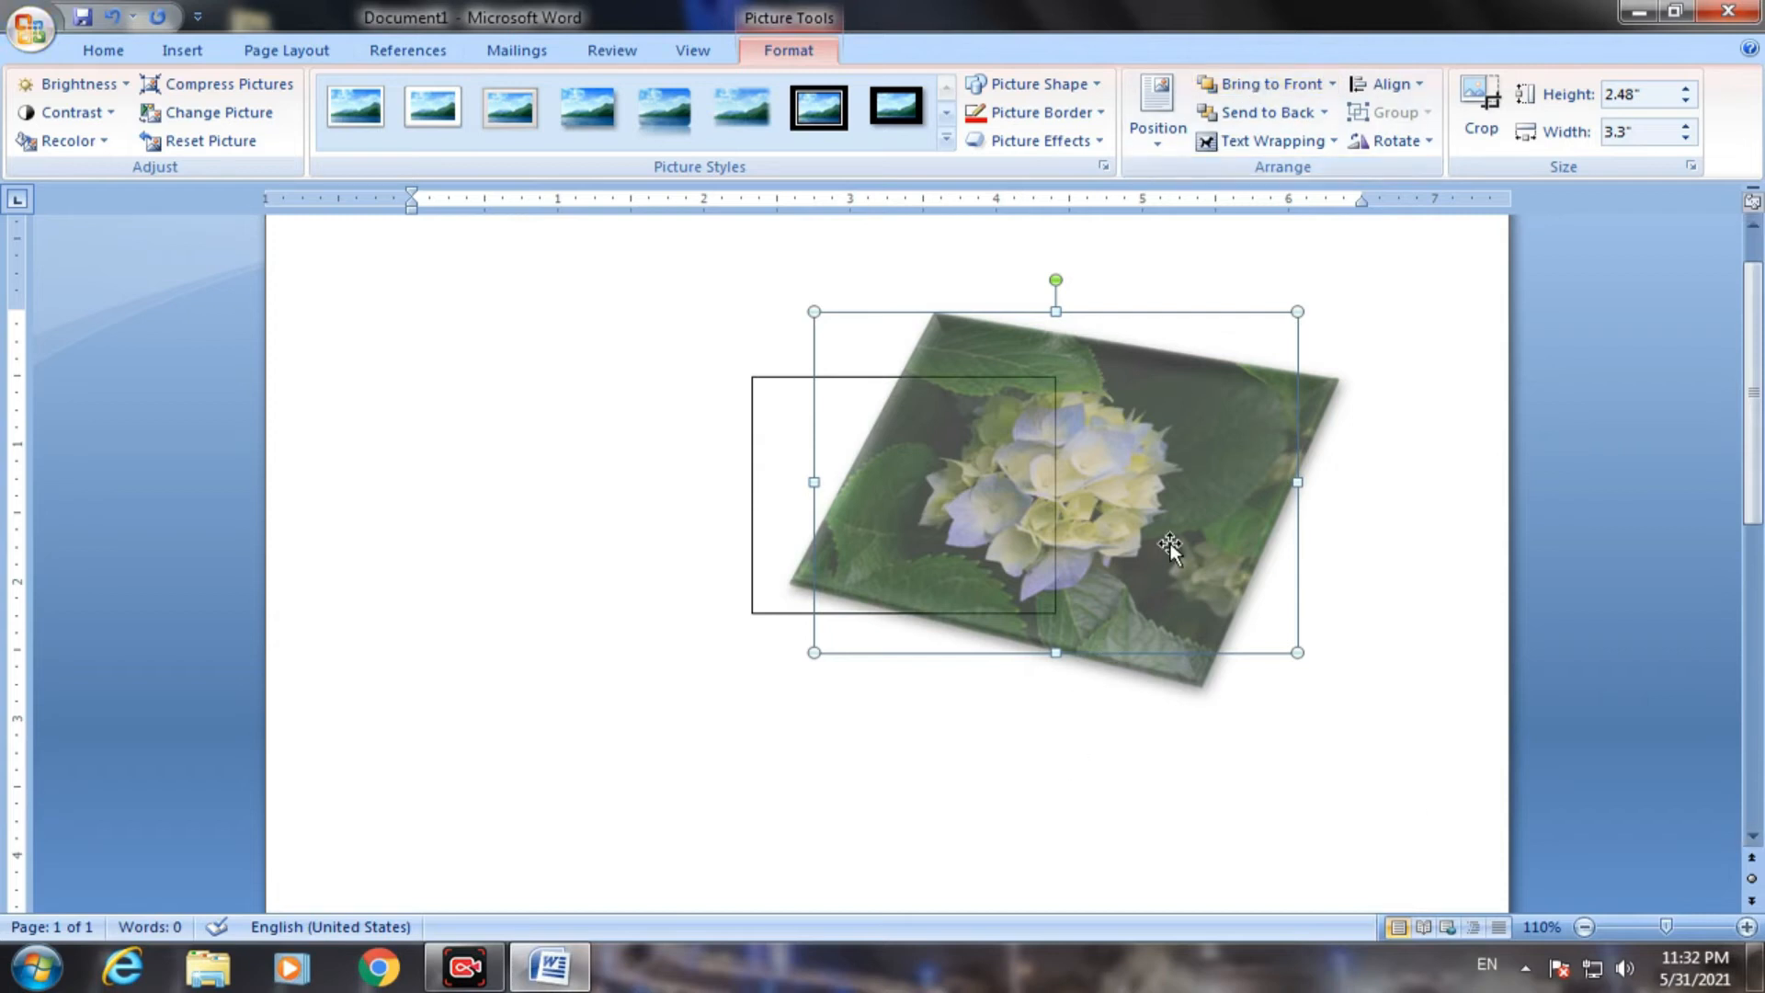
left_click(1241, 118)
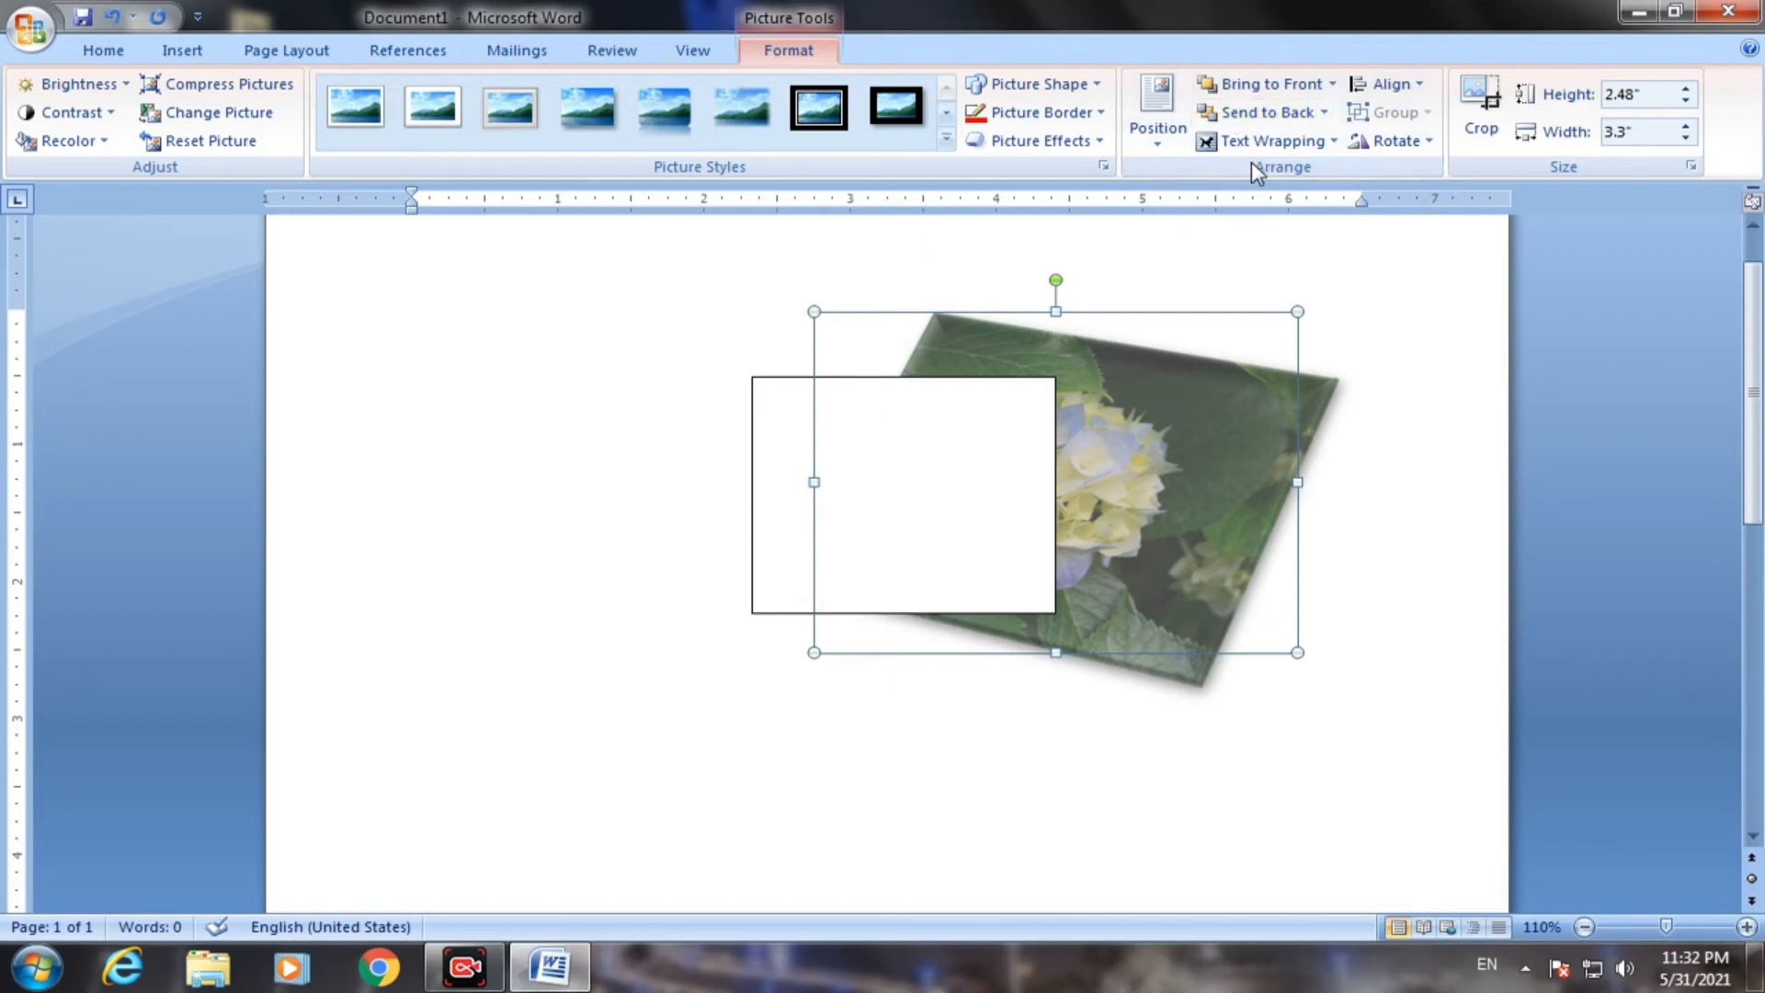
Set the picture's text wrapping to In Line with Text and try to move it freely
left_click(1273, 142)
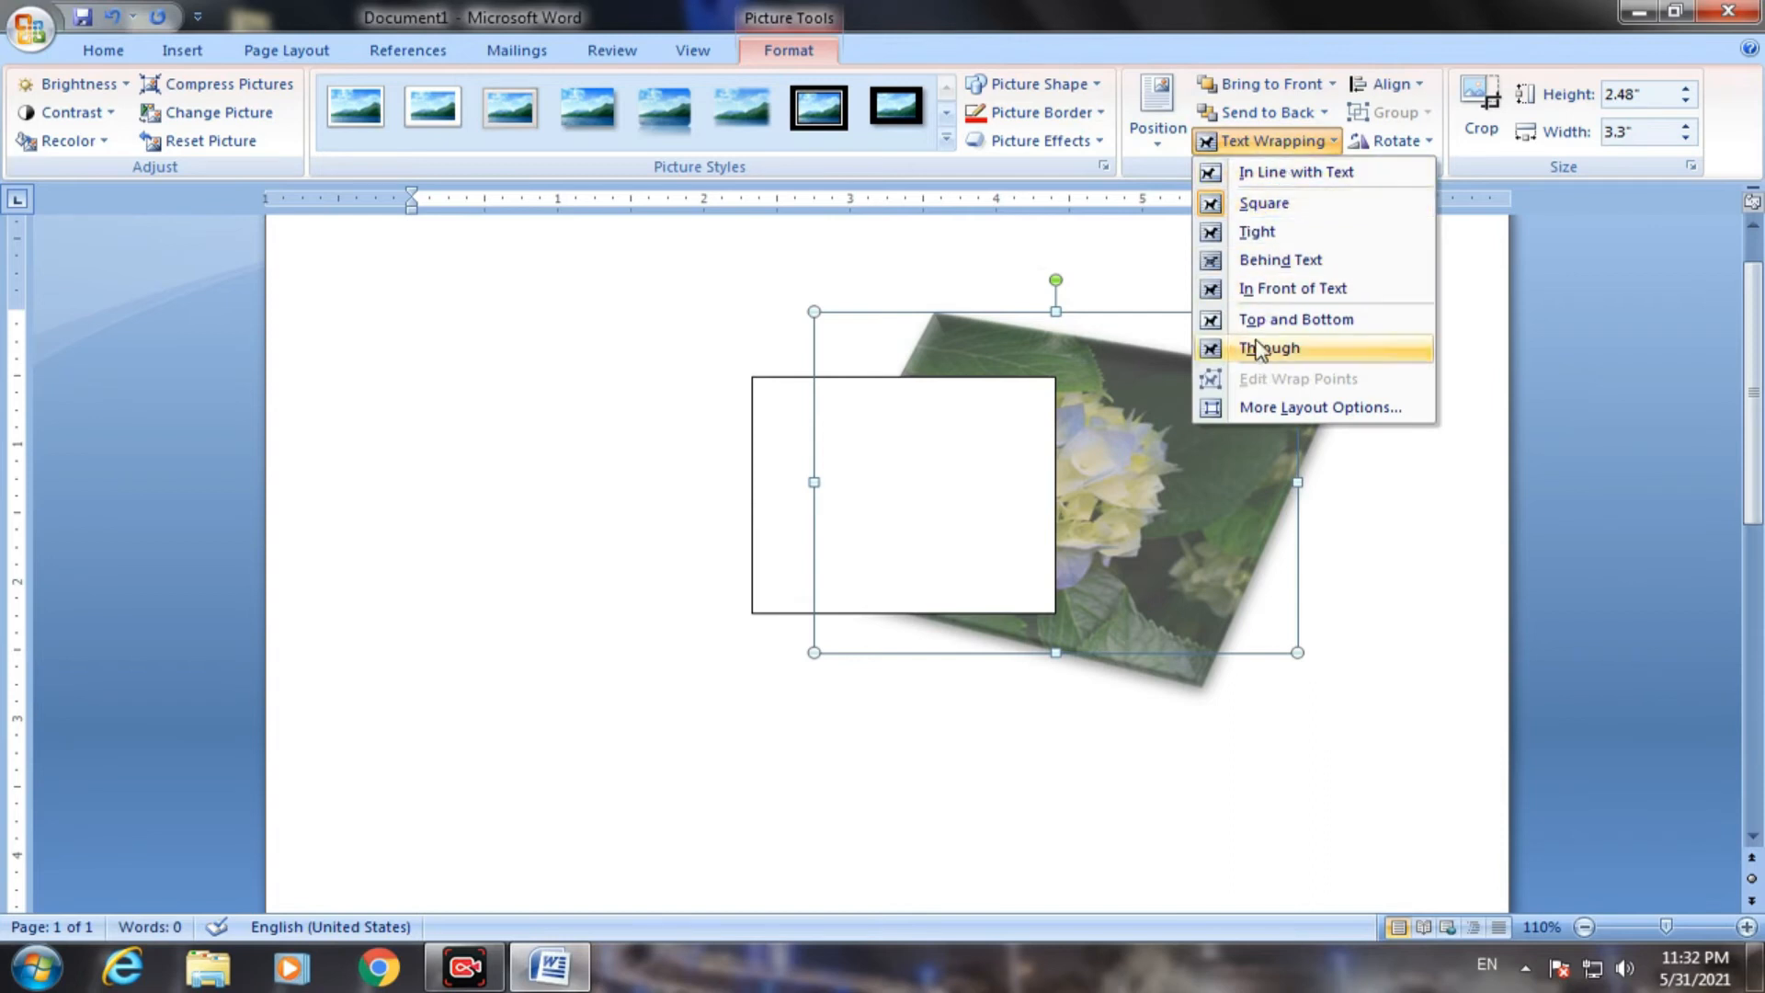
left_click(1289, 174)
left_click(690, 483)
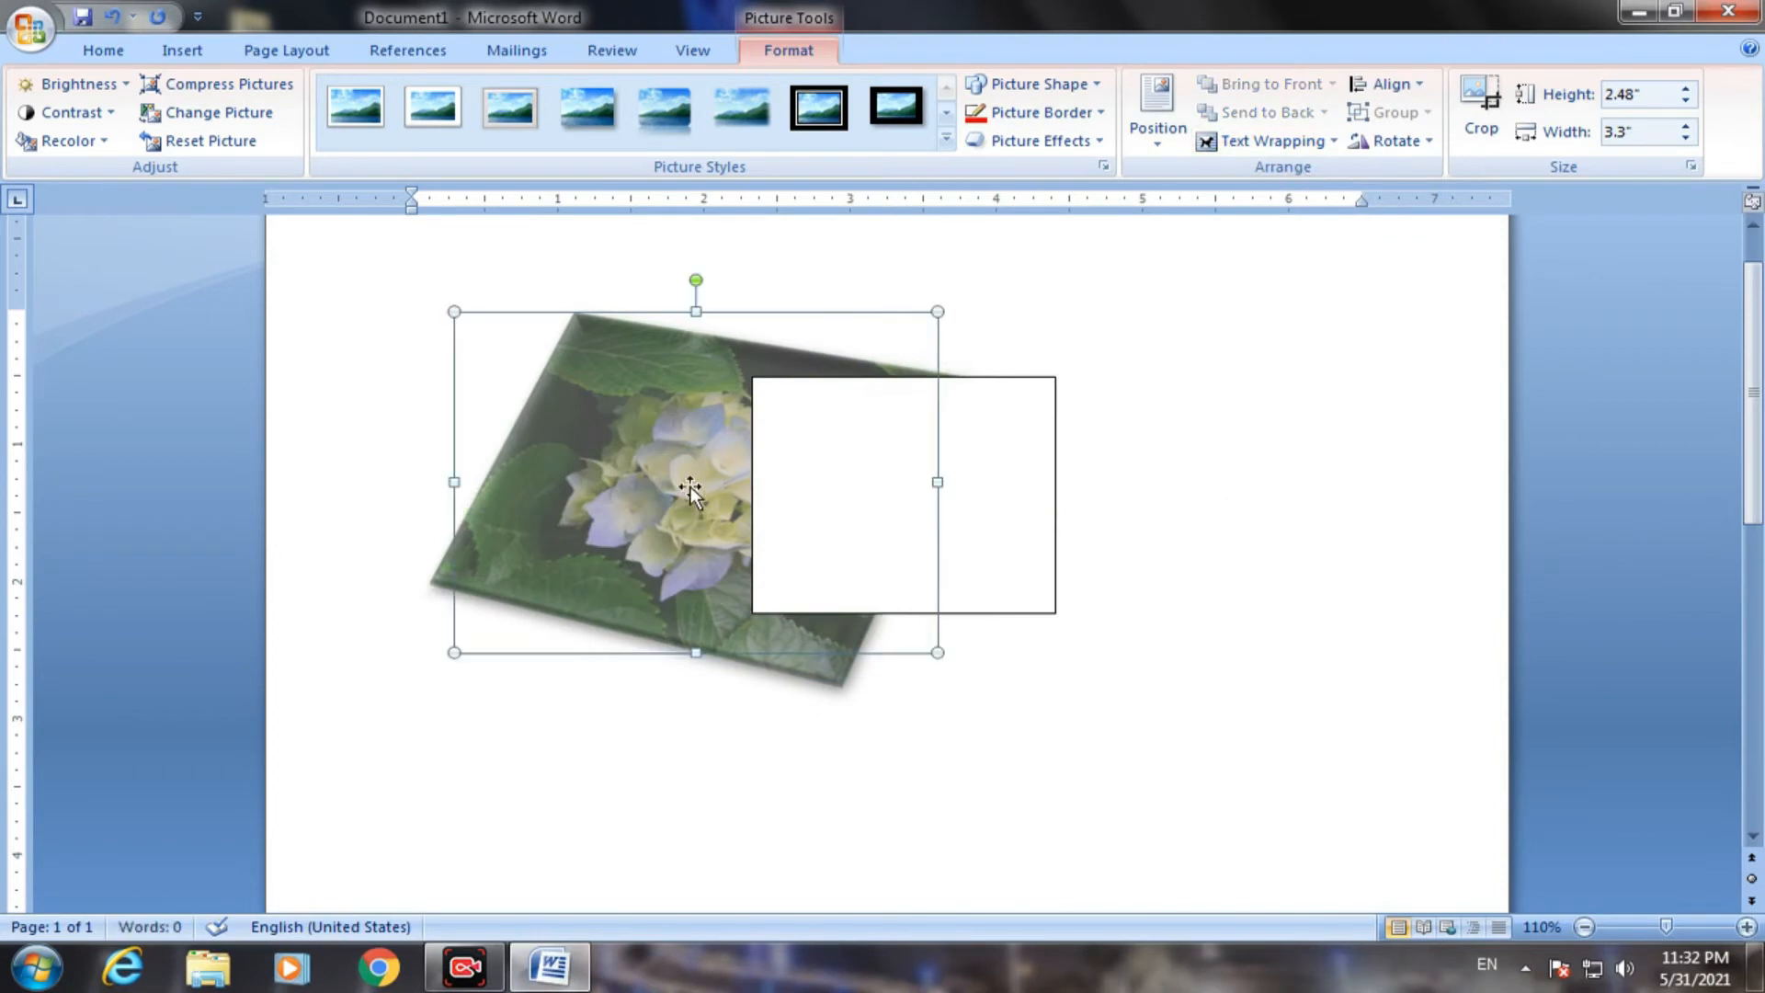
left_click_drag(658, 473, 700, 498)
left_click_drag(1149, 397, 729, 448)
left_click(729, 448)
Set the picture's text wrapping to Square and move it around the upper part of the page
left_click(1272, 142)
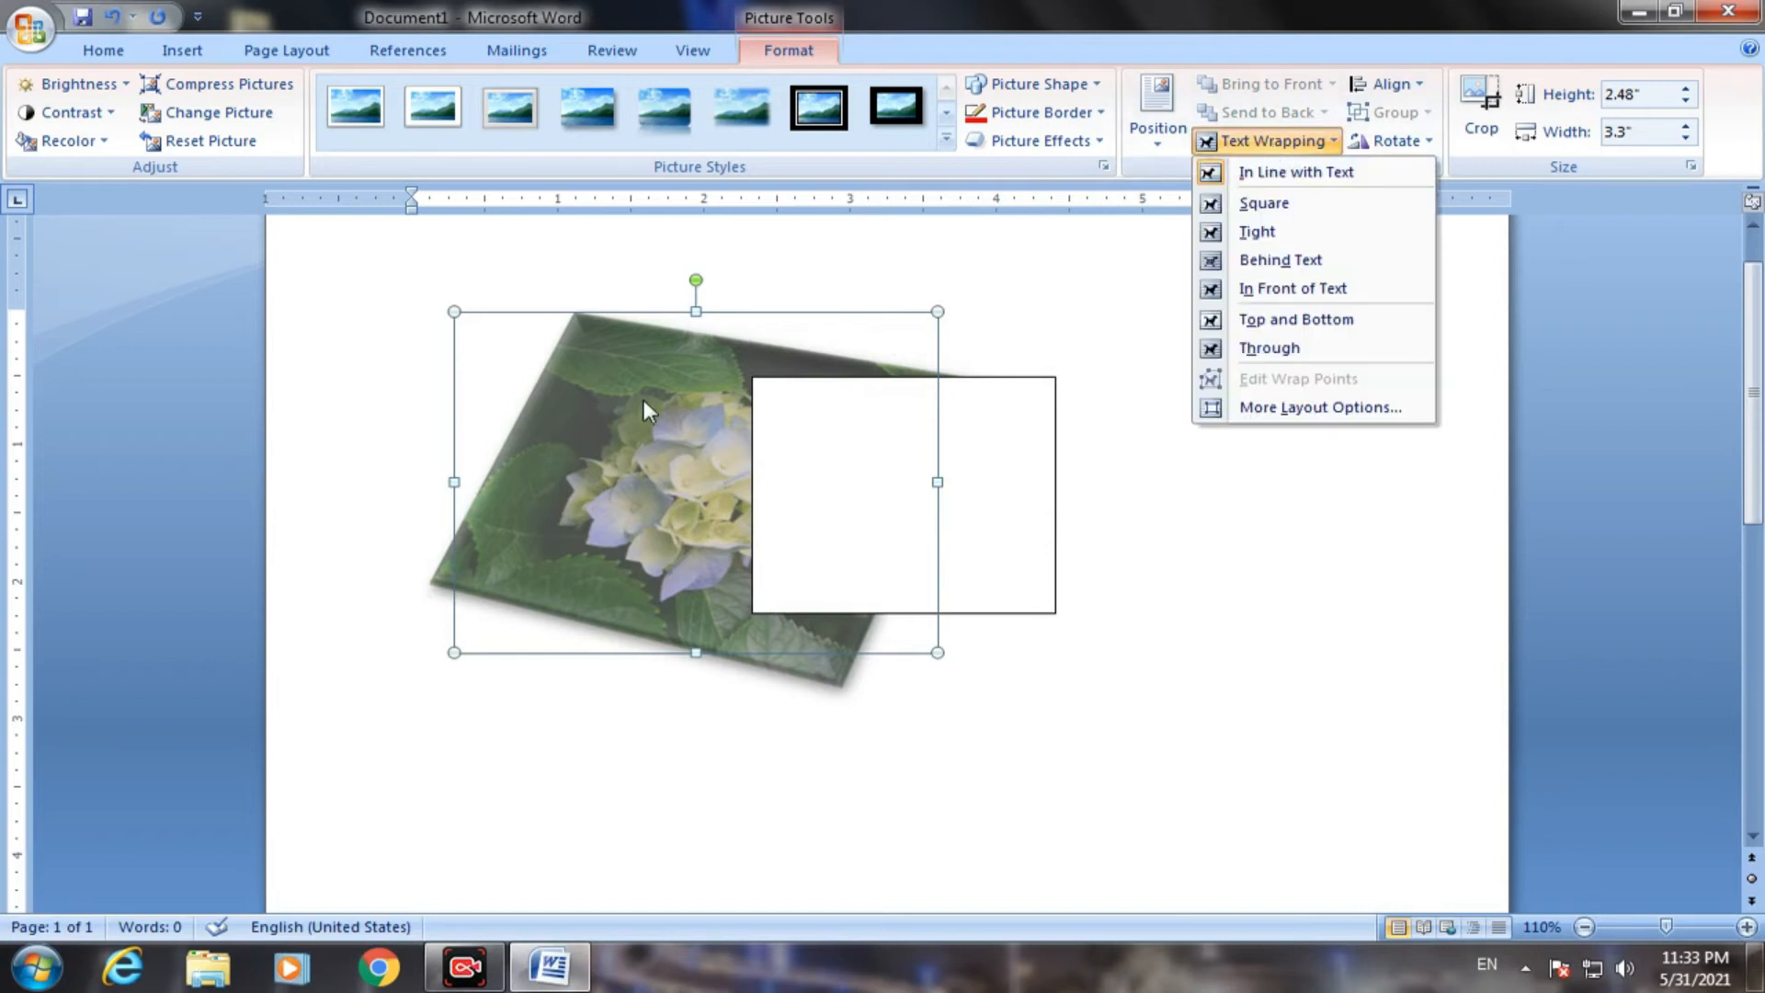
left_click(643, 400)
left_click(1246, 142)
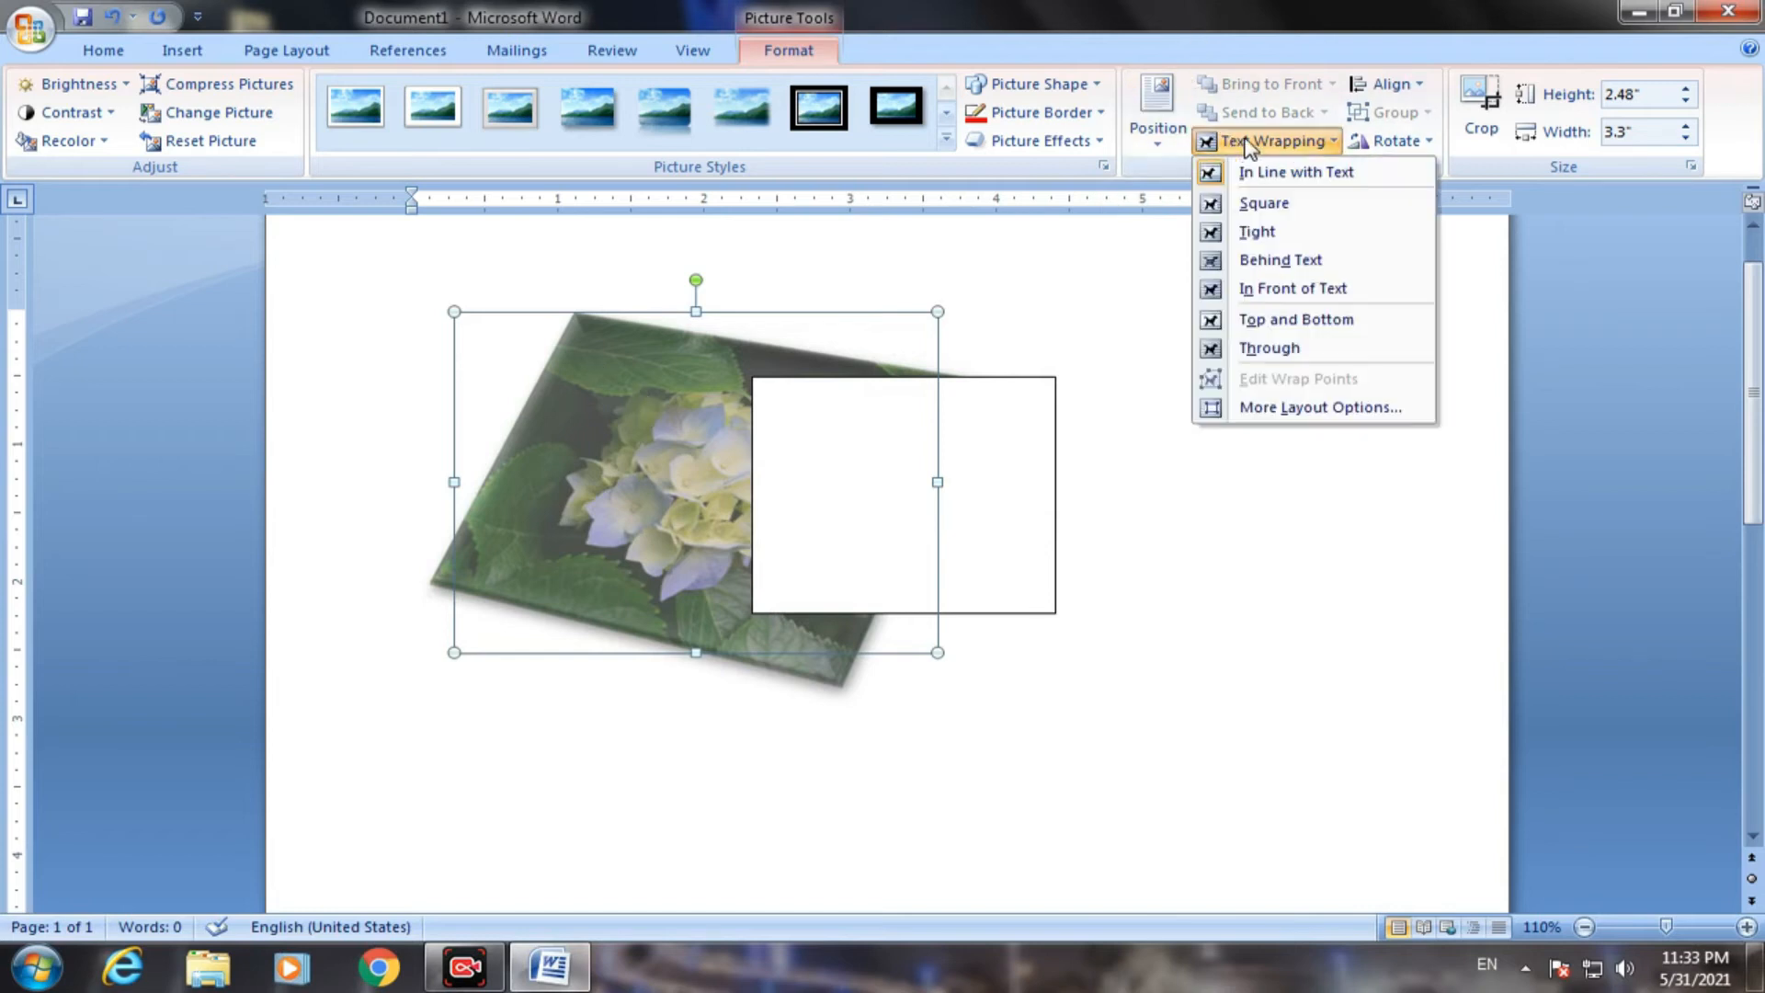
left_click(1274, 206)
left_click_drag(633, 415, 865, 556)
left_click_drag(778, 582, 661, 433)
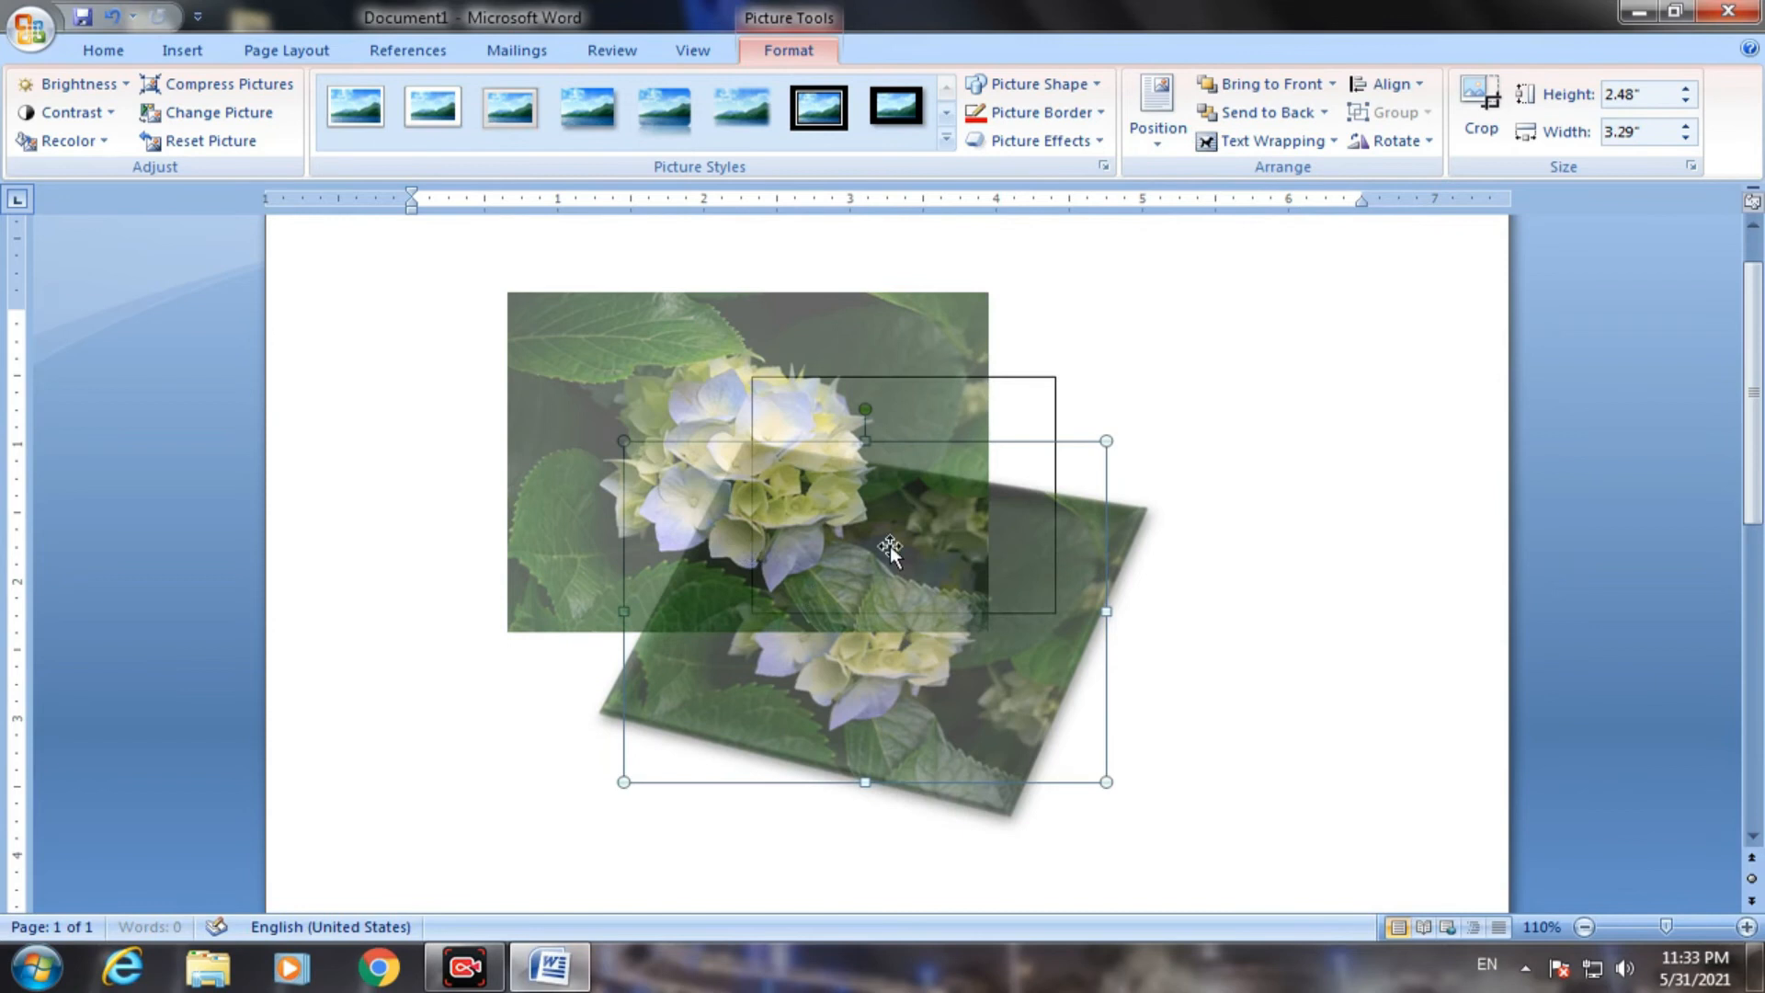
left_click_drag(890, 544, 889, 544)
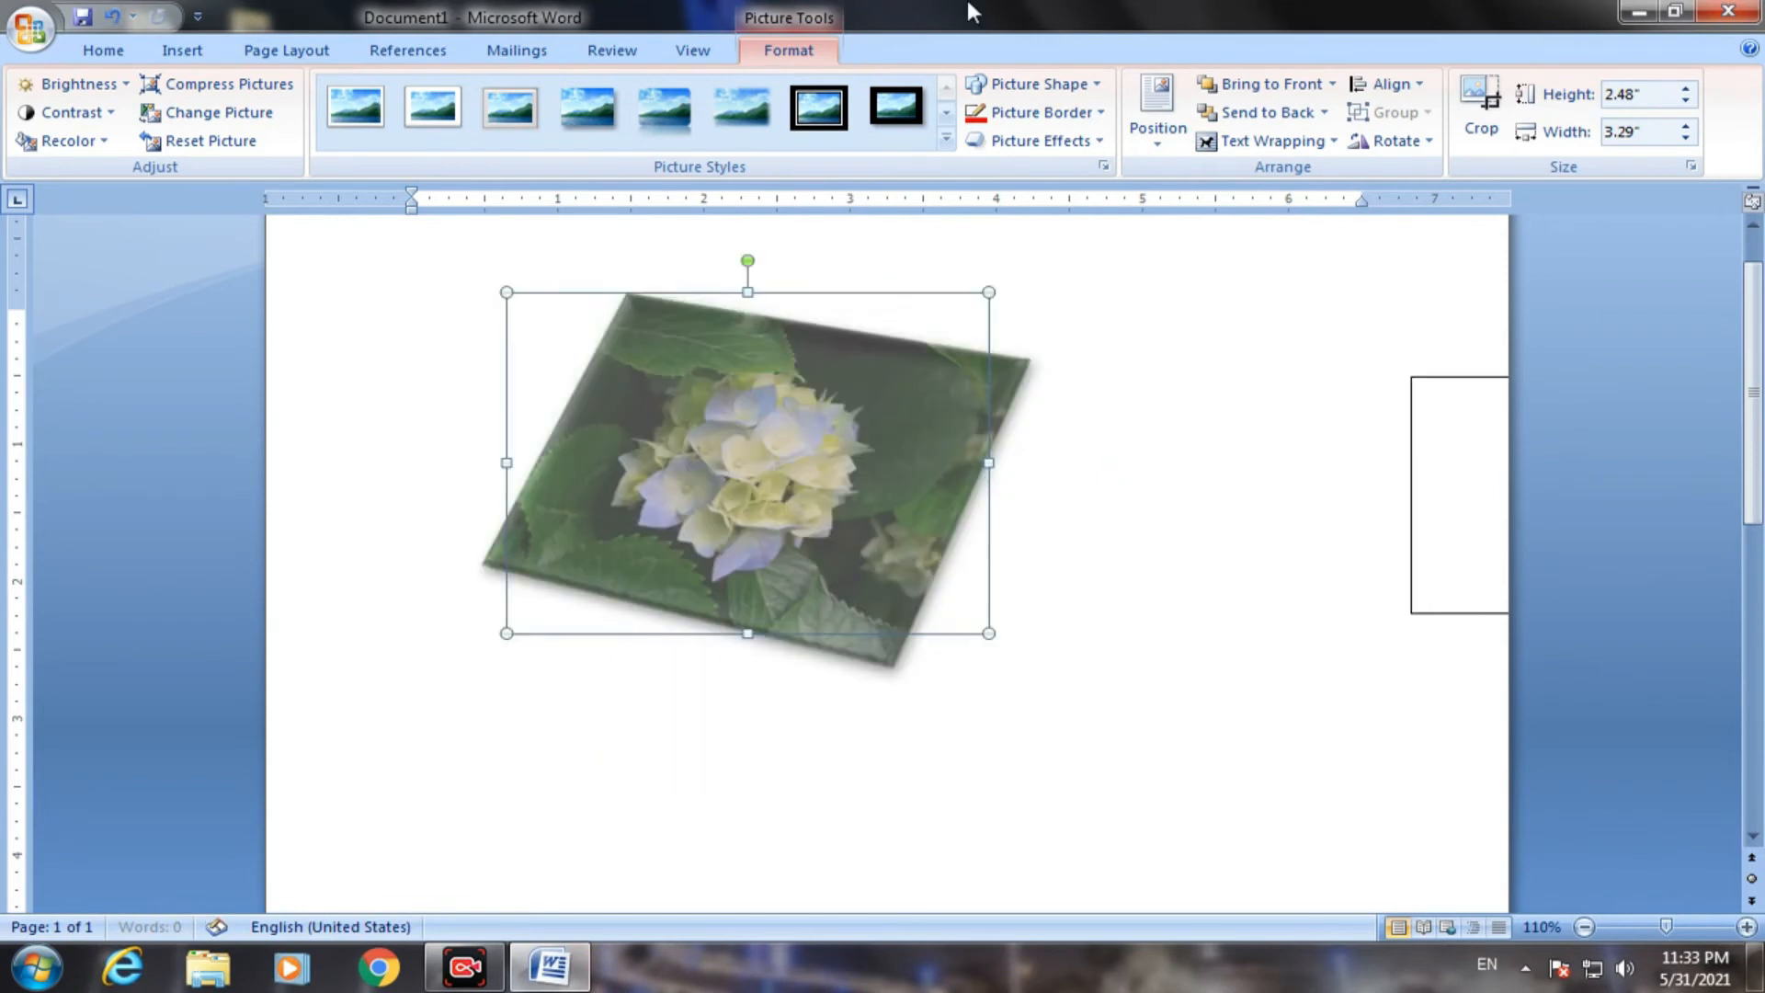
Align the picture to the right margin
left_click(1391, 86)
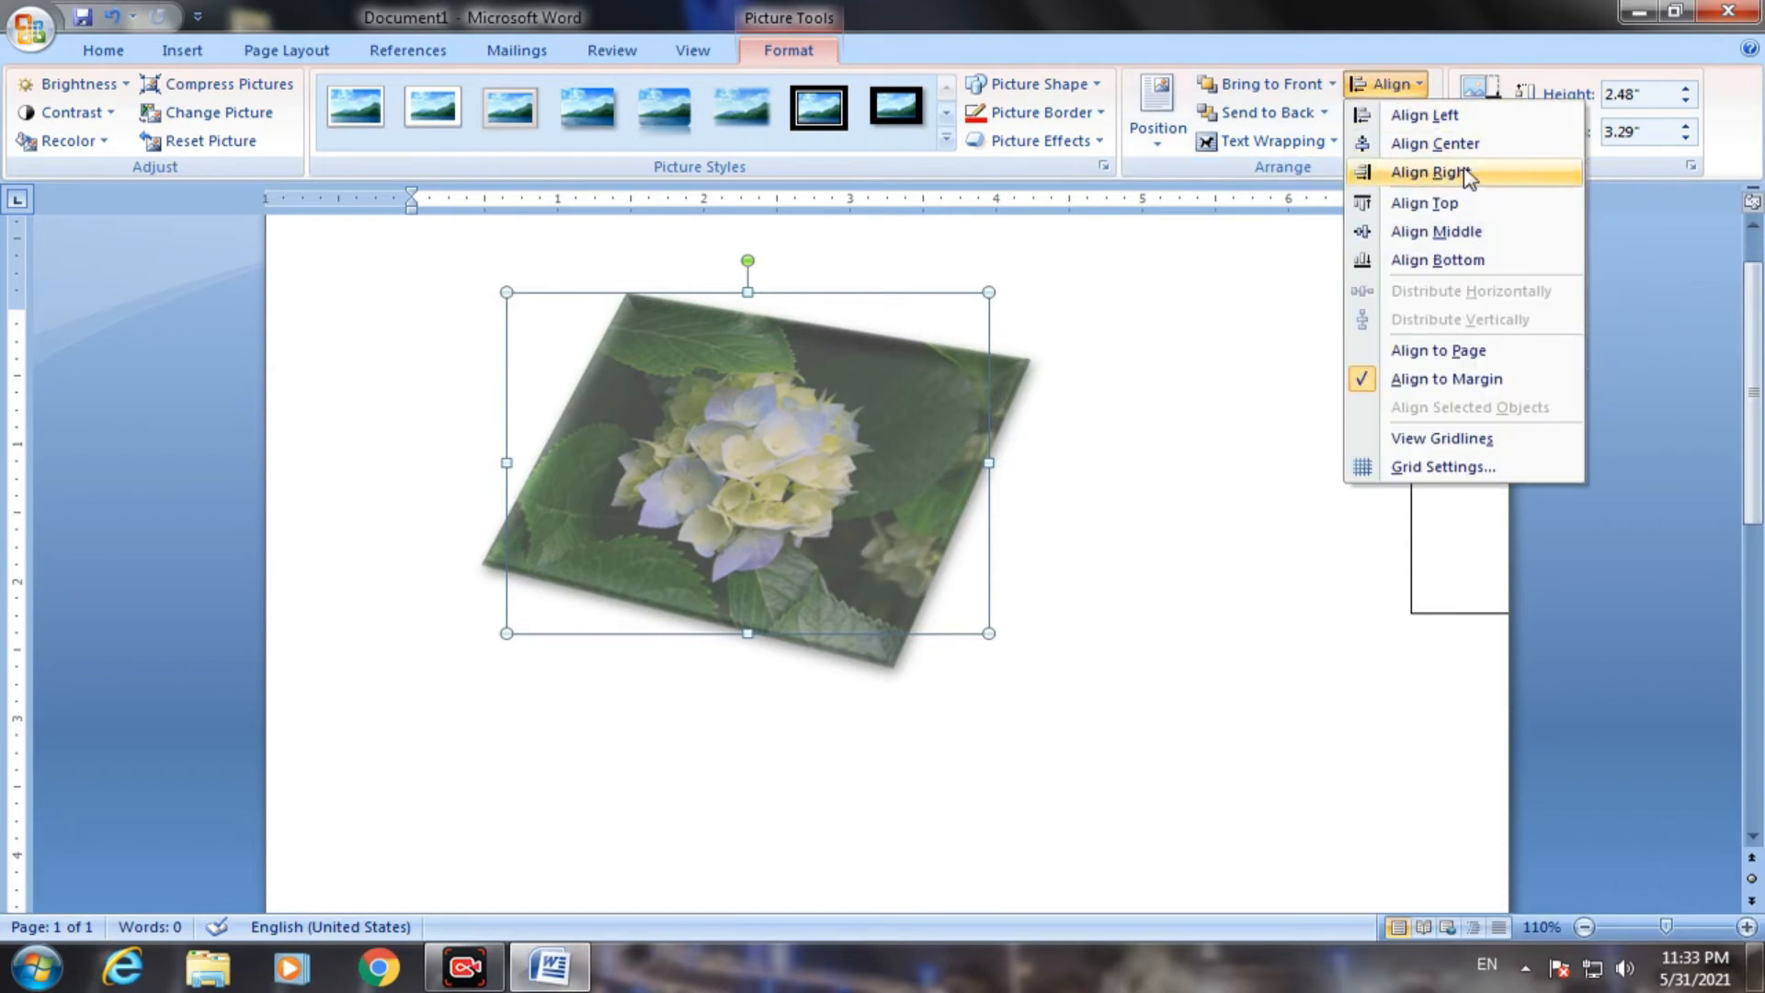
left_click(1439, 173)
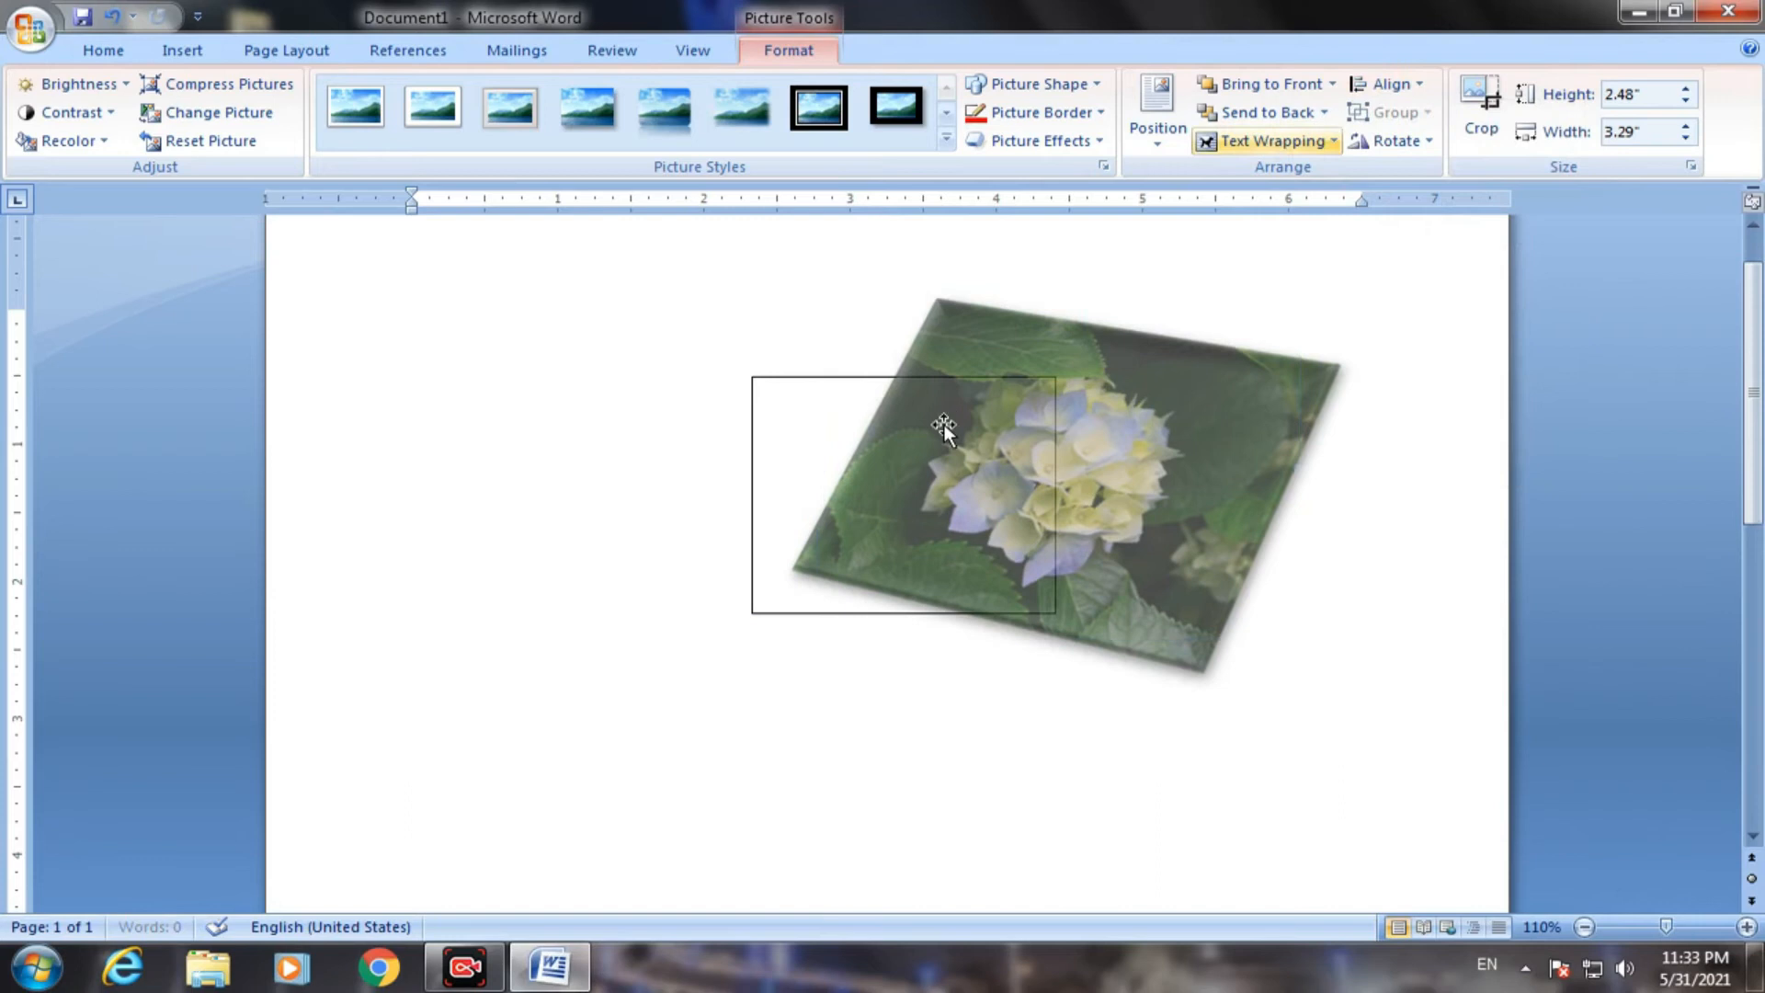
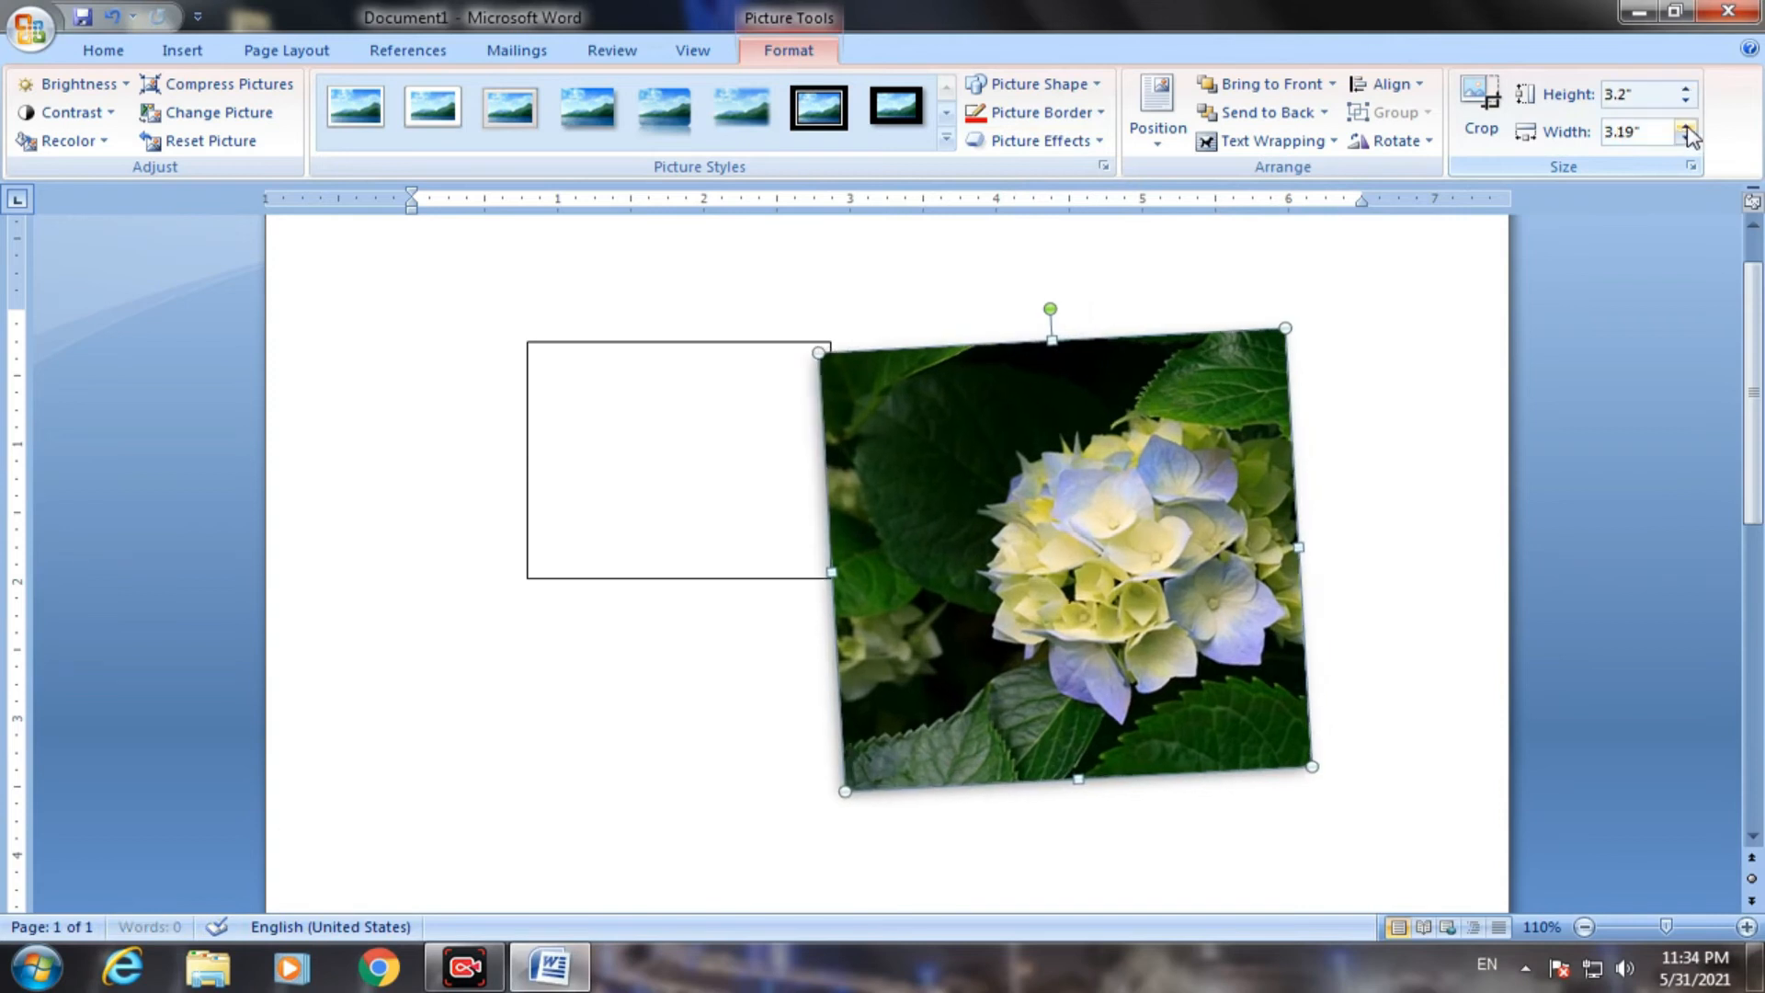
Enlarge the picture to 3.7" by 3.7" and the rectangle to 2.4" high by 2.6" wide
left_click(1686, 128)
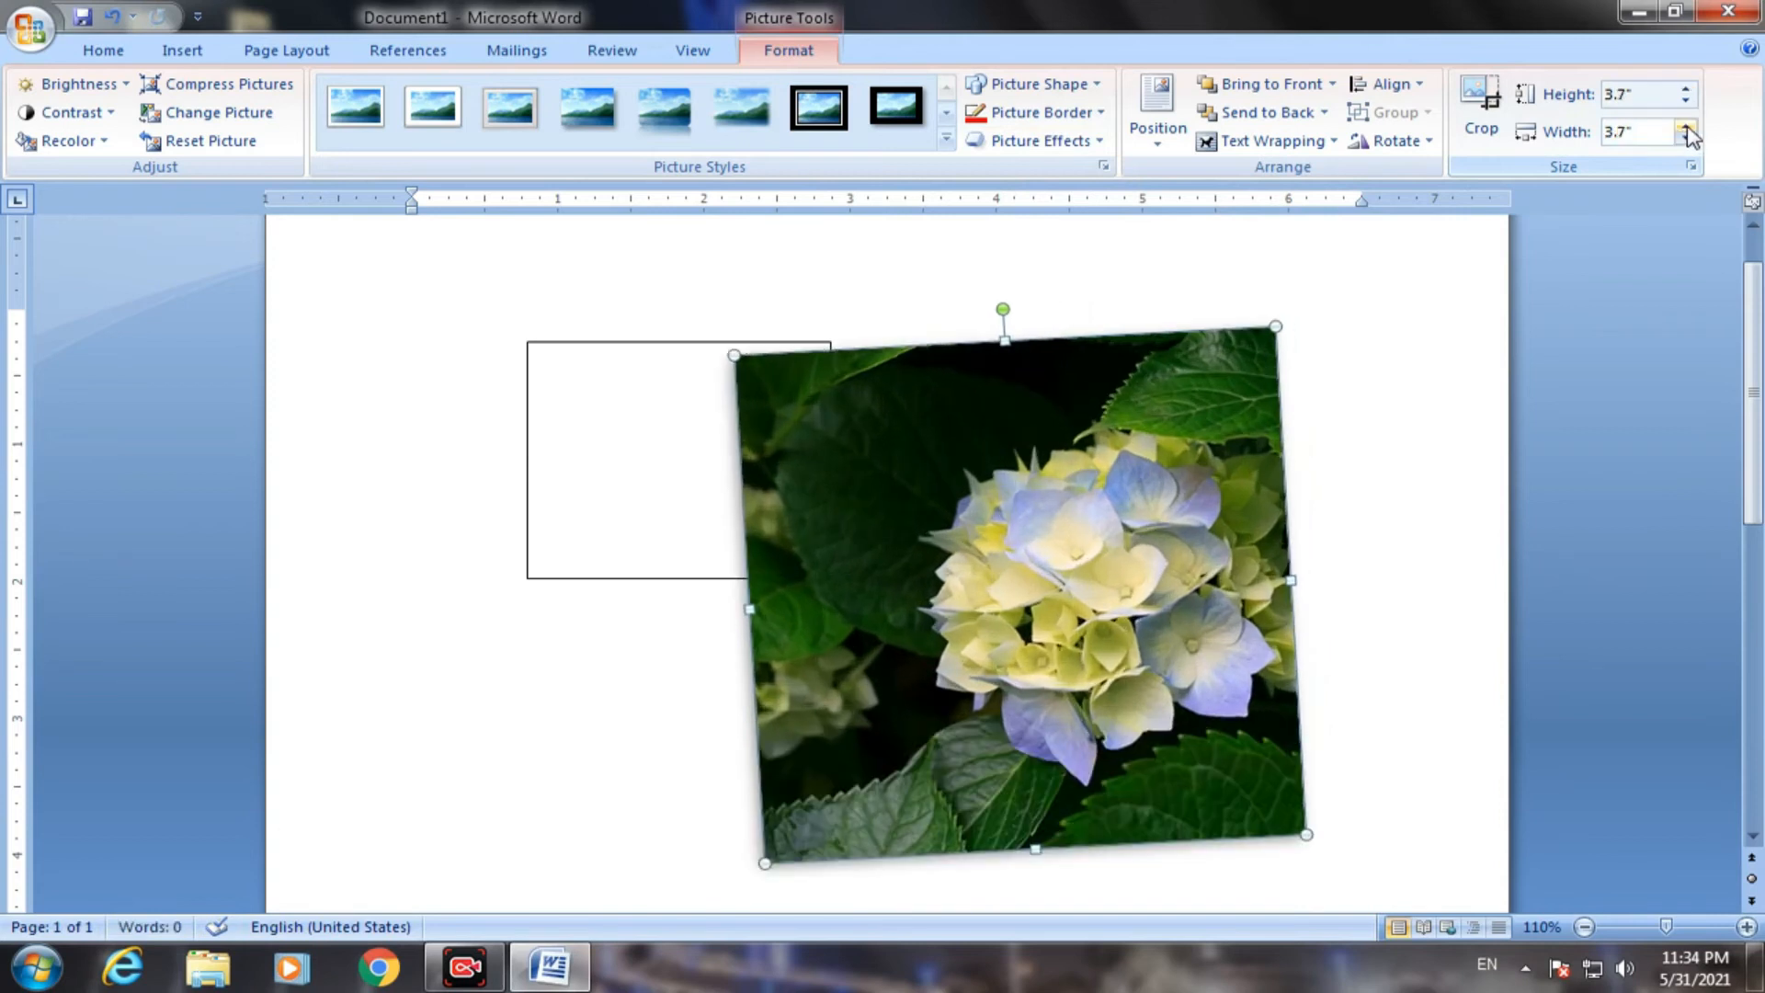
left_click(646, 451)
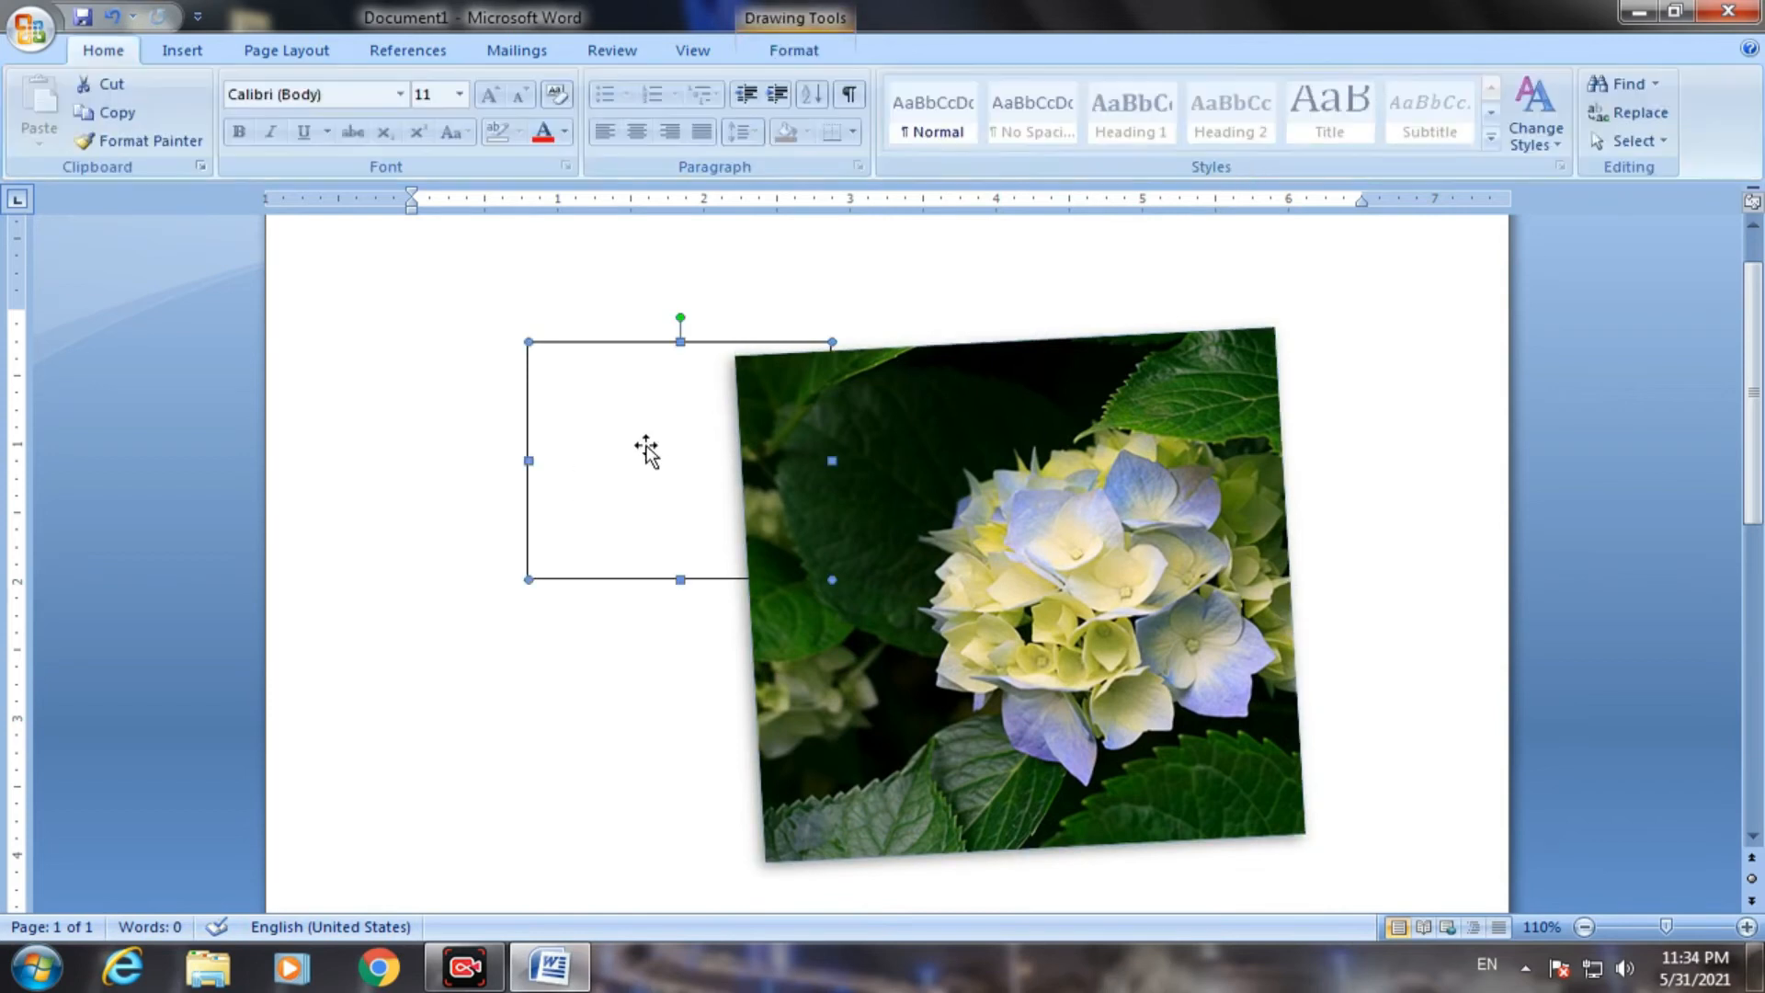
left_click(831, 53)
left_click(1727, 90)
left_click(1728, 90)
left_click(1728, 90)
left_click(1727, 90)
left_click(1727, 90)
left_click(1727, 90)
left_click(1727, 91)
left_click(1727, 127)
left_click(1727, 127)
left_click(1728, 126)
left_click(1727, 126)
left_click(1728, 127)
left_click(1728, 127)
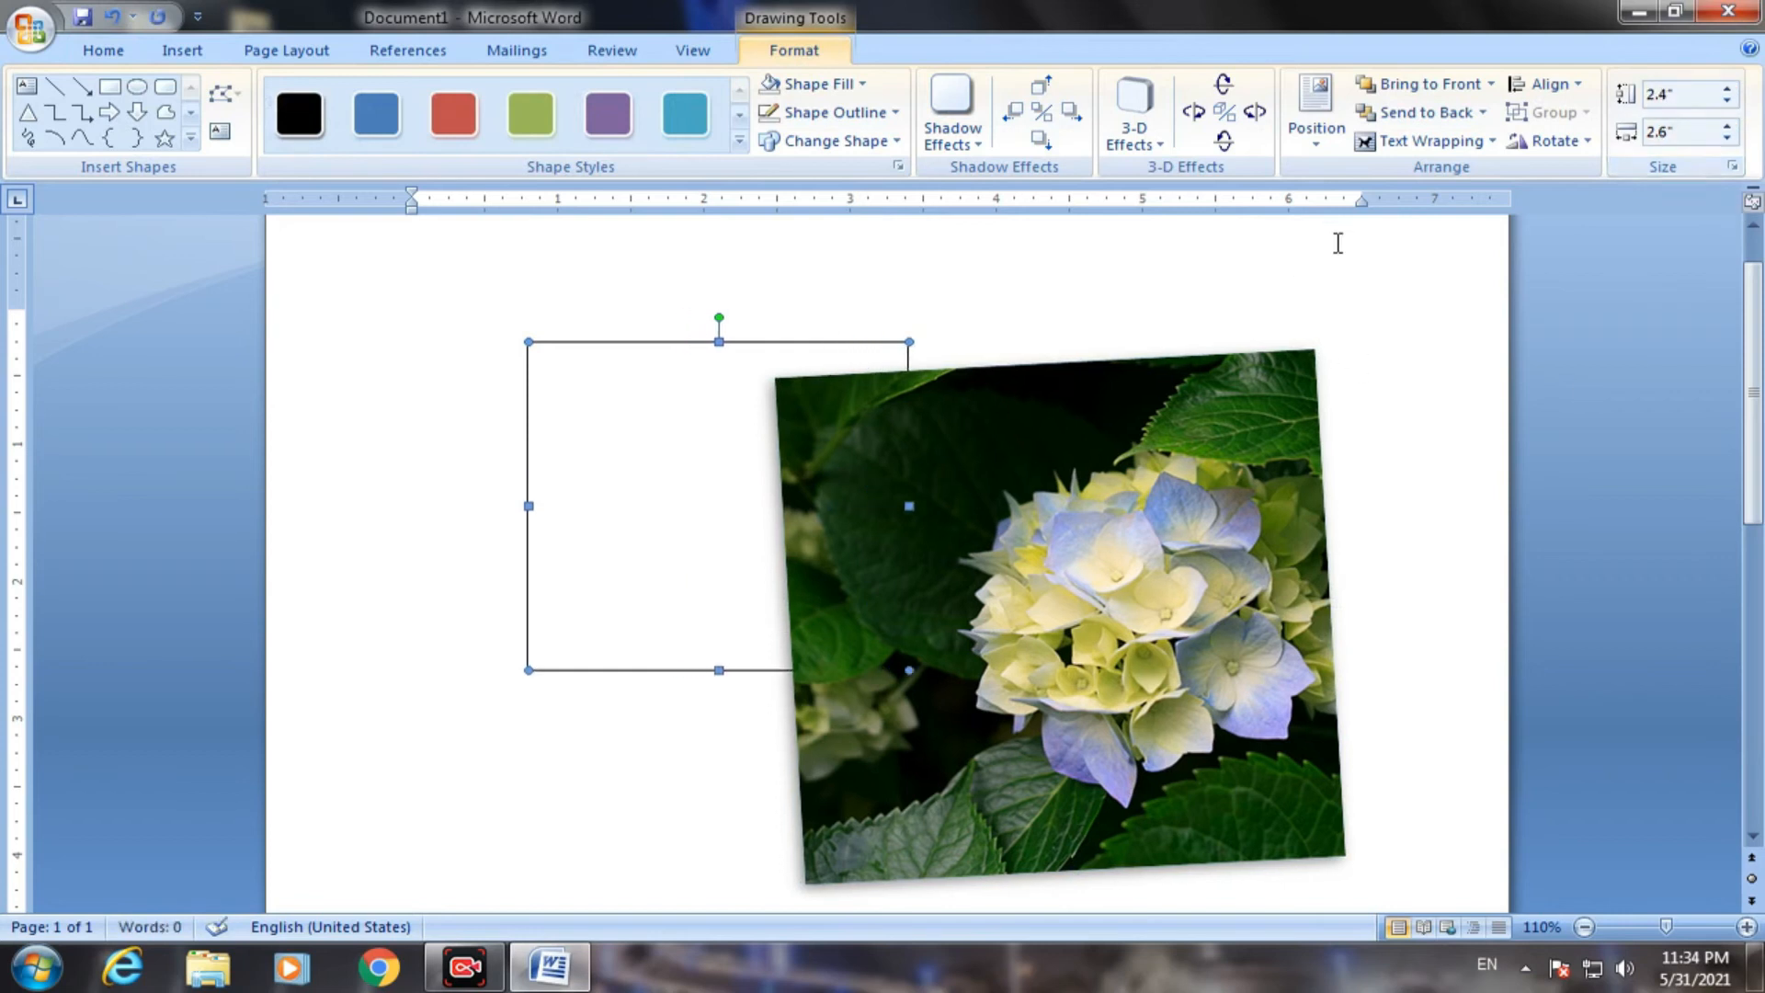
left_click(1357, 263)
Straighten the rotated picture and move it over the rectangle so it covers most of it
left_click(913, 453)
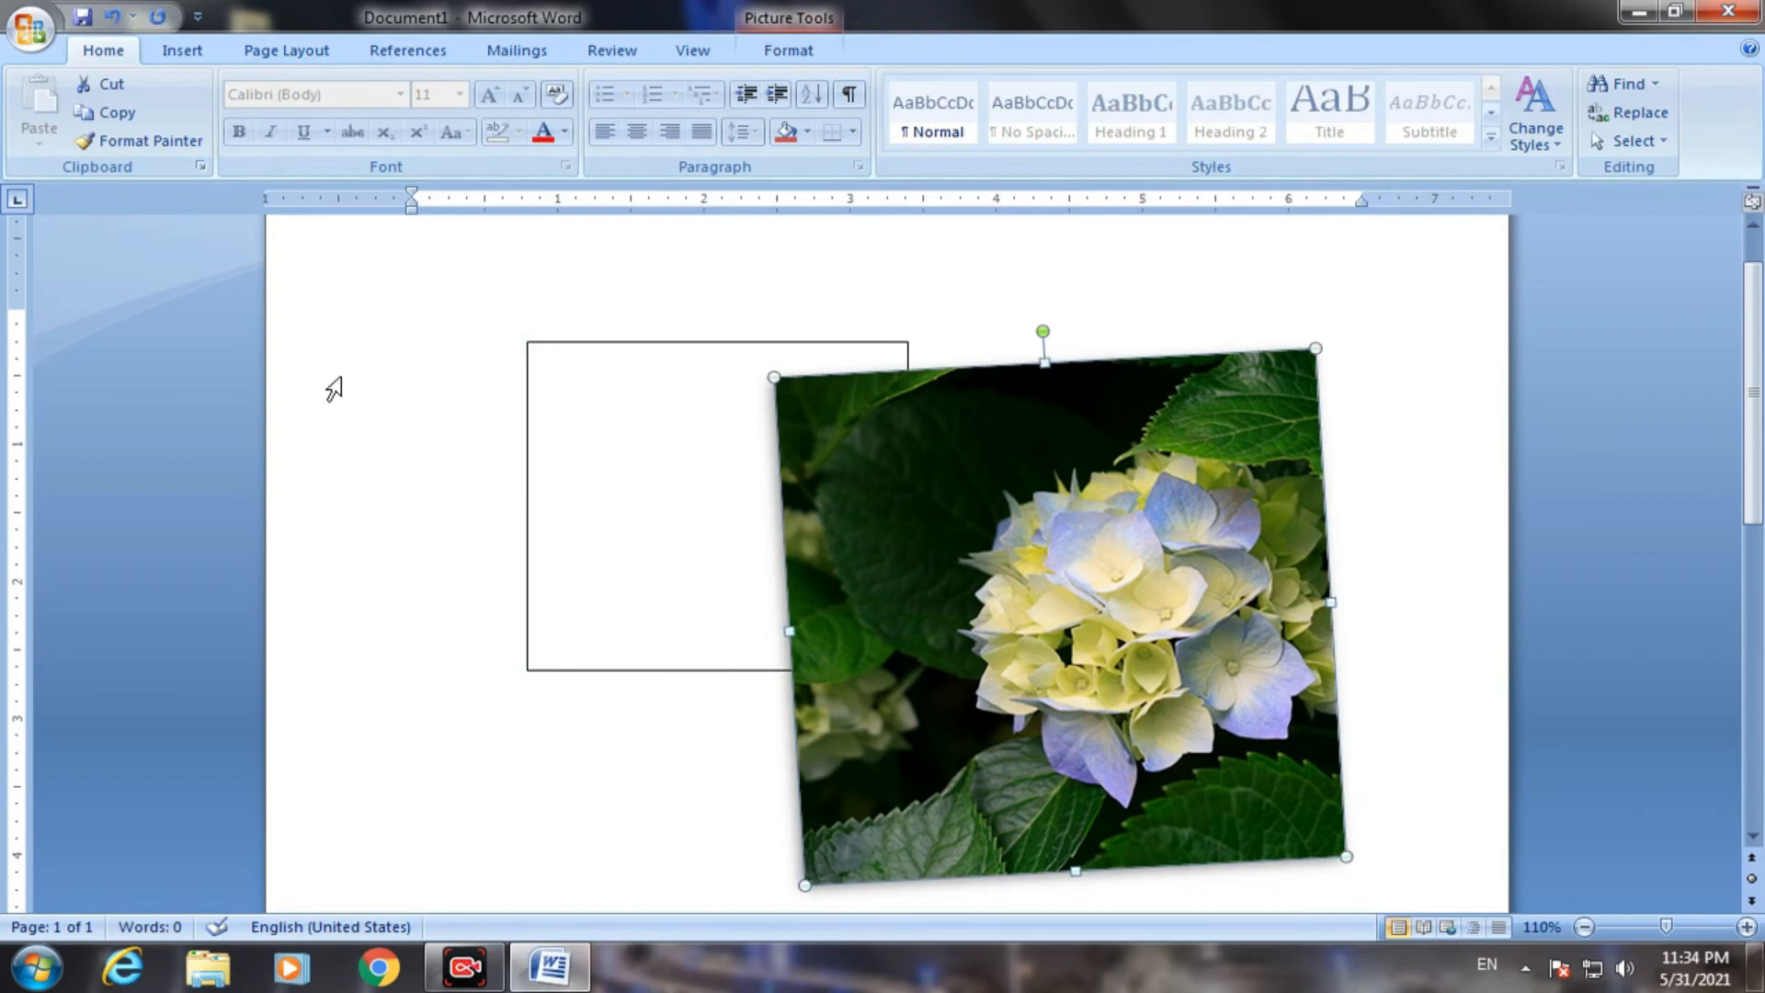
left_click(369, 385)
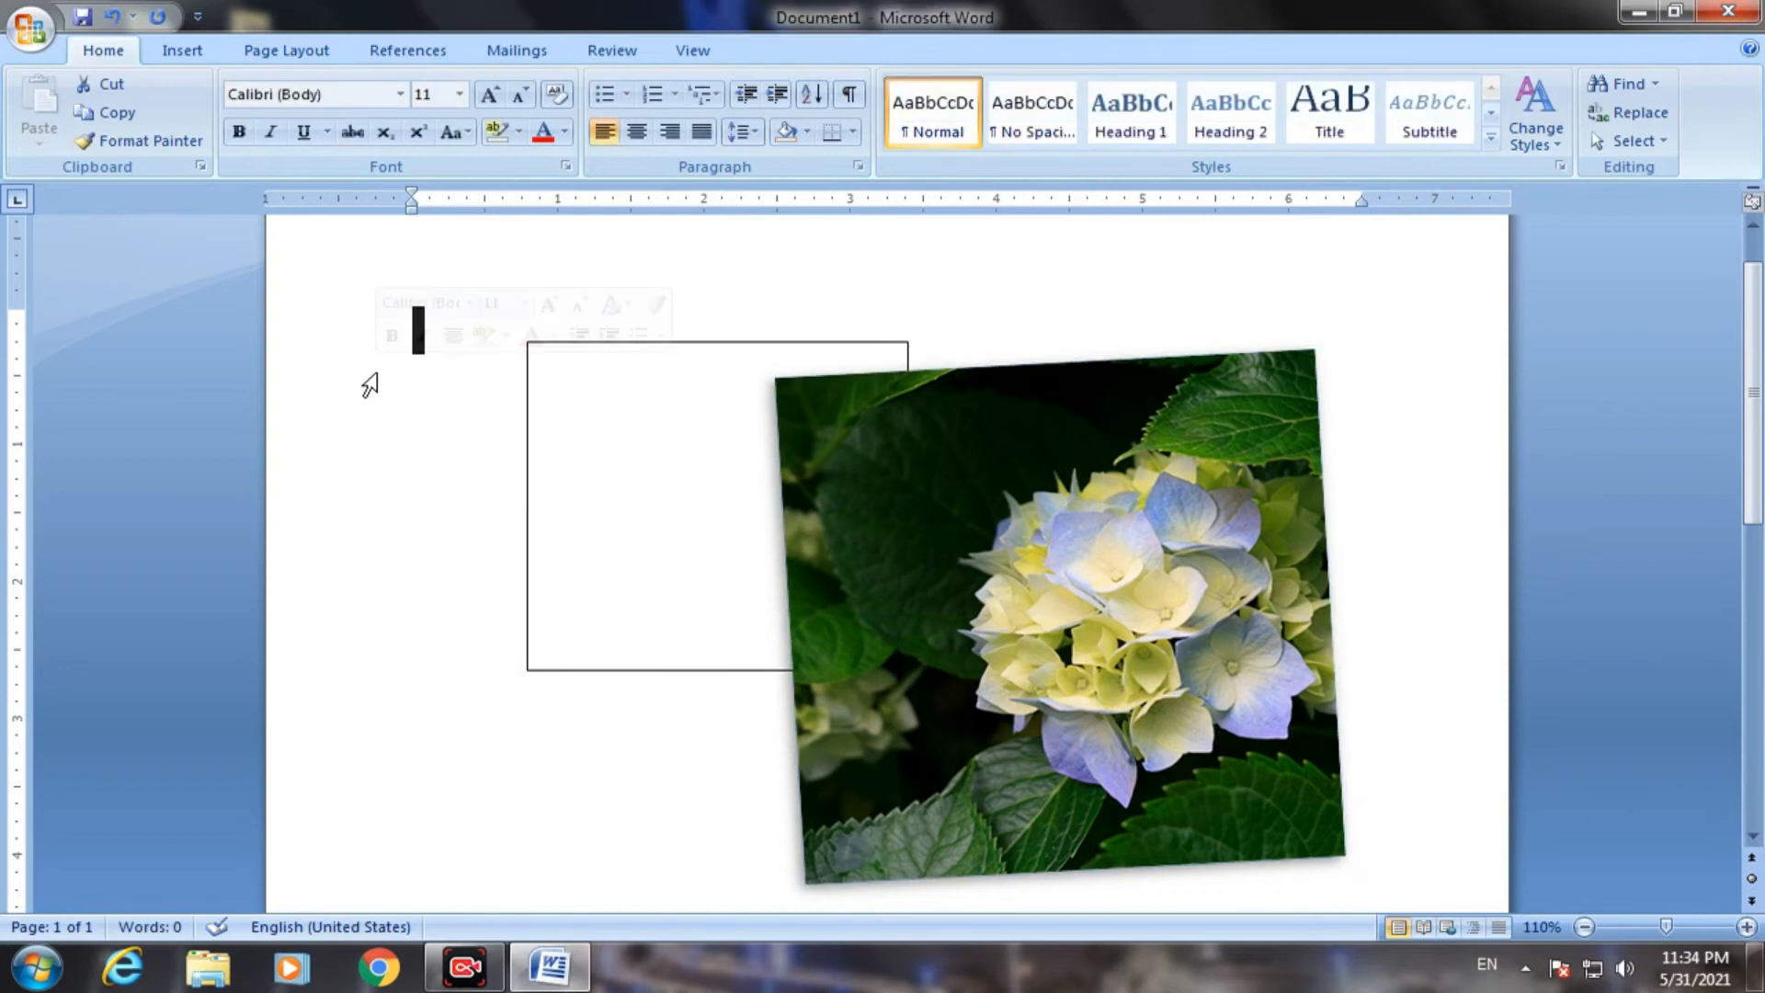
left_click(1005, 491)
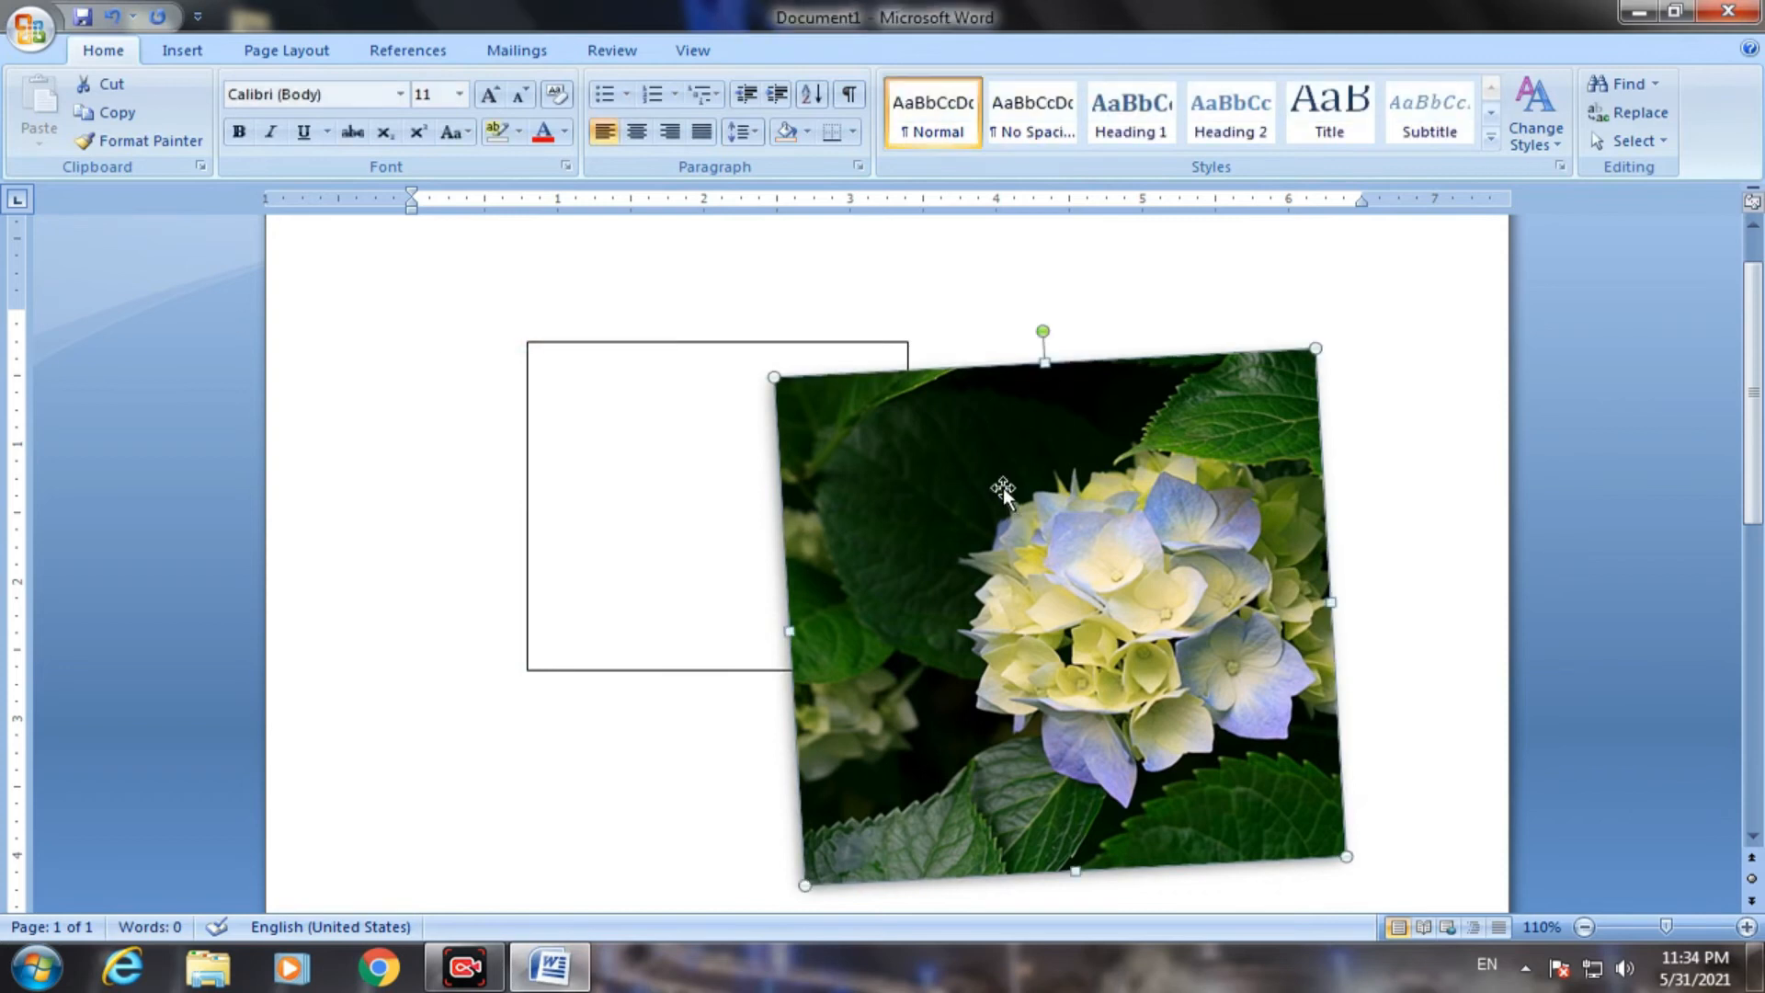
left_click(694, 471)
mouse_move(1081, 543)
left_mouse_down()
mouse_move(729, 493)
mouse_move(775, 553)
mouse_move(751, 392)
mouse_move(768, 334)
mouse_move(873, 487)
left_mouse_up()
Bring the rectangle in front of the picture and move it slightly down onto the picture
left_click(674, 361)
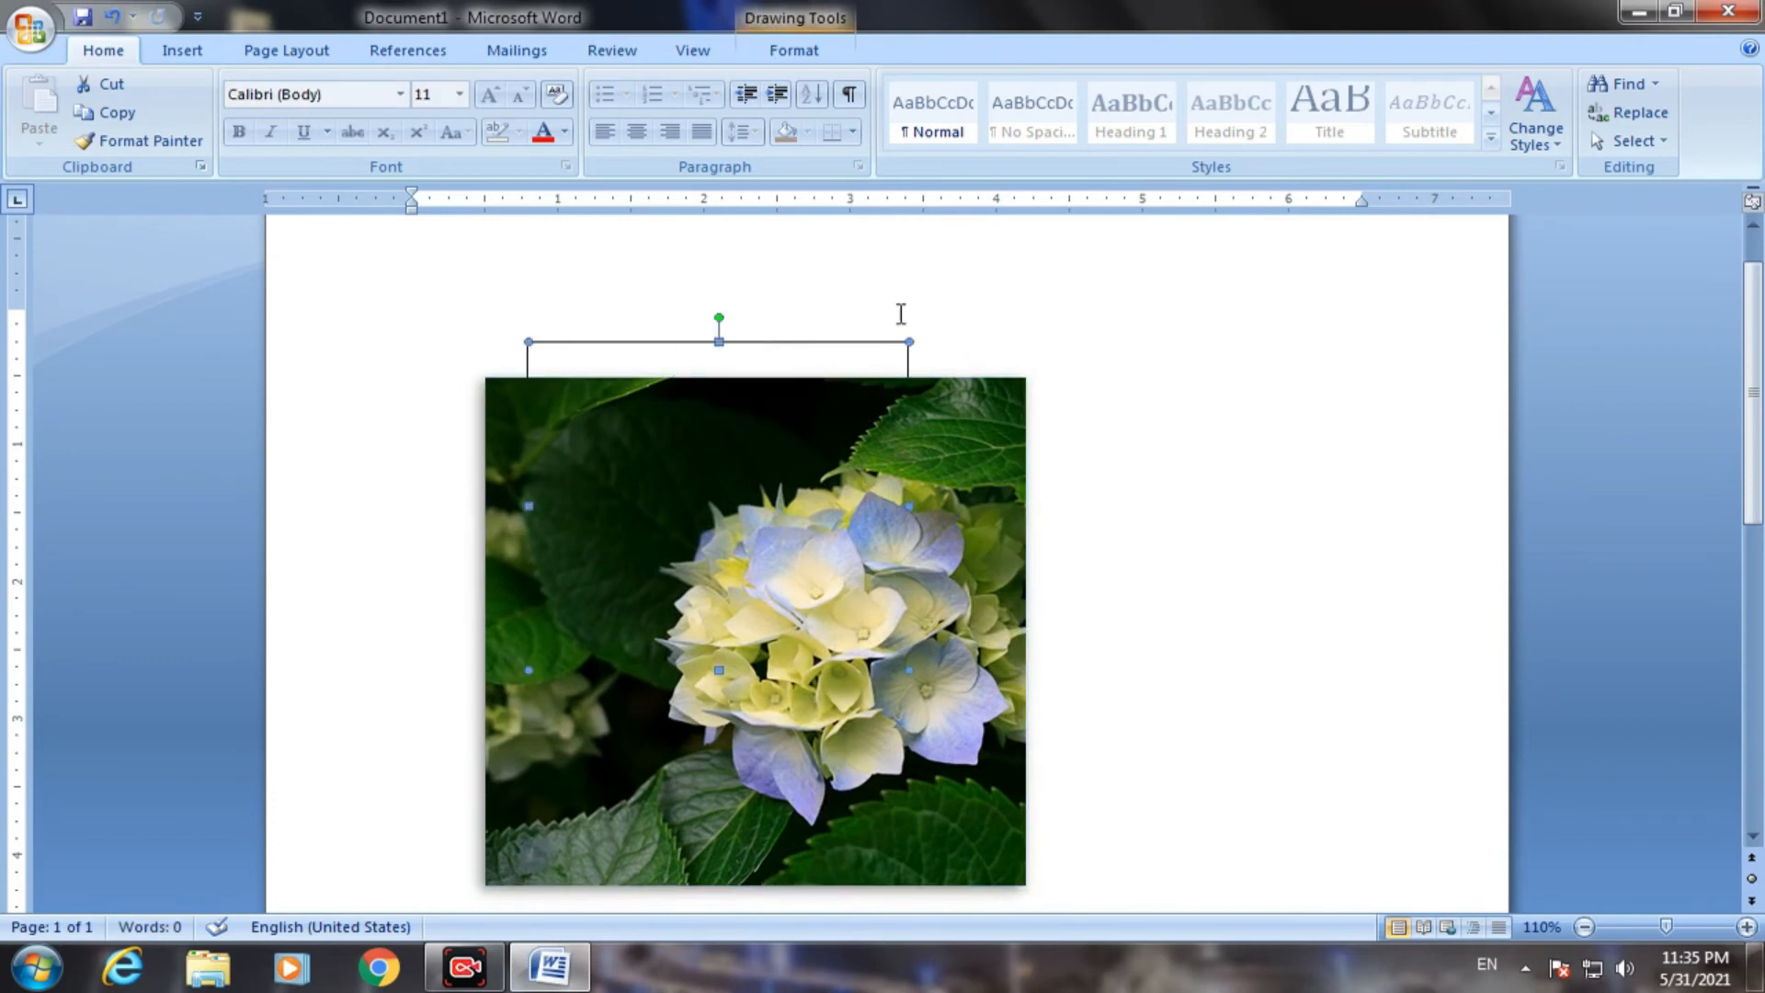
left_click(814, 50)
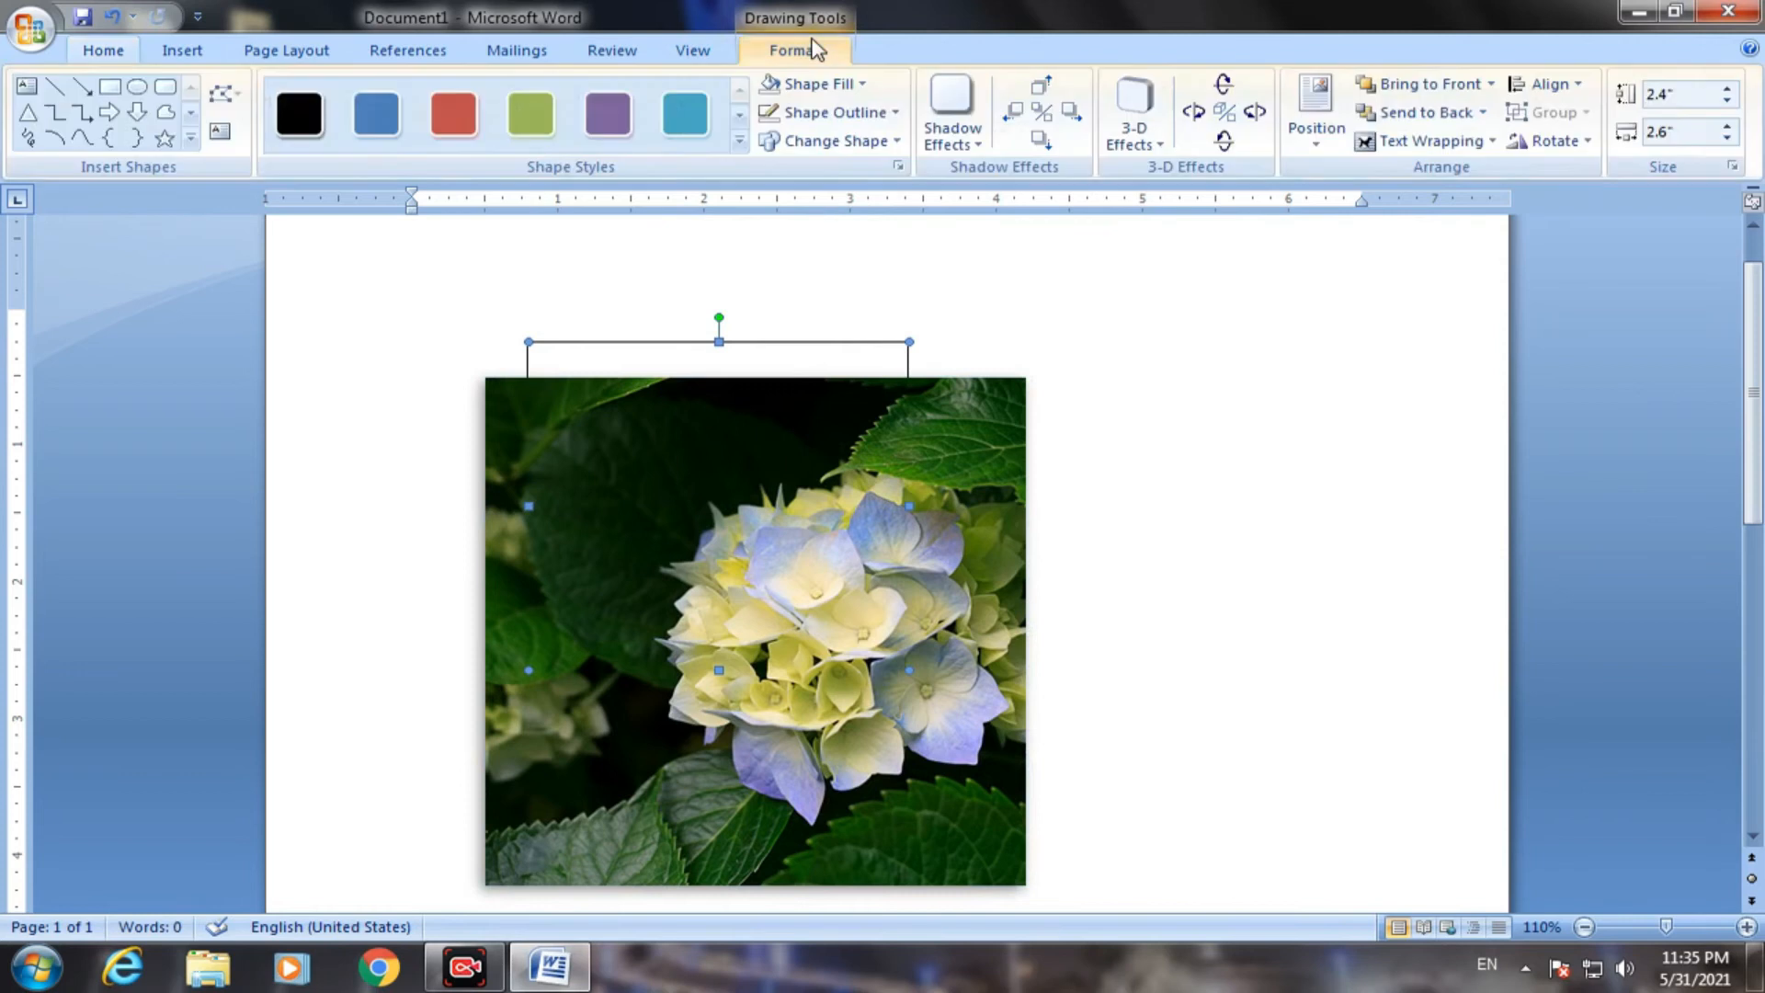
left_click(1421, 87)
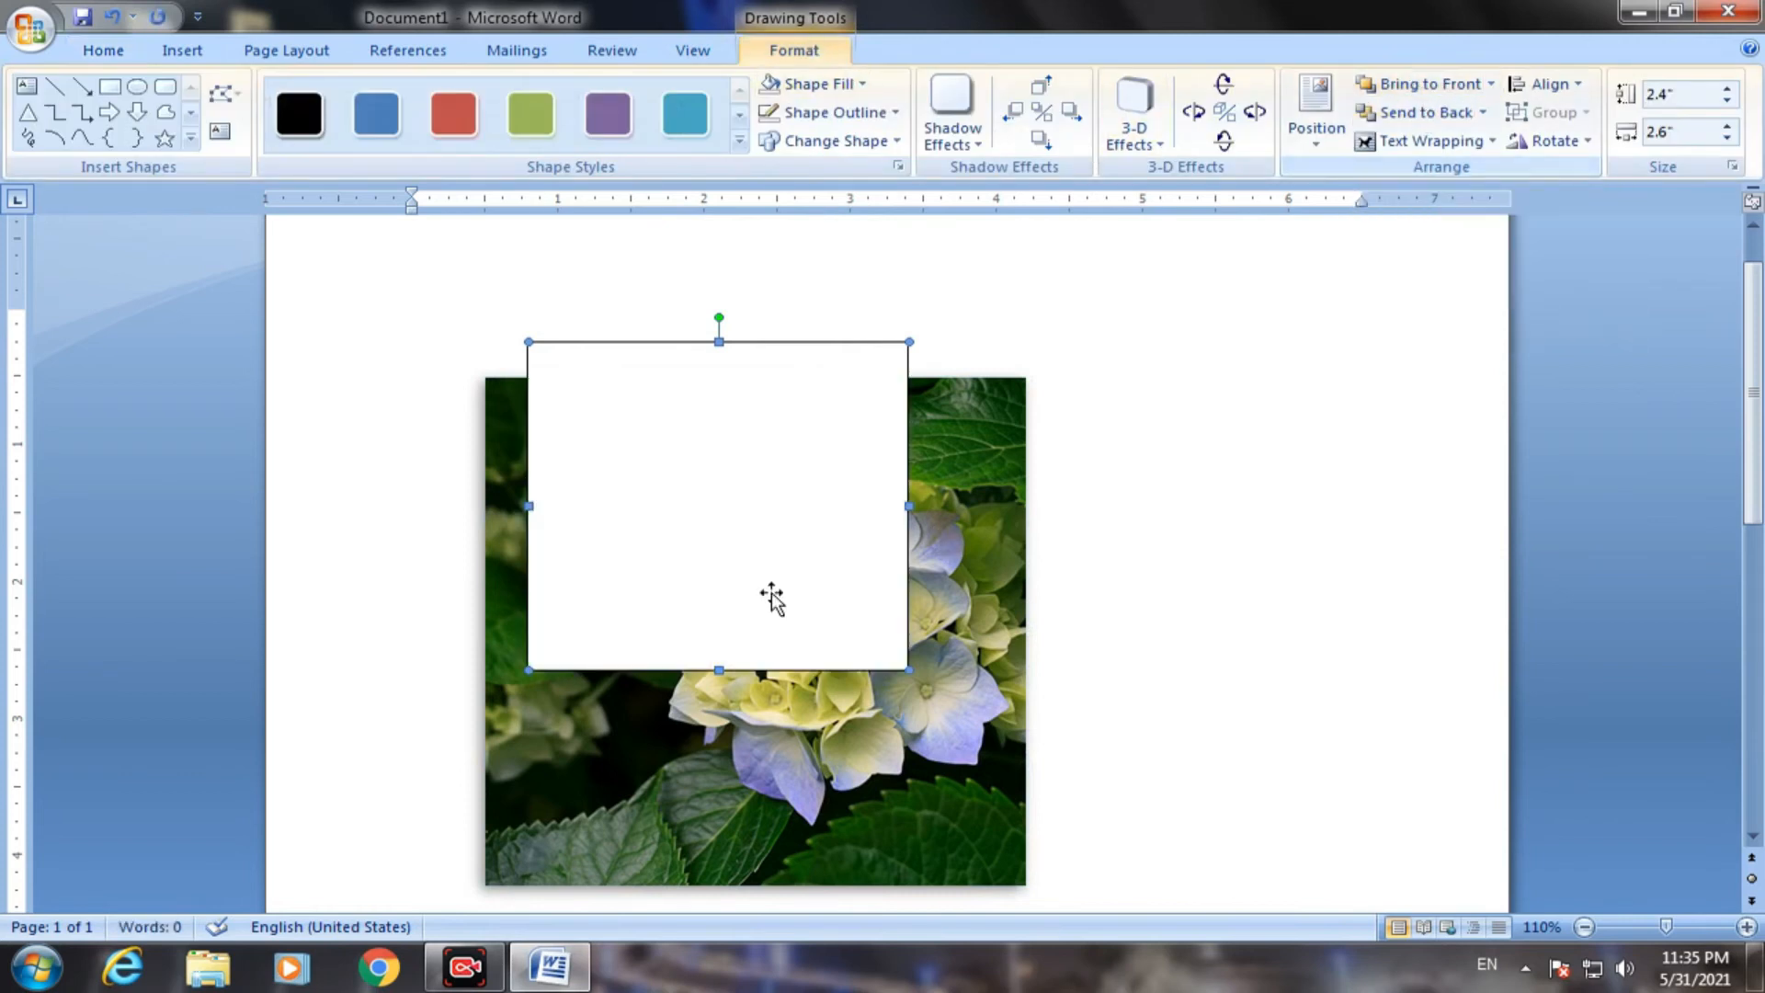
left_click_drag(686, 548, 686, 580)
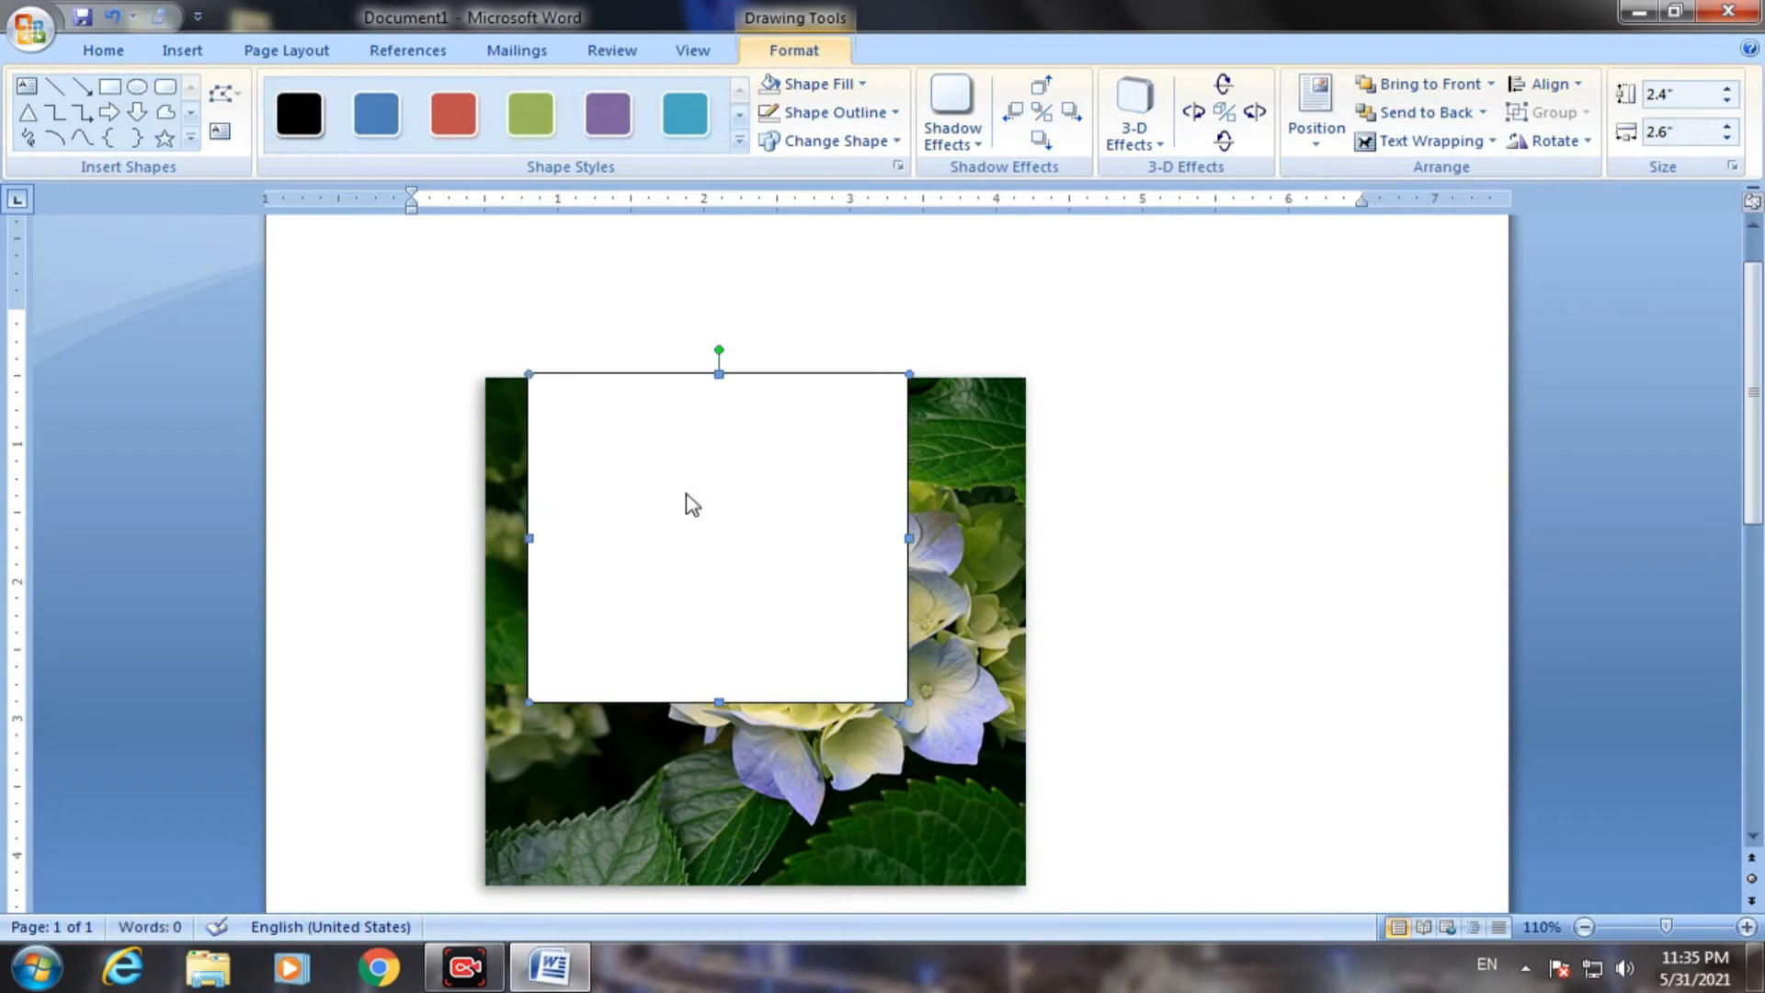
Add text to the rectangle, with "Ghuohuhguouo", "Huyu", "H", "G" and "h" on separate lines
right_click(689, 493)
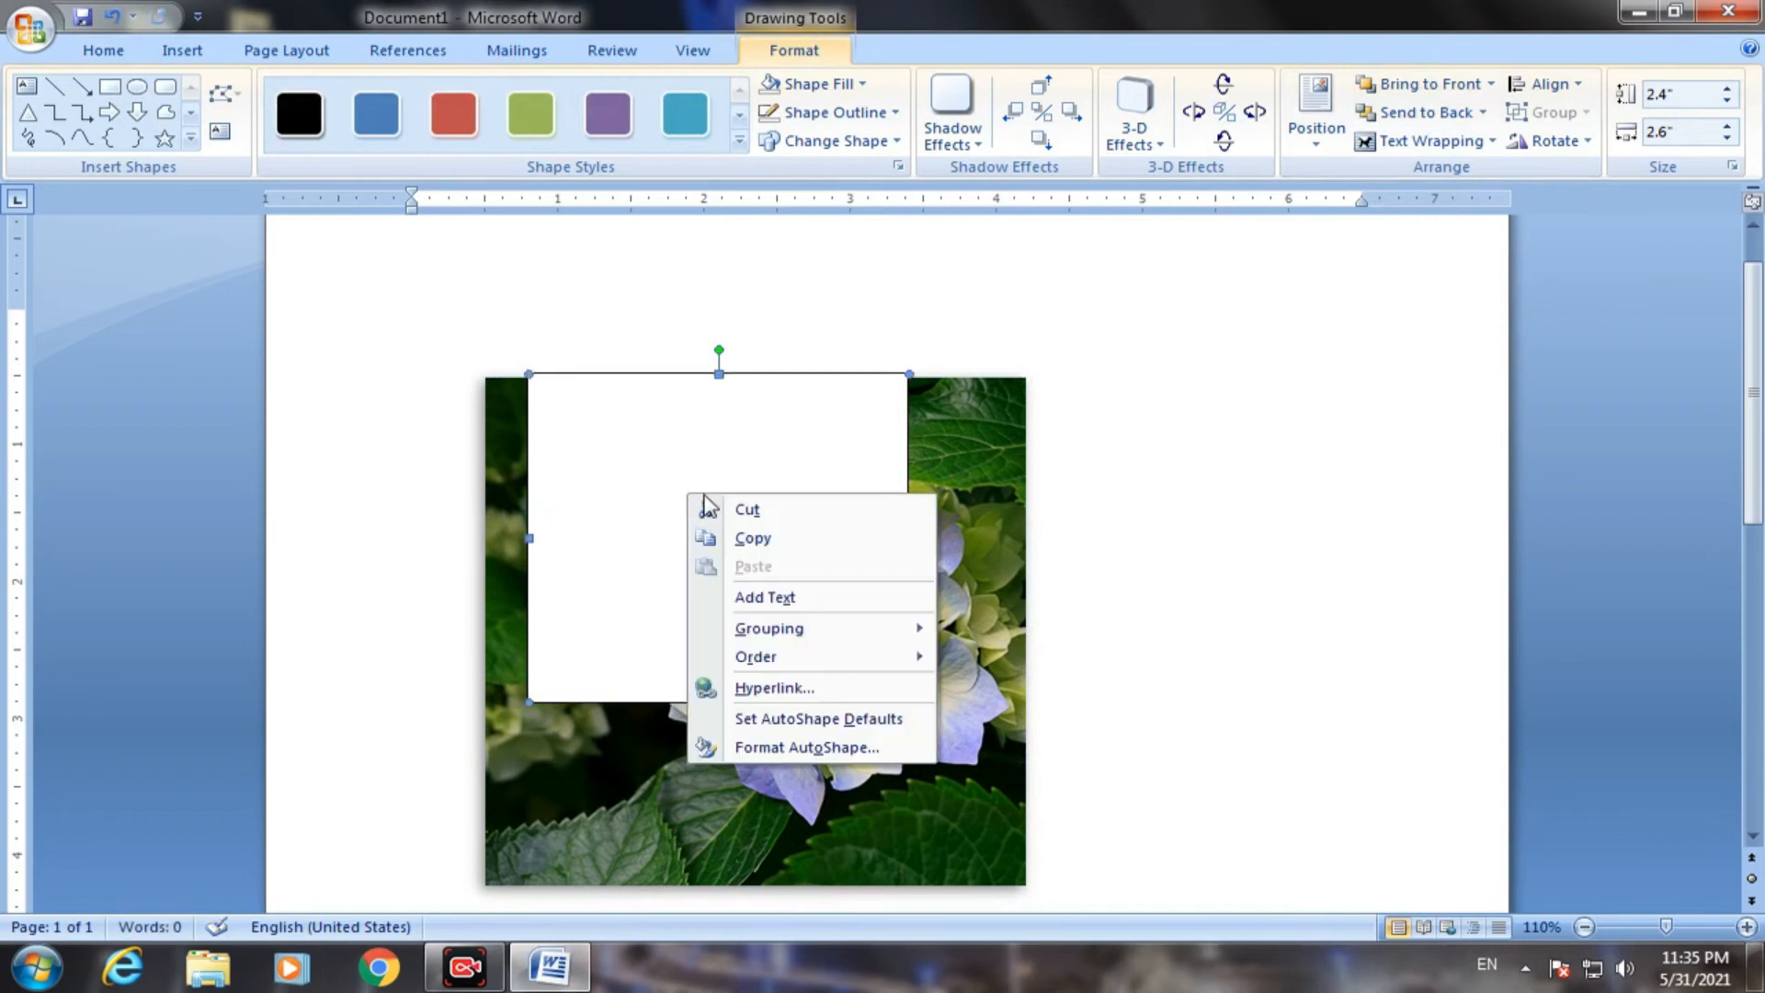
left_click(777, 600)
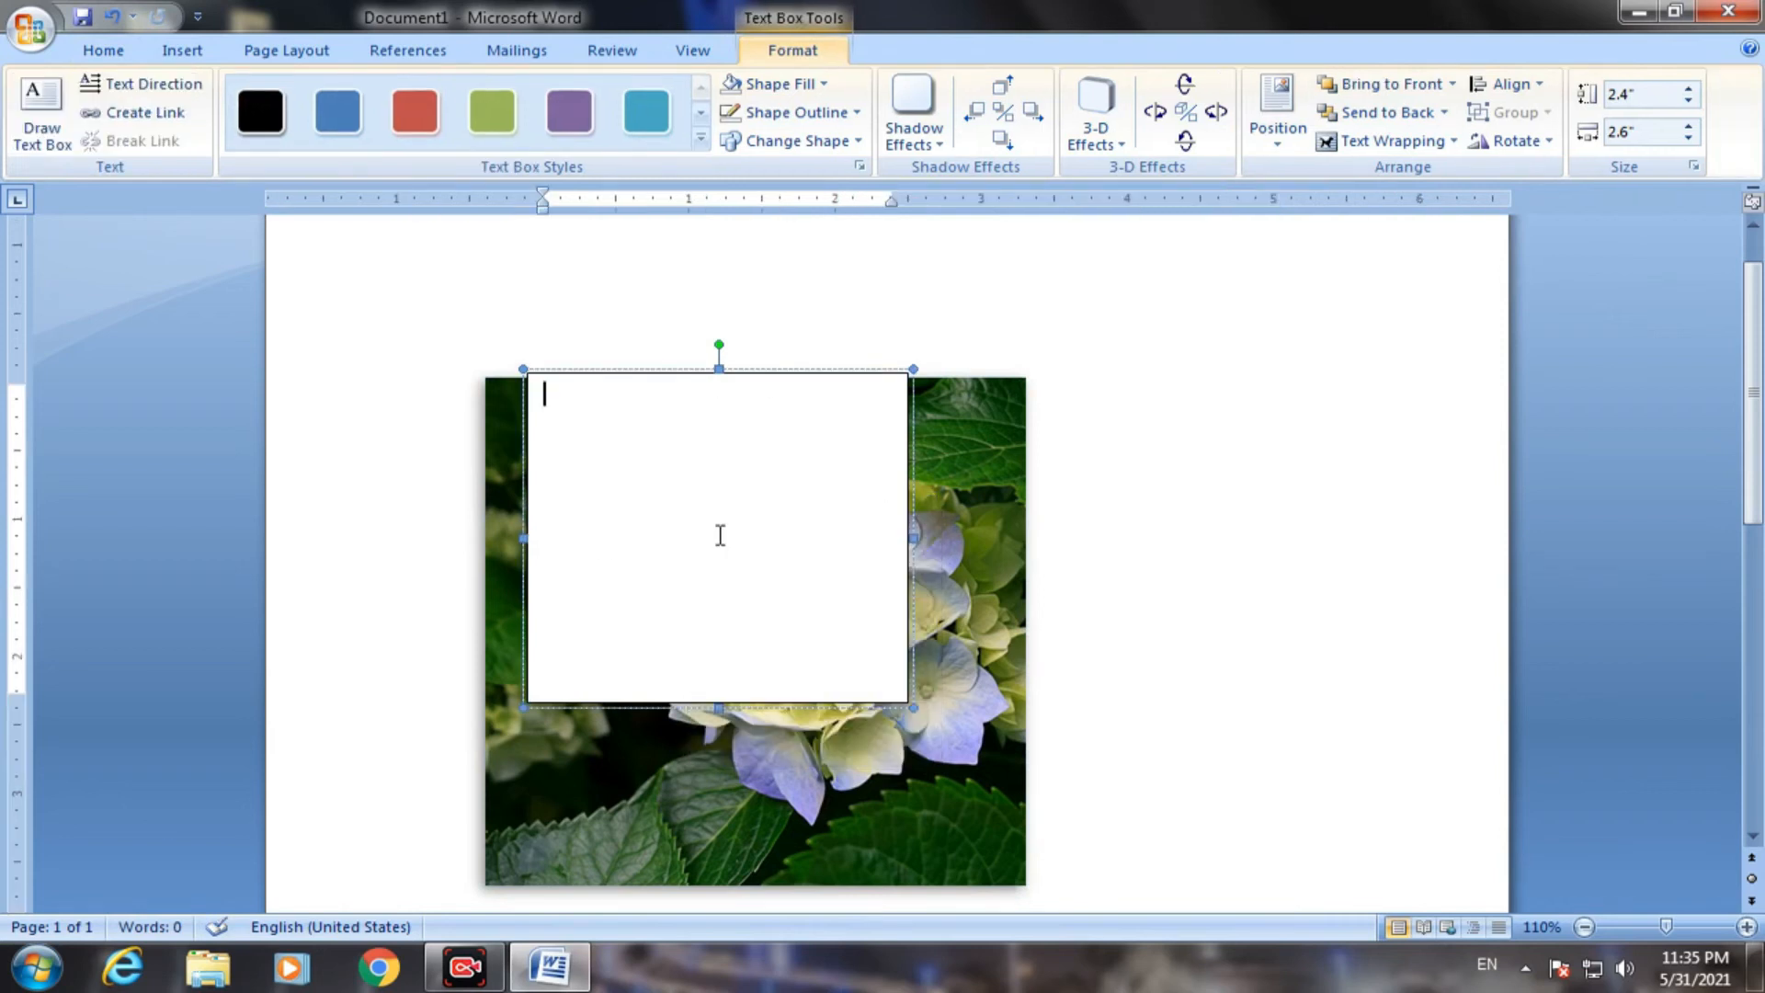
type("ghuohuhguouo")
key("Return")
type("huyu")
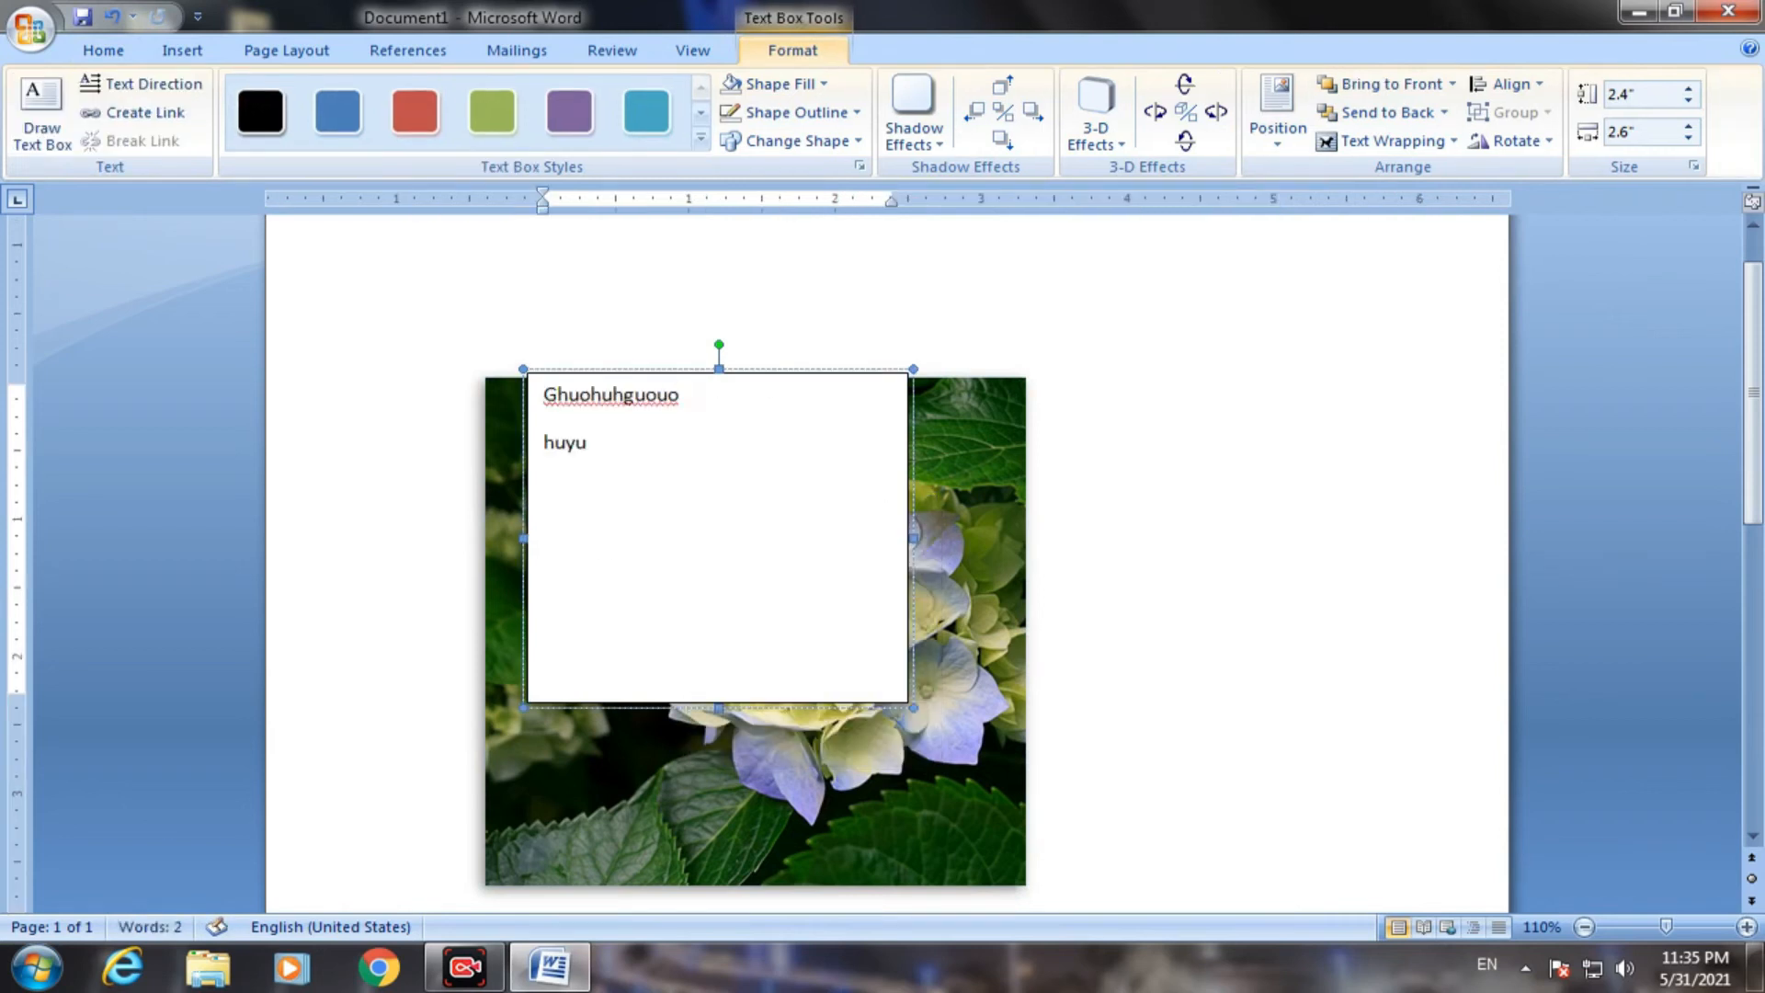
key("Return")
type("h")
key("Return")
type("g")
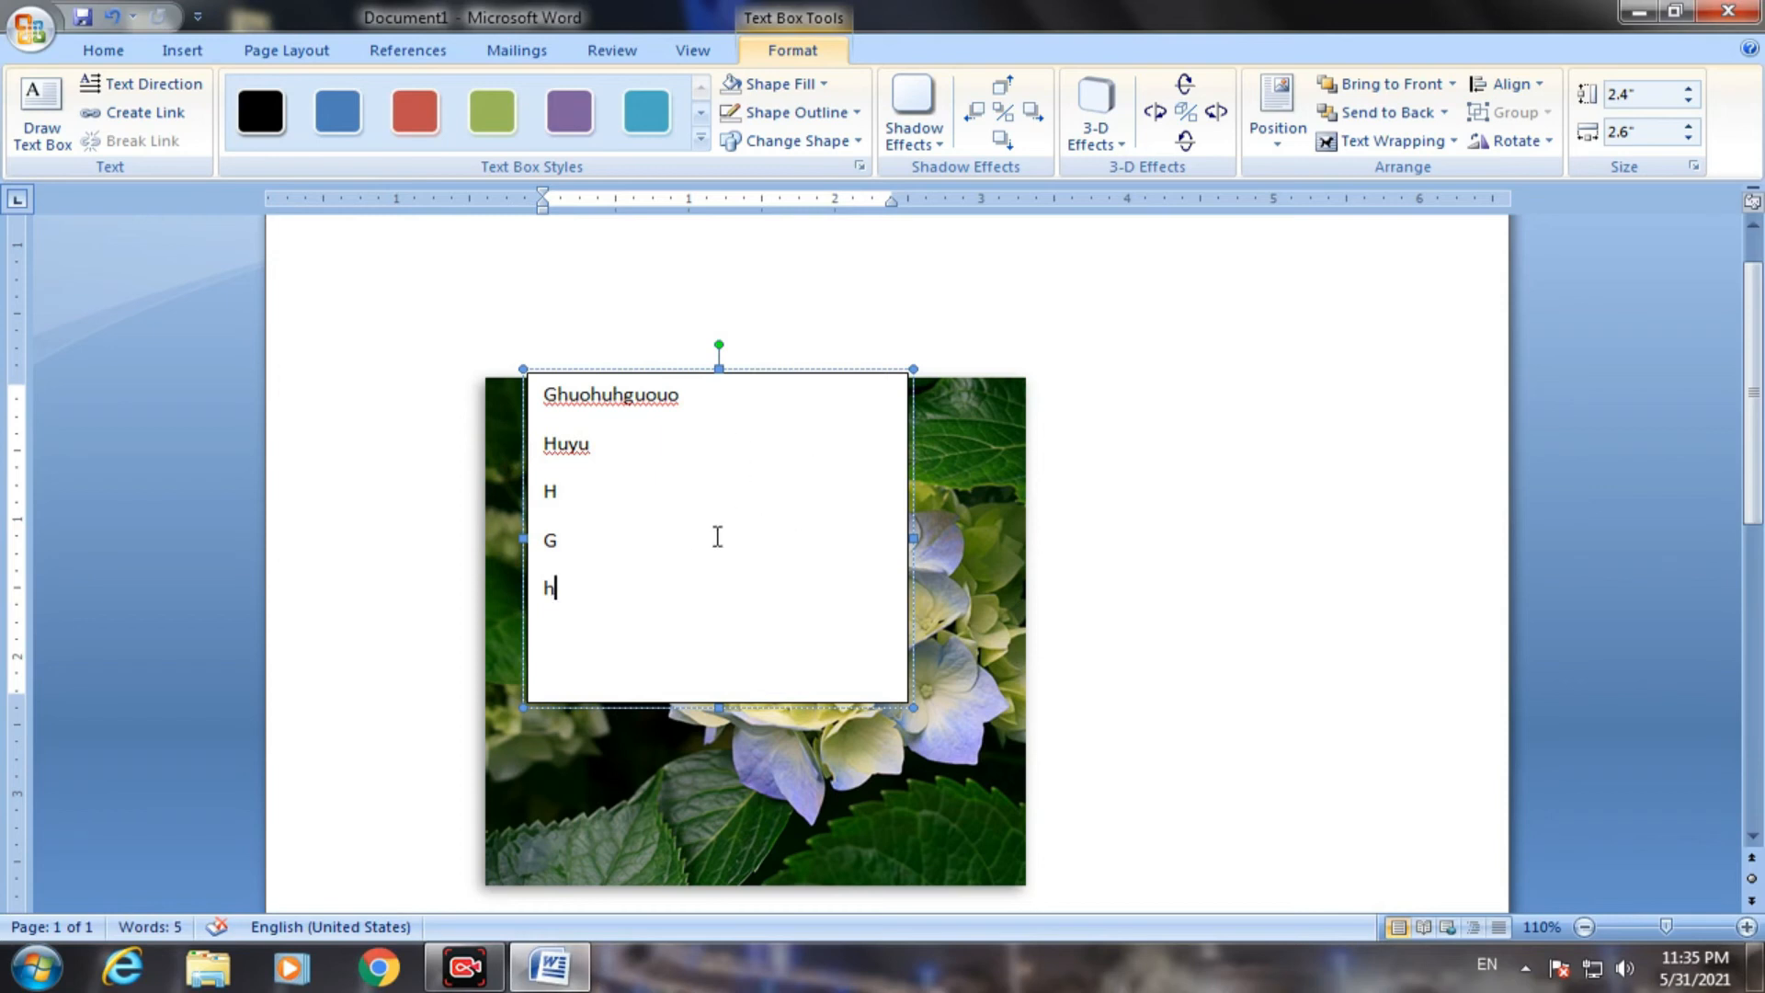
Set the text box's shape fill to No Fill
left_click(770, 88)
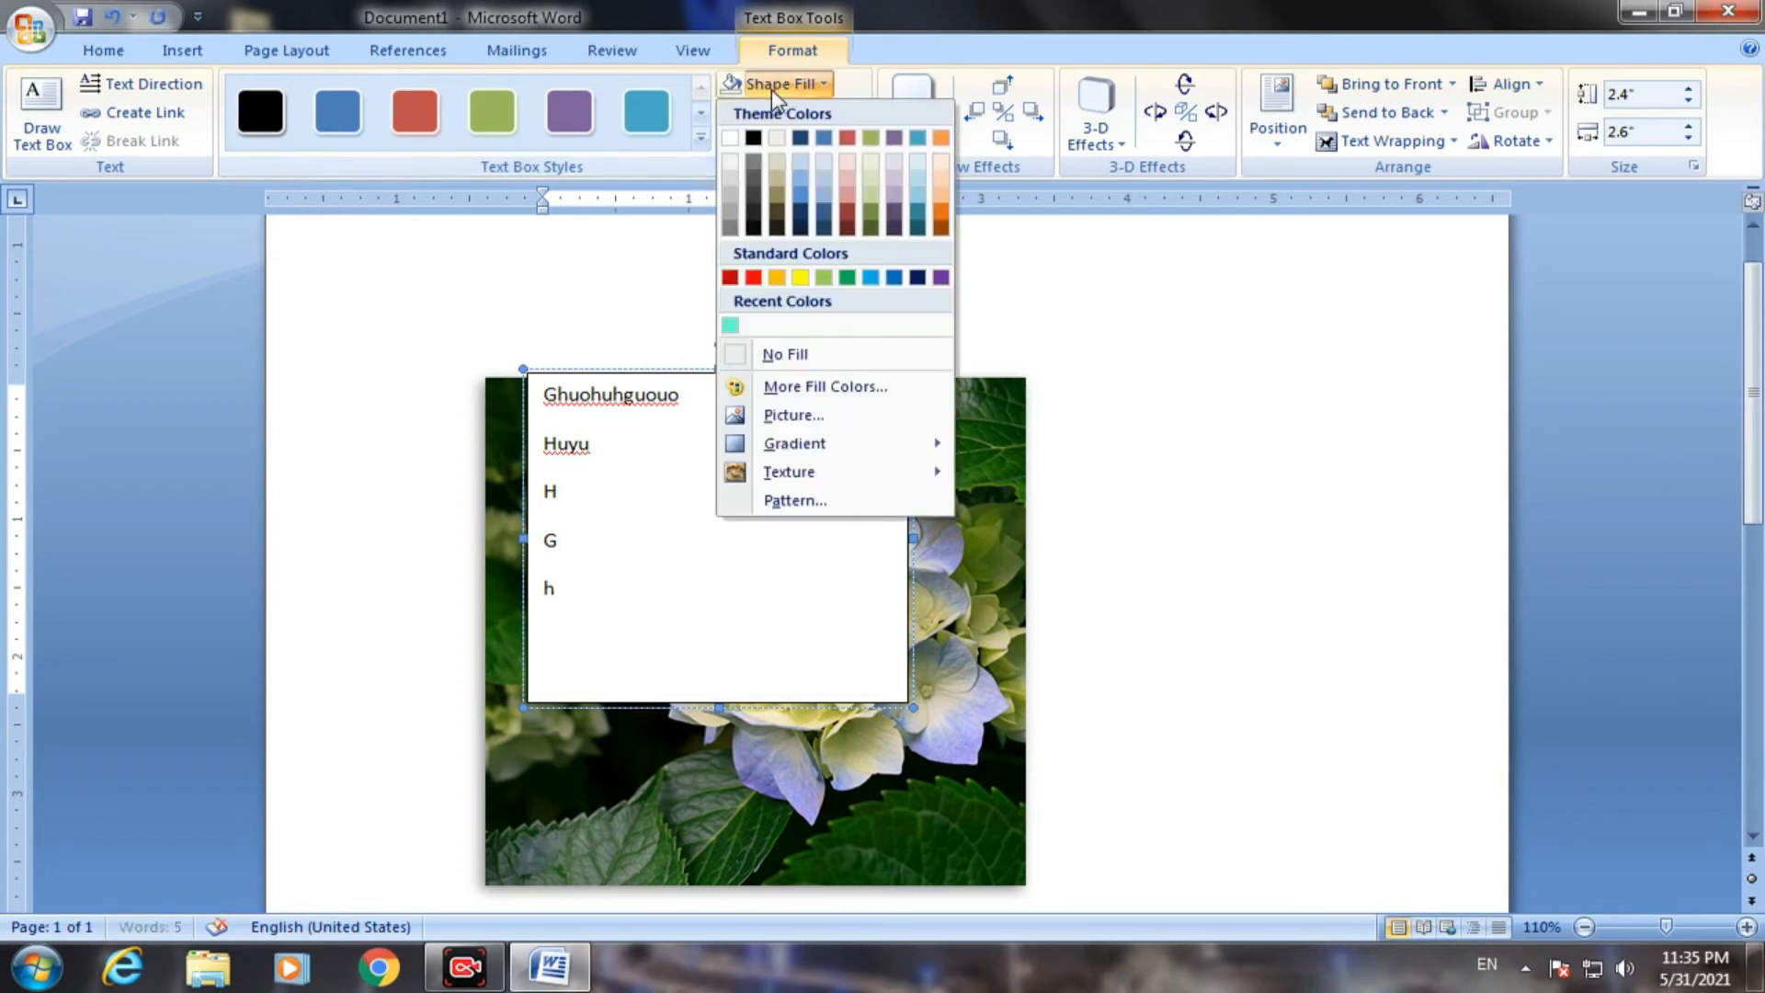
left_click(802, 358)
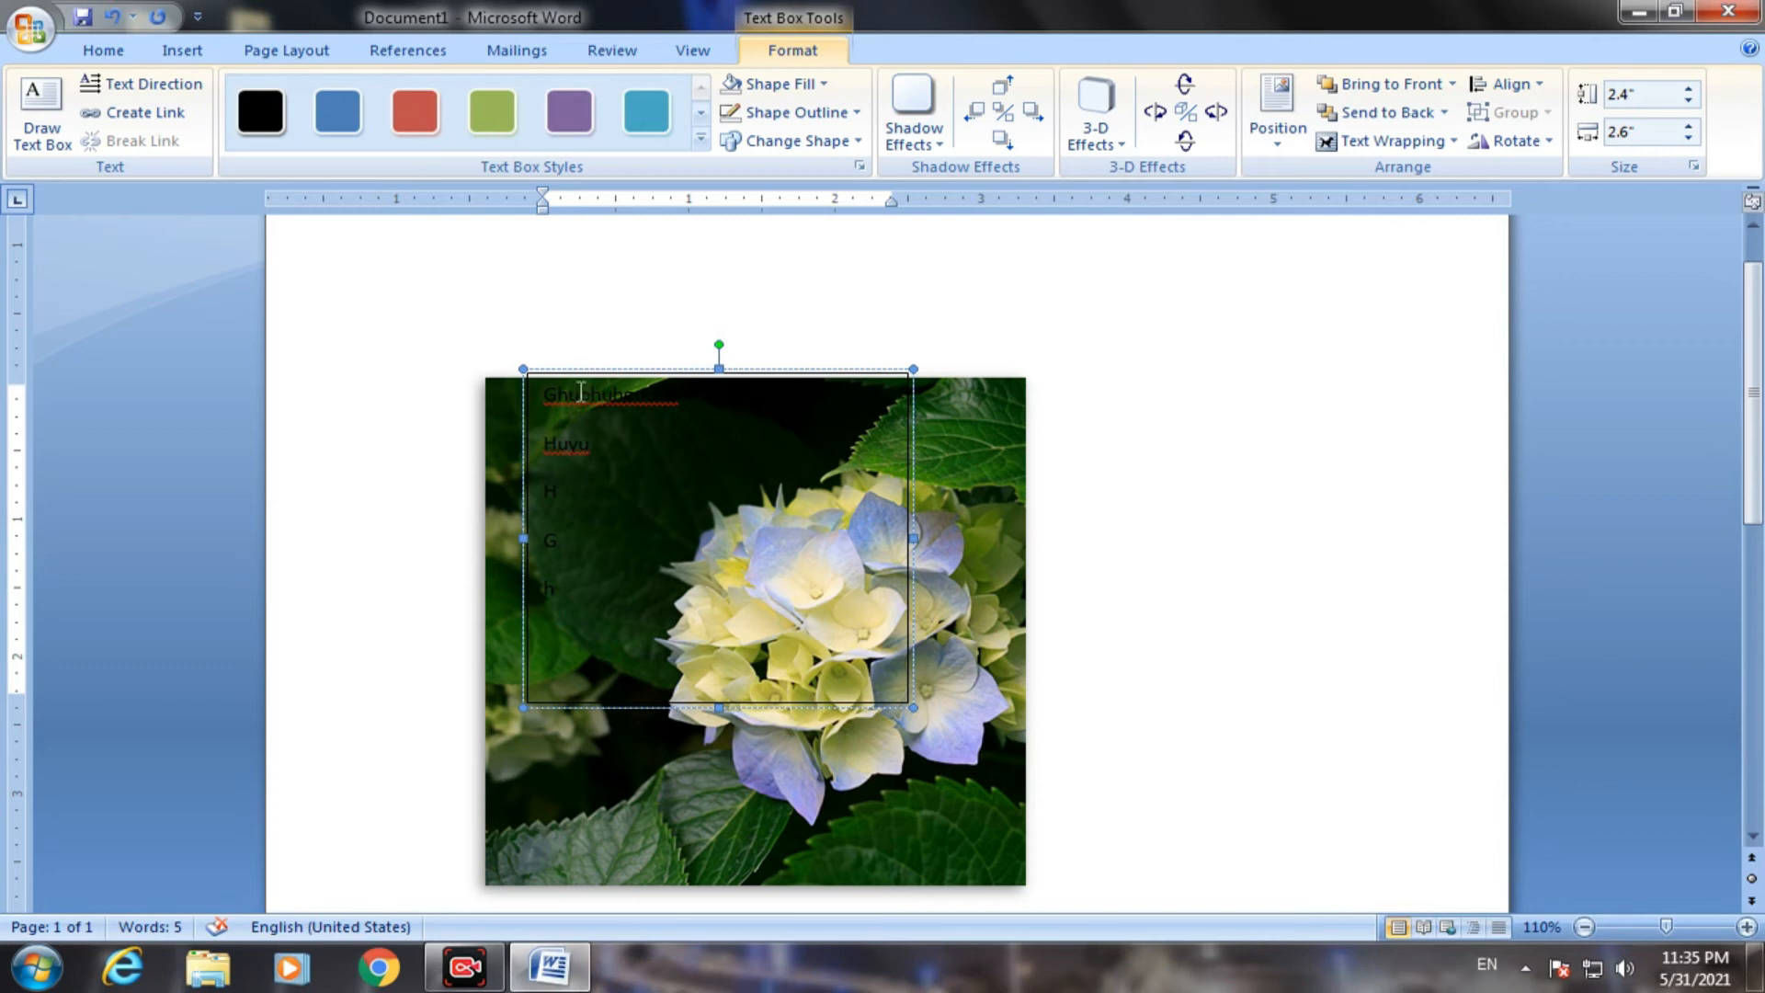
Change the font color of all the text in the text box to the standard red
left_click(589, 590)
left_click_drag(589, 598, 722, 367)
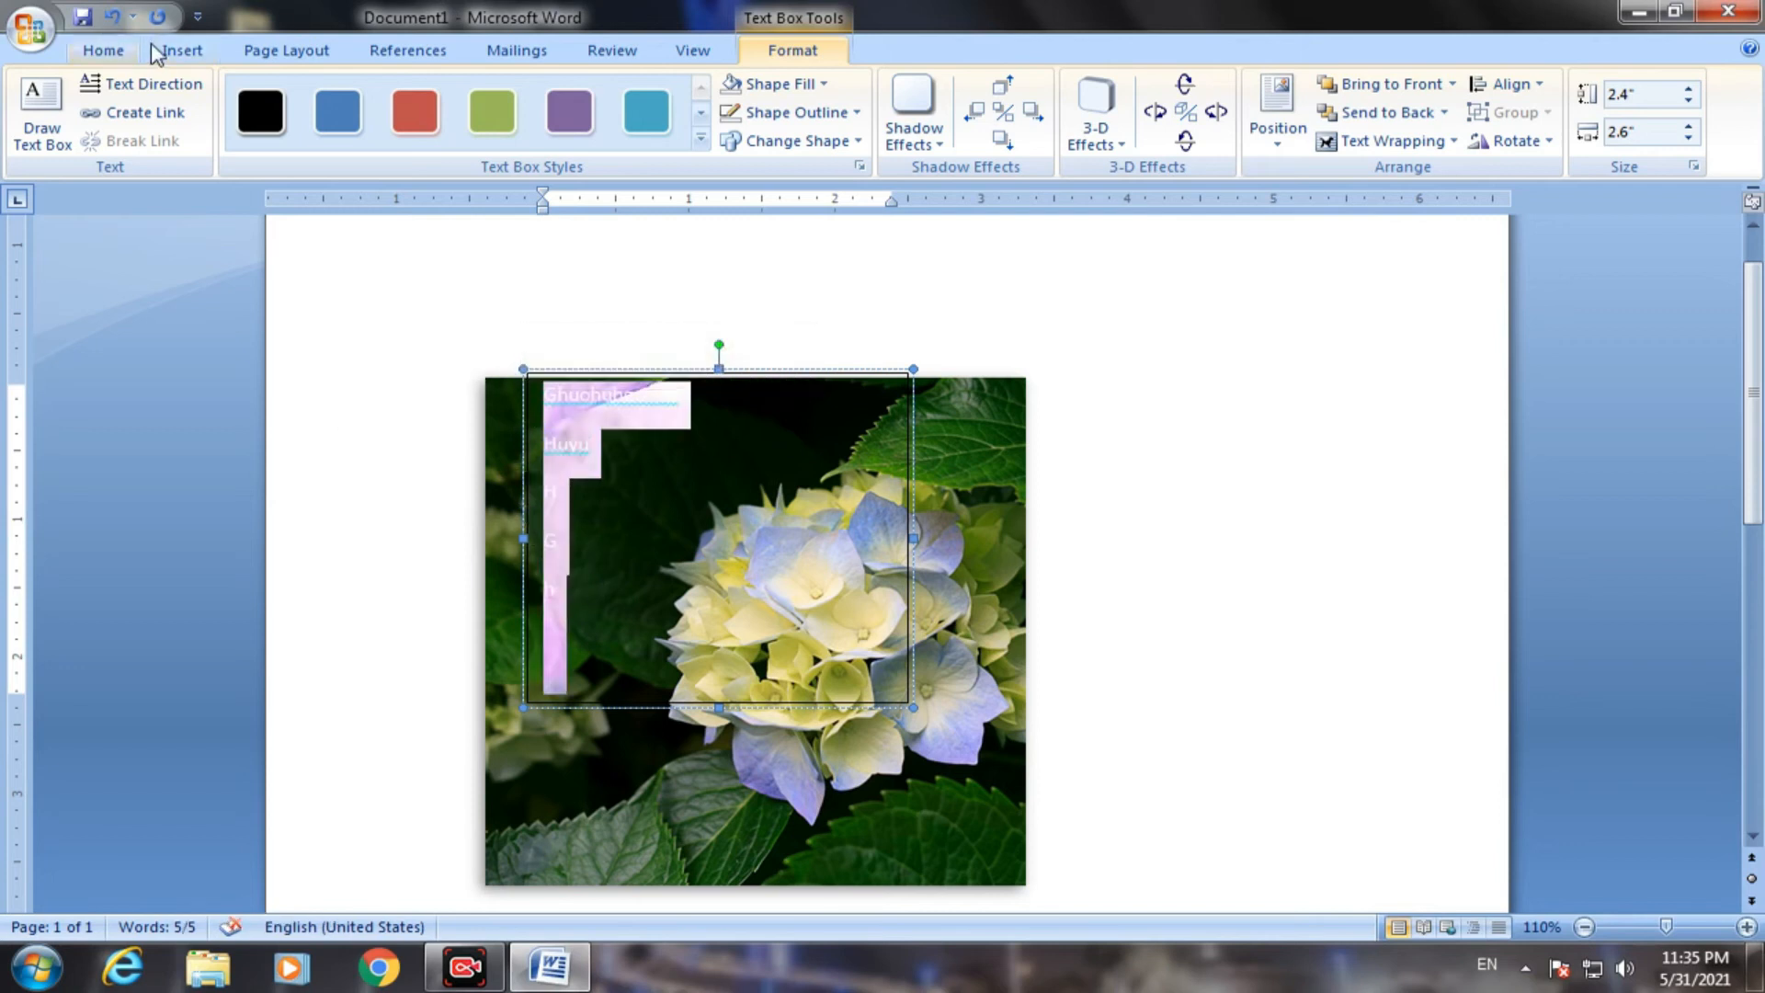
left_click(118, 52)
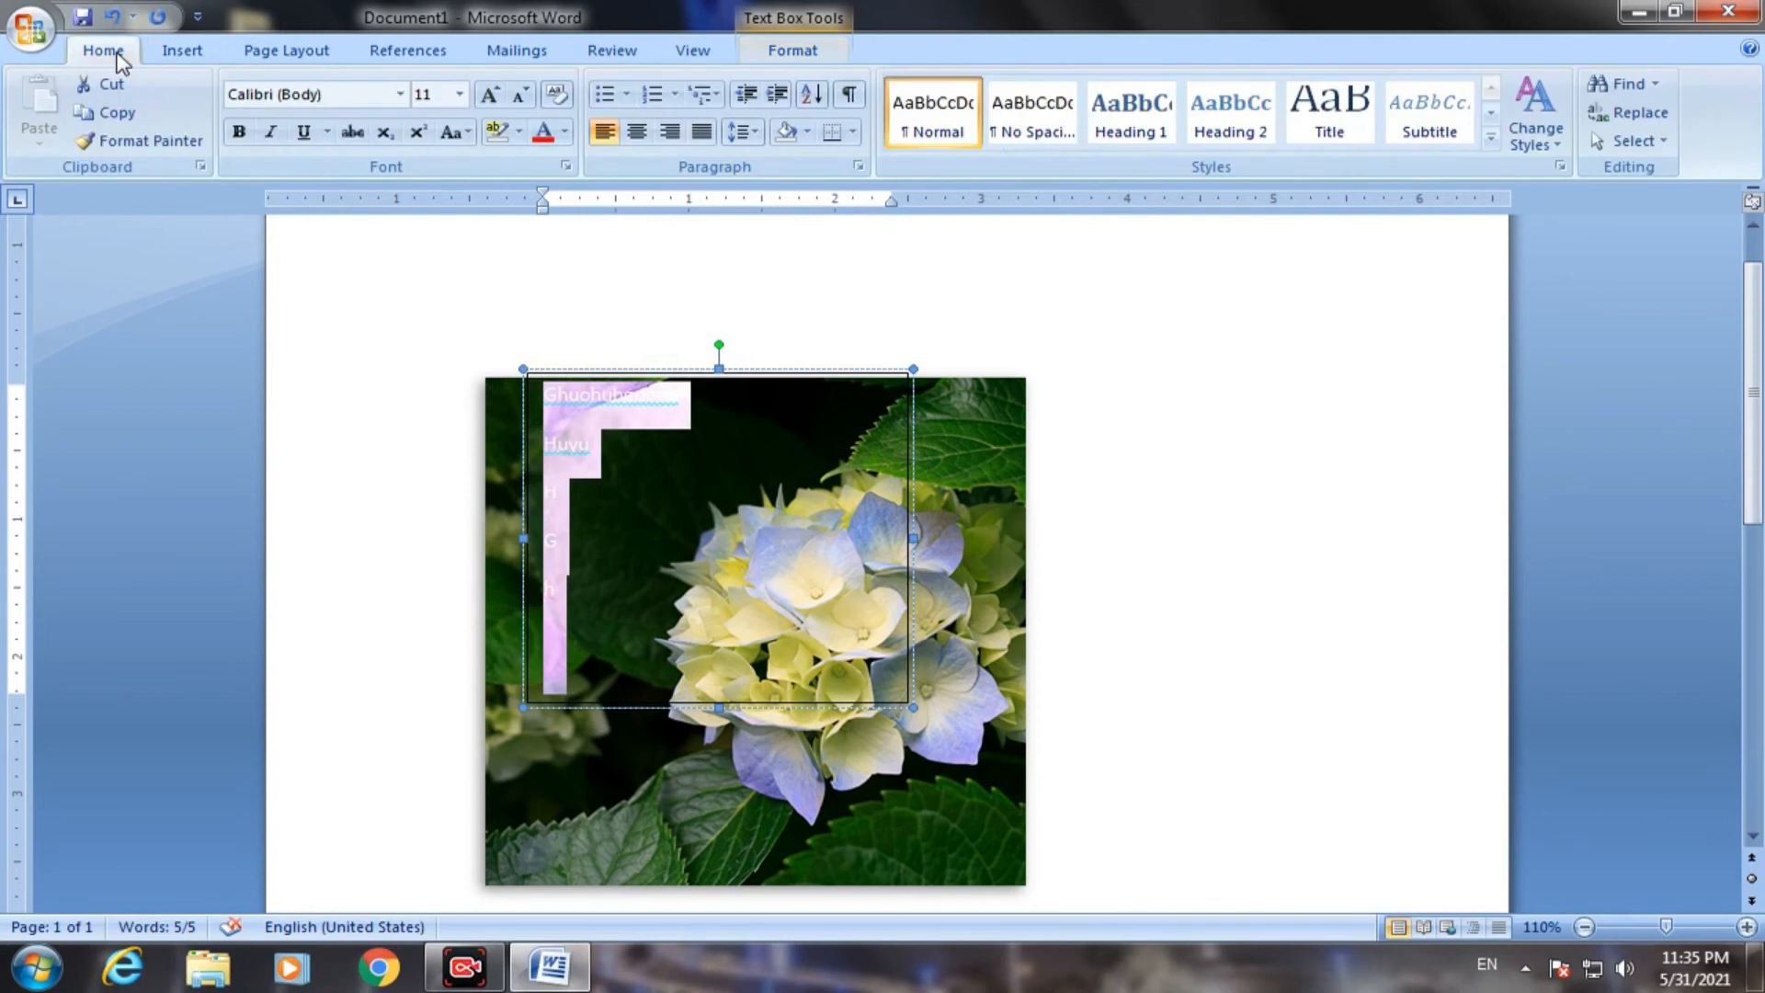
left_click(564, 133)
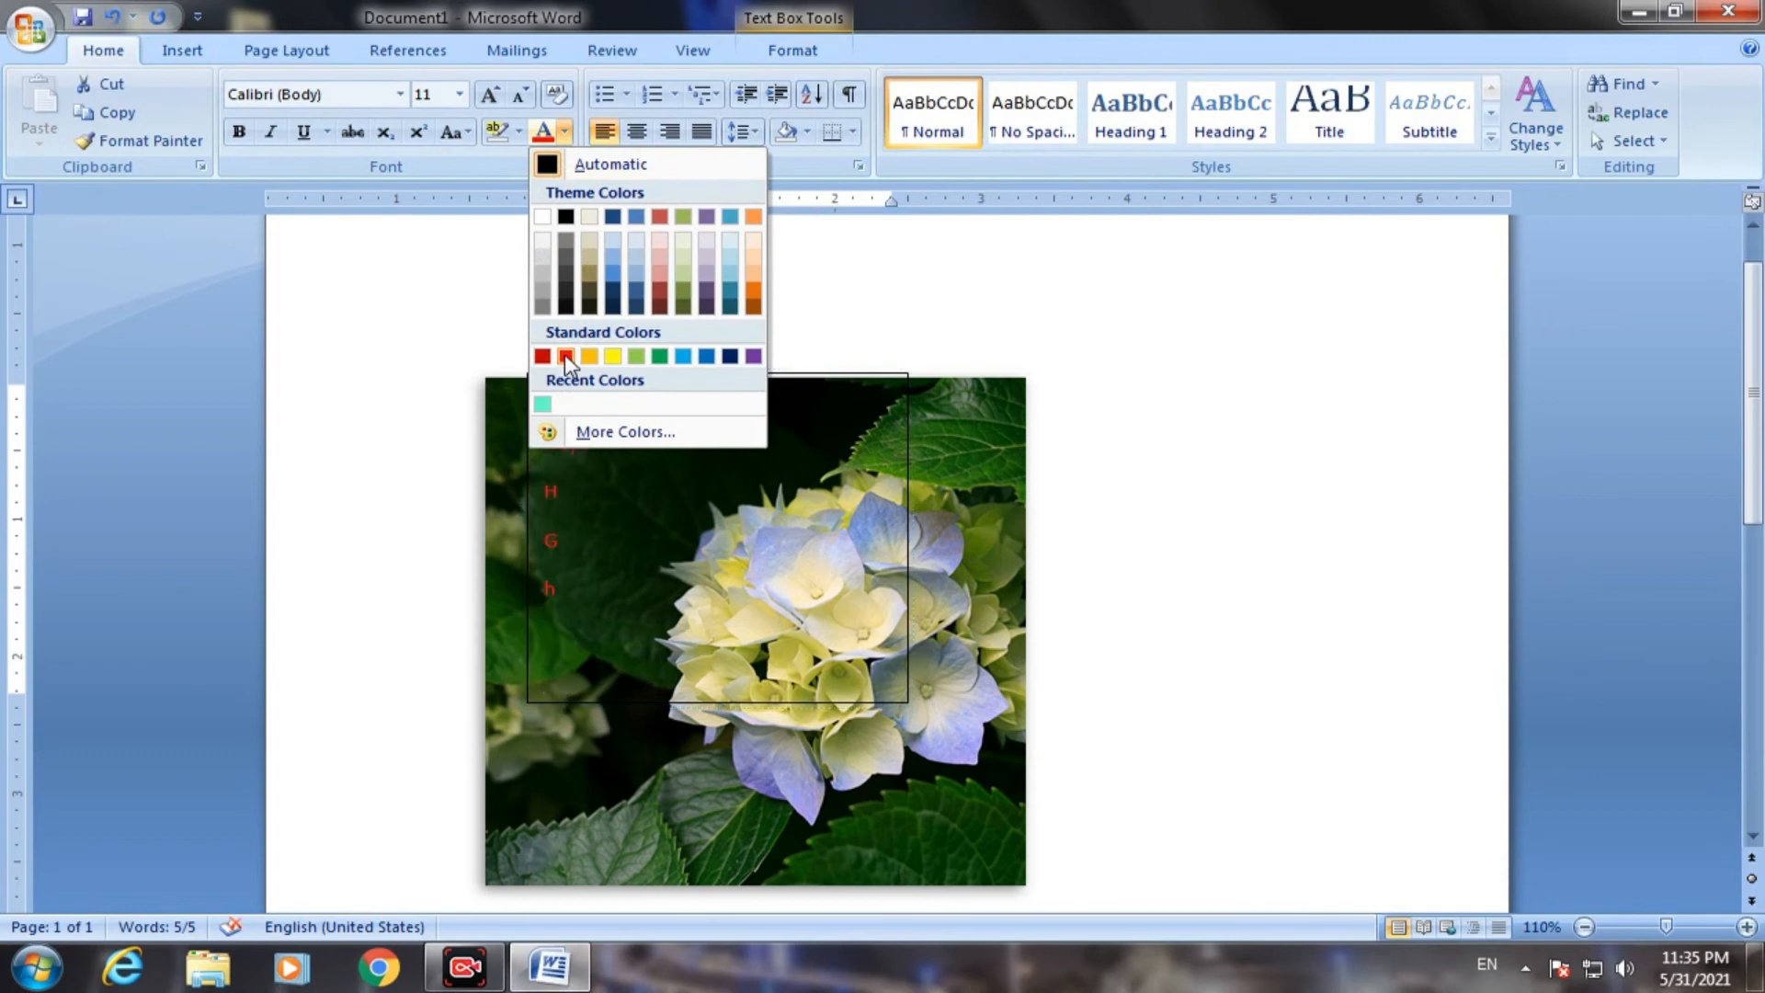
left_click(565, 355)
left_click(643, 453)
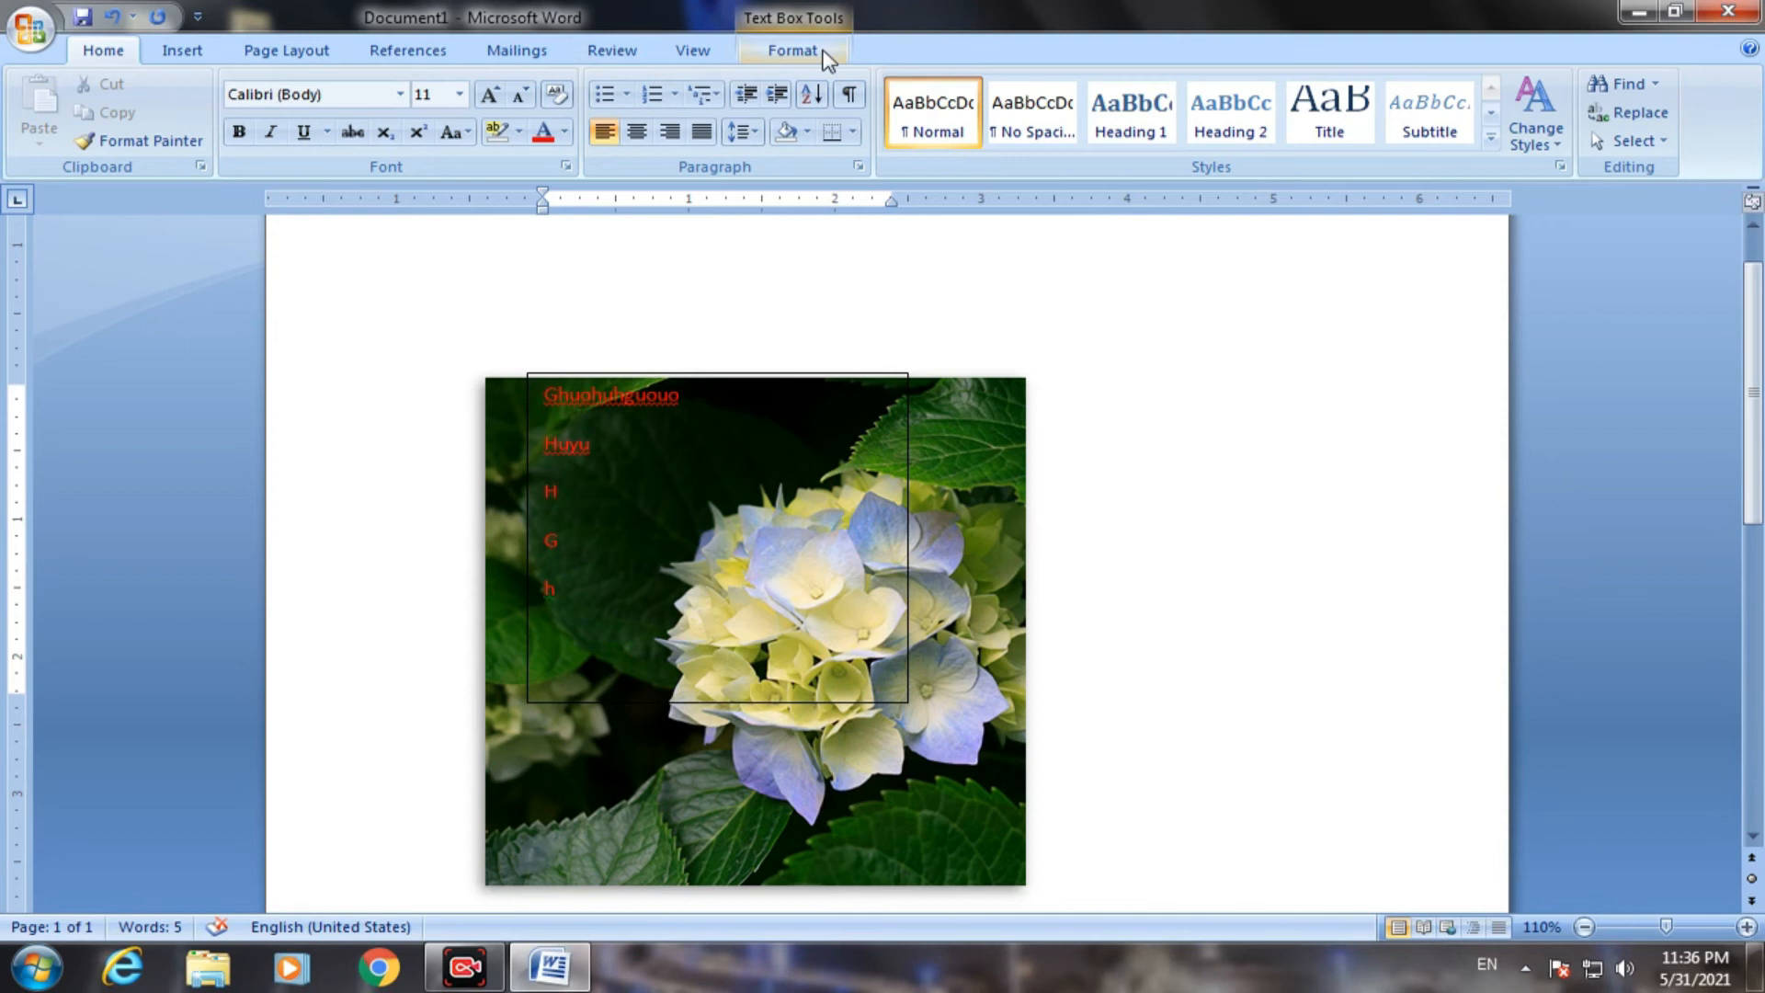
Remove the text box's border by setting its shape outline to No Outline
left_click(793, 50)
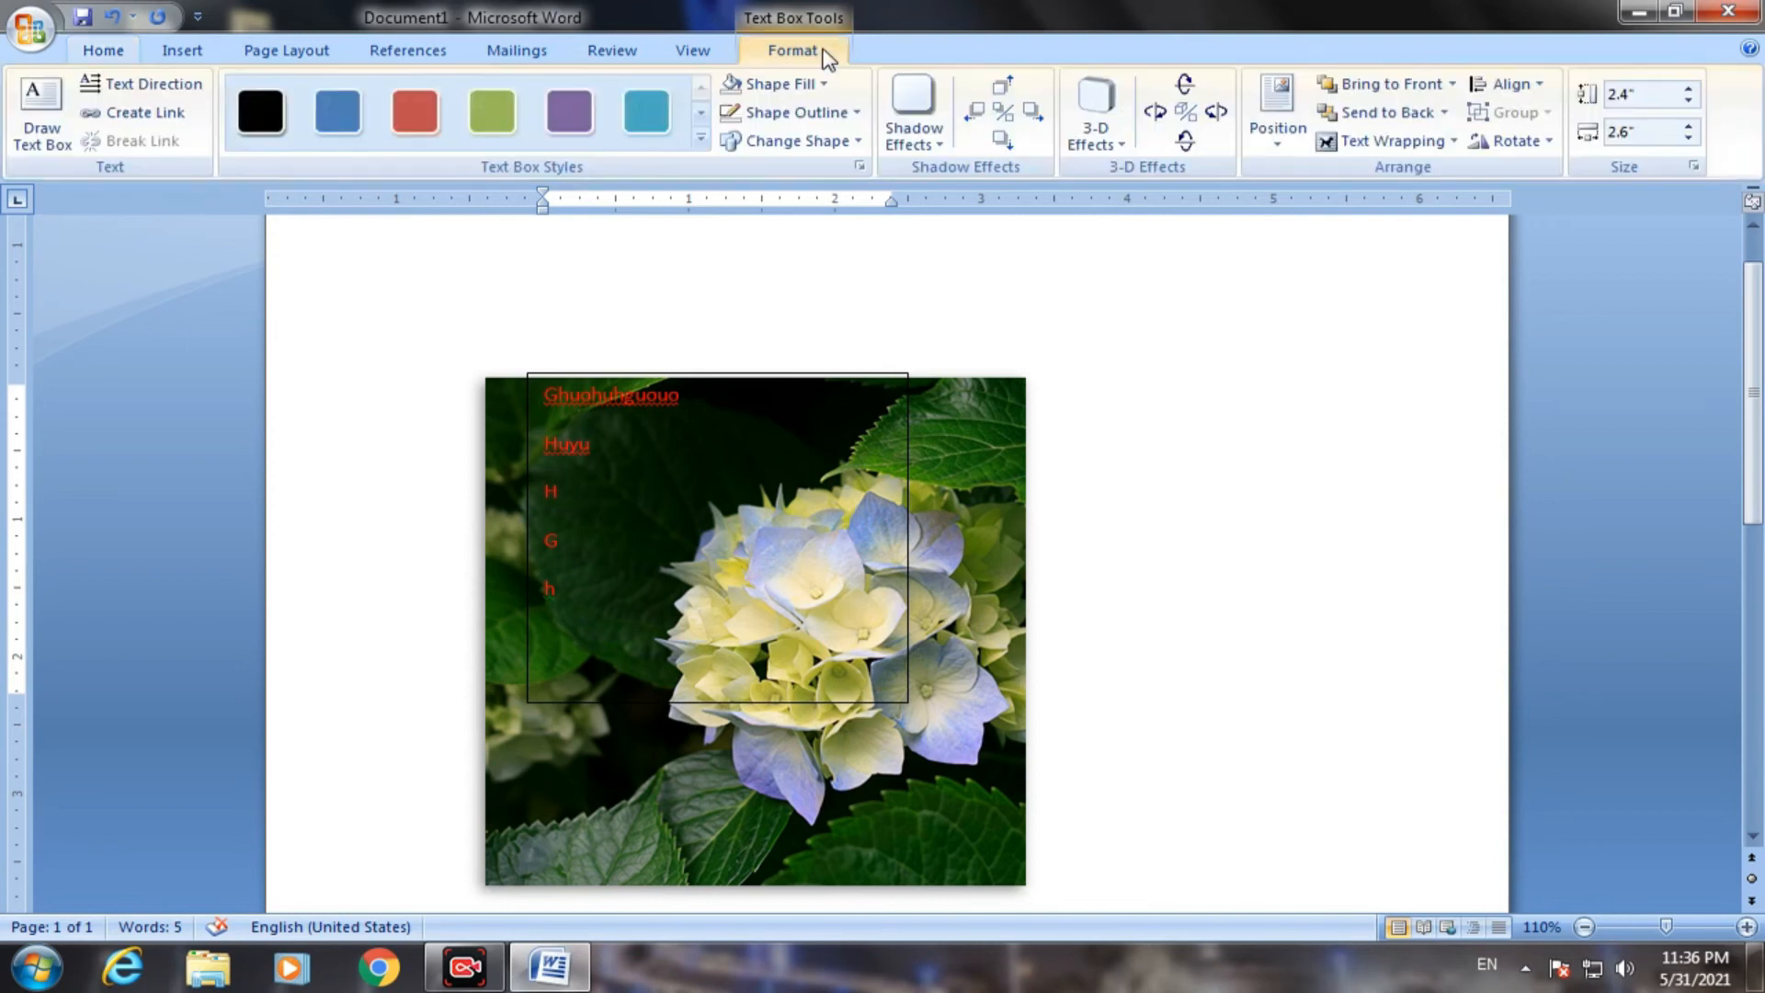
left_click(796, 111)
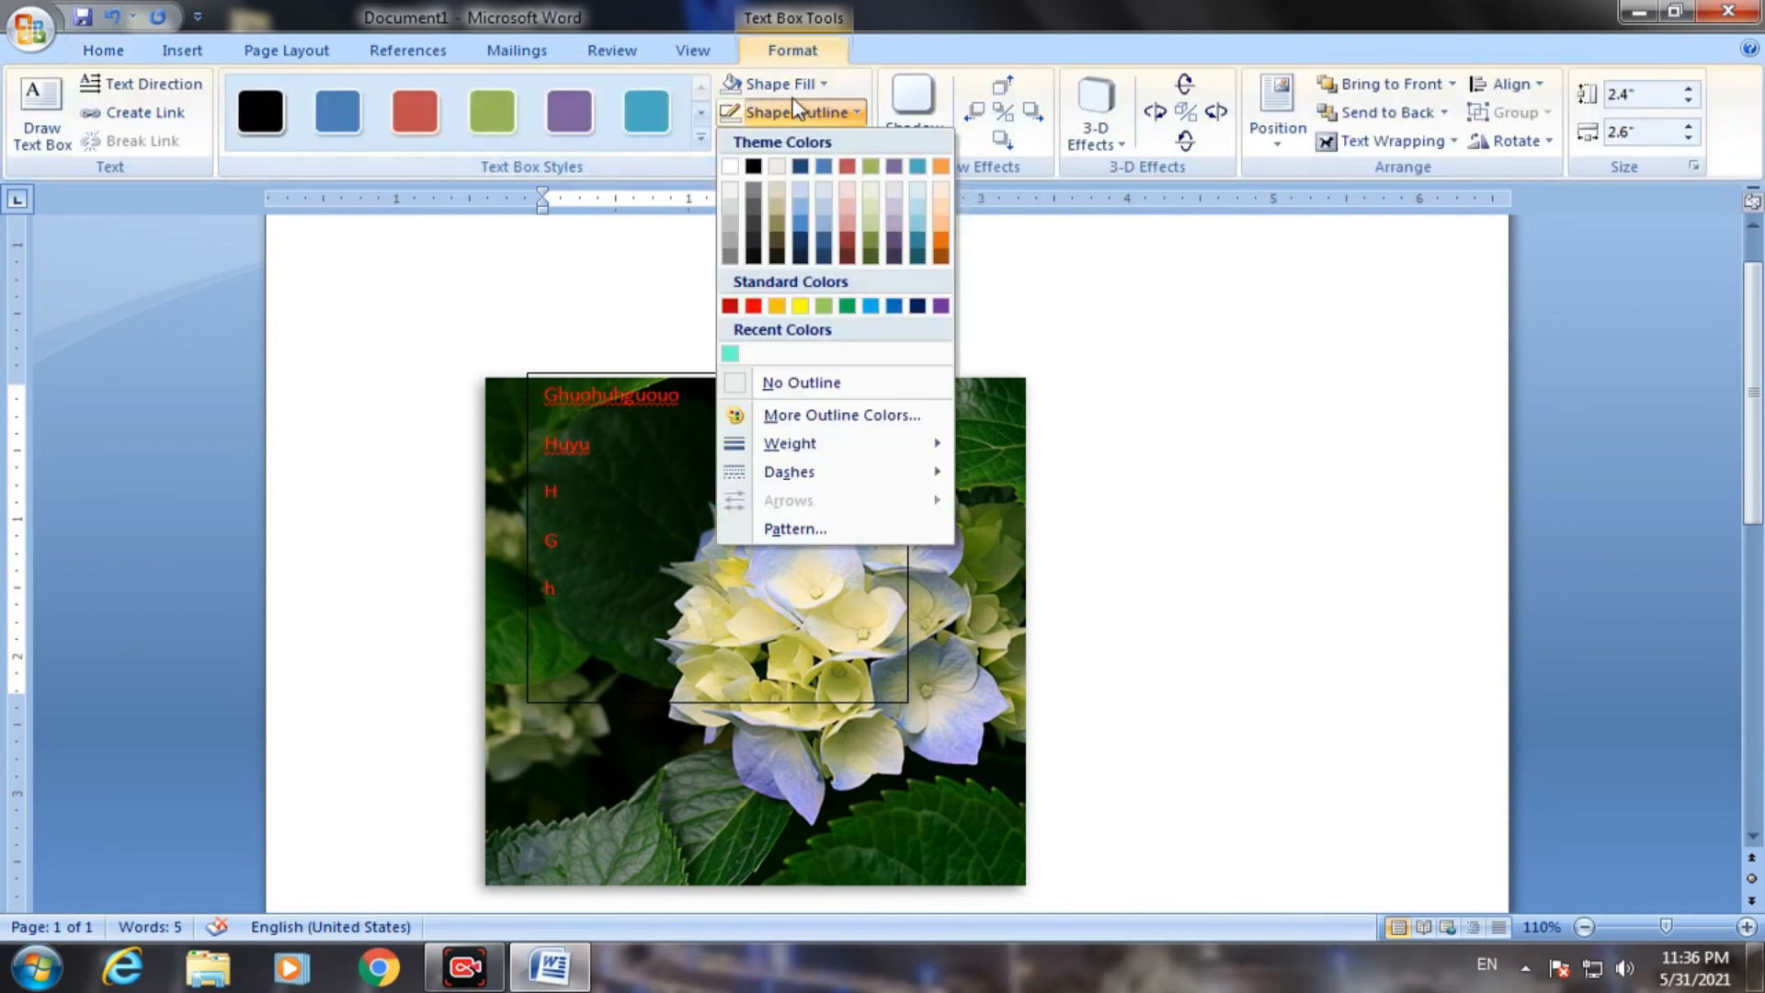
left_click(797, 384)
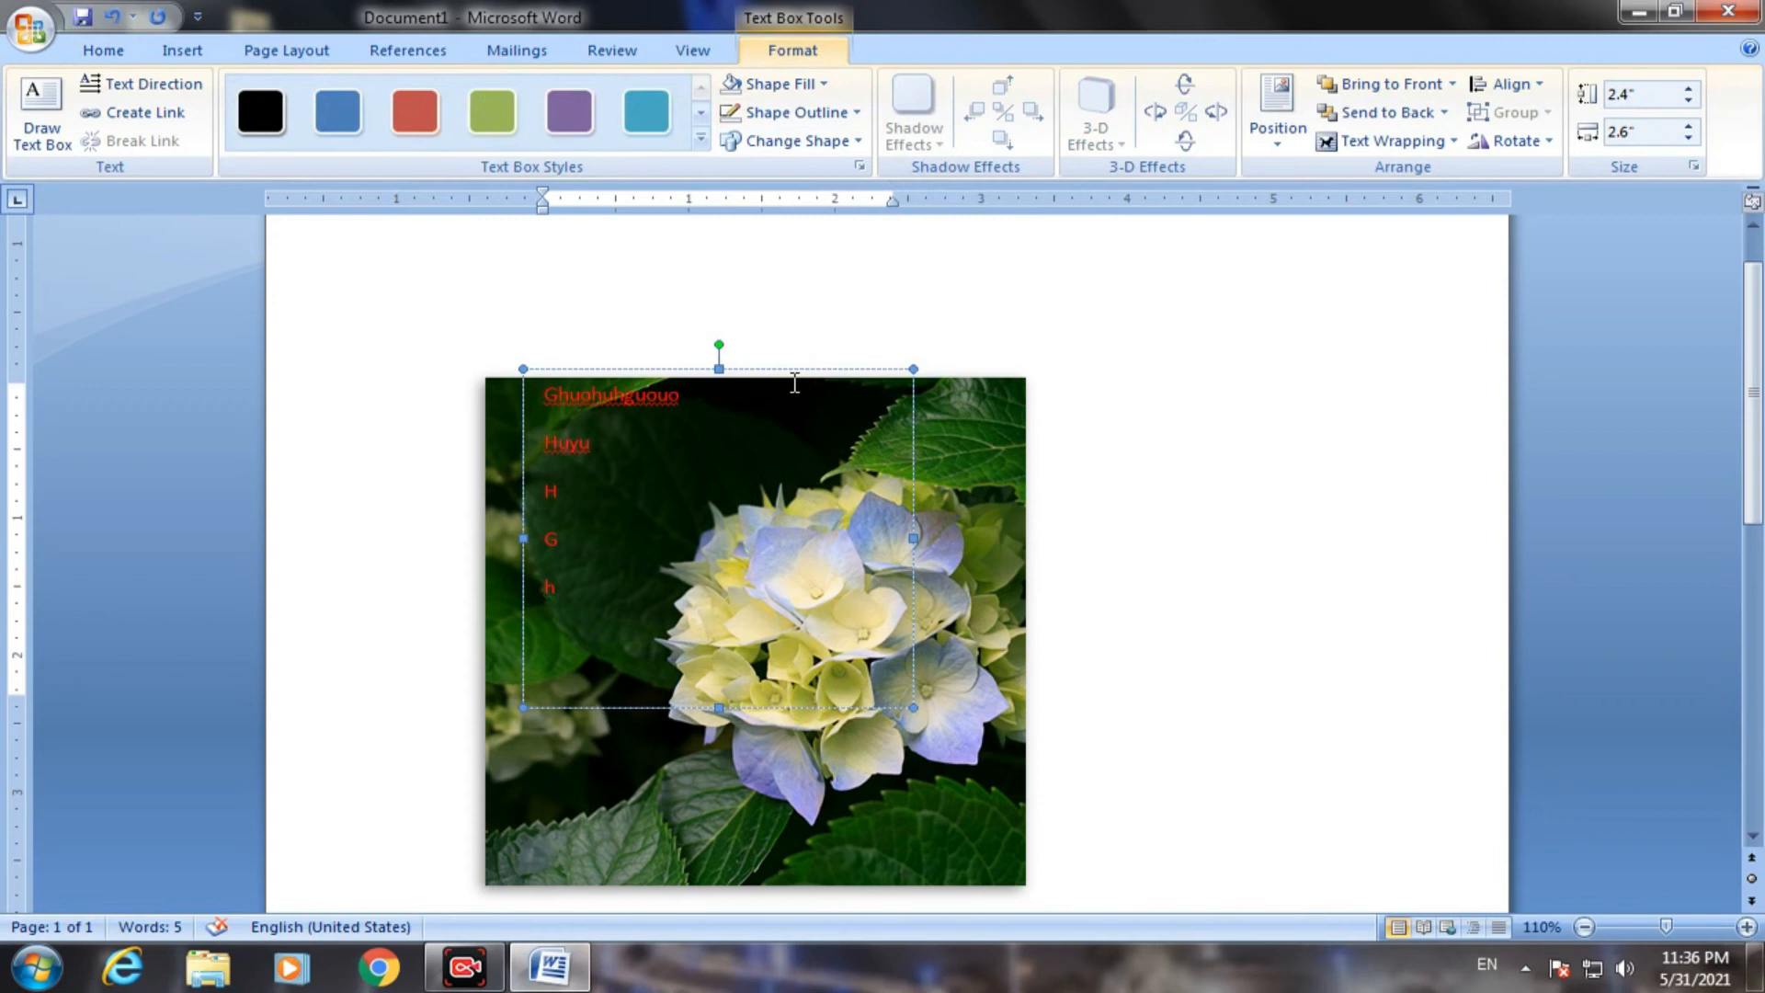
left_click(1100, 419)
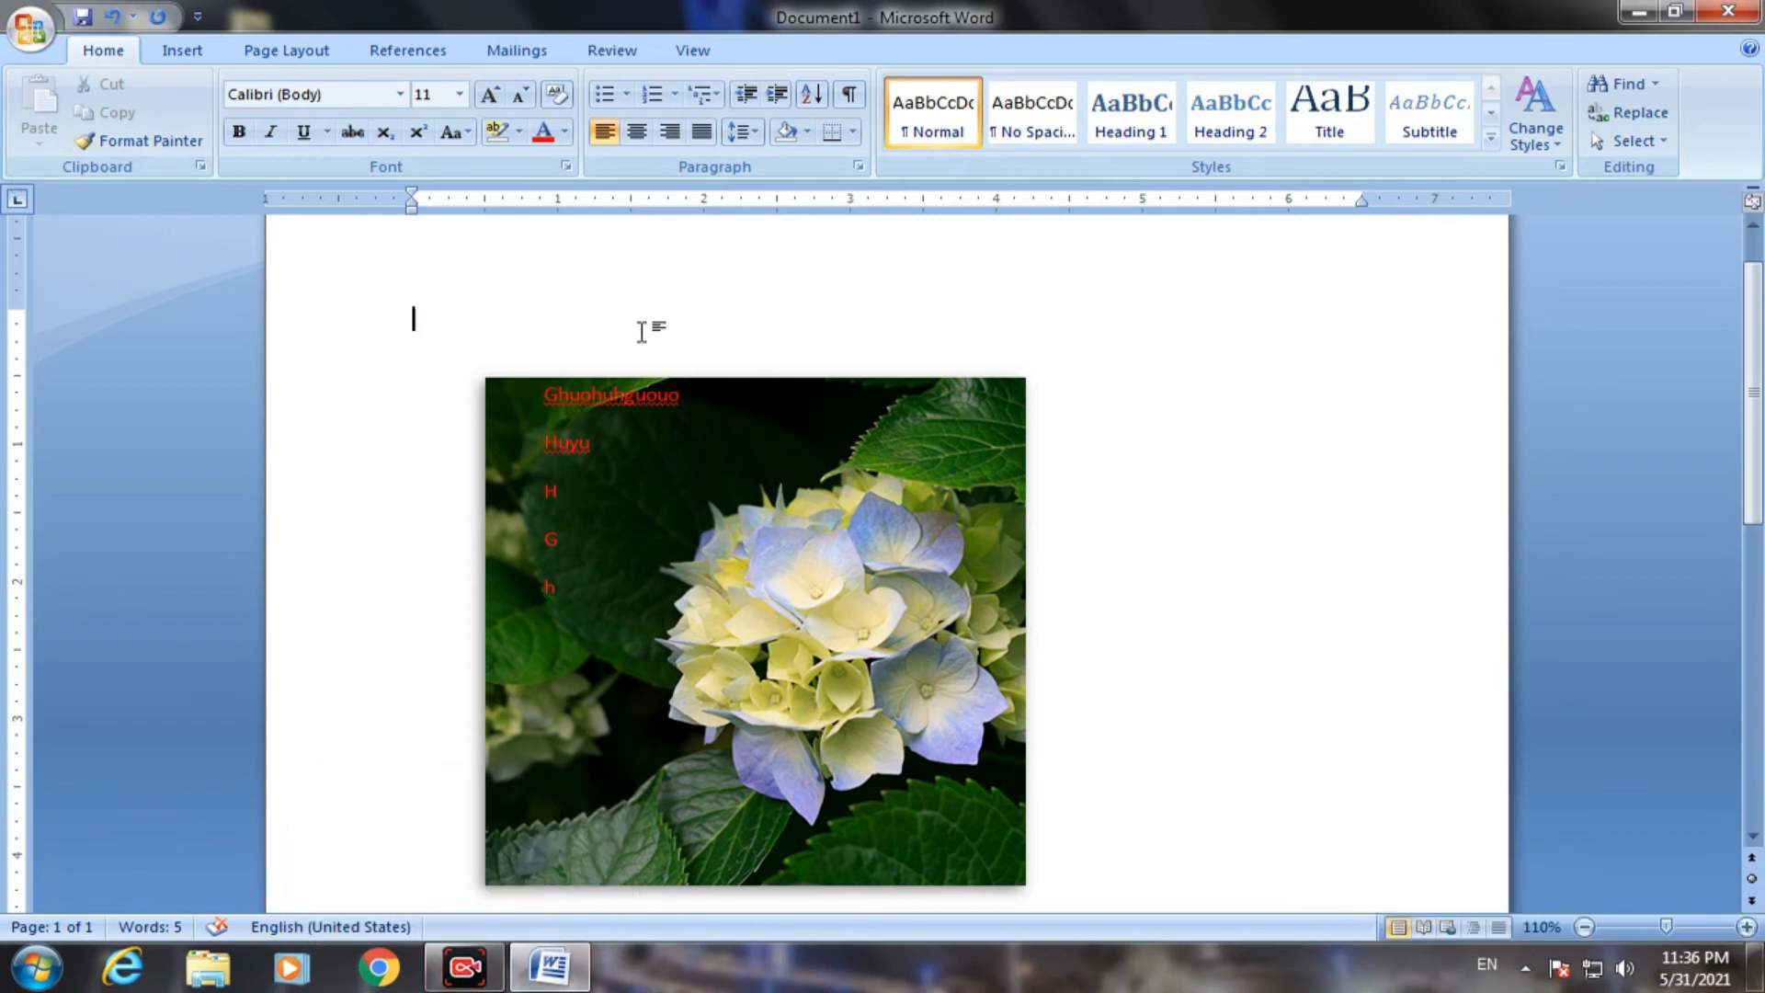
Insert the Koala picture from the Sample Pictures folder on the blank line above the hydrangea picture
left_click(731, 534)
left_click(1037, 330)
left_click(175, 53)
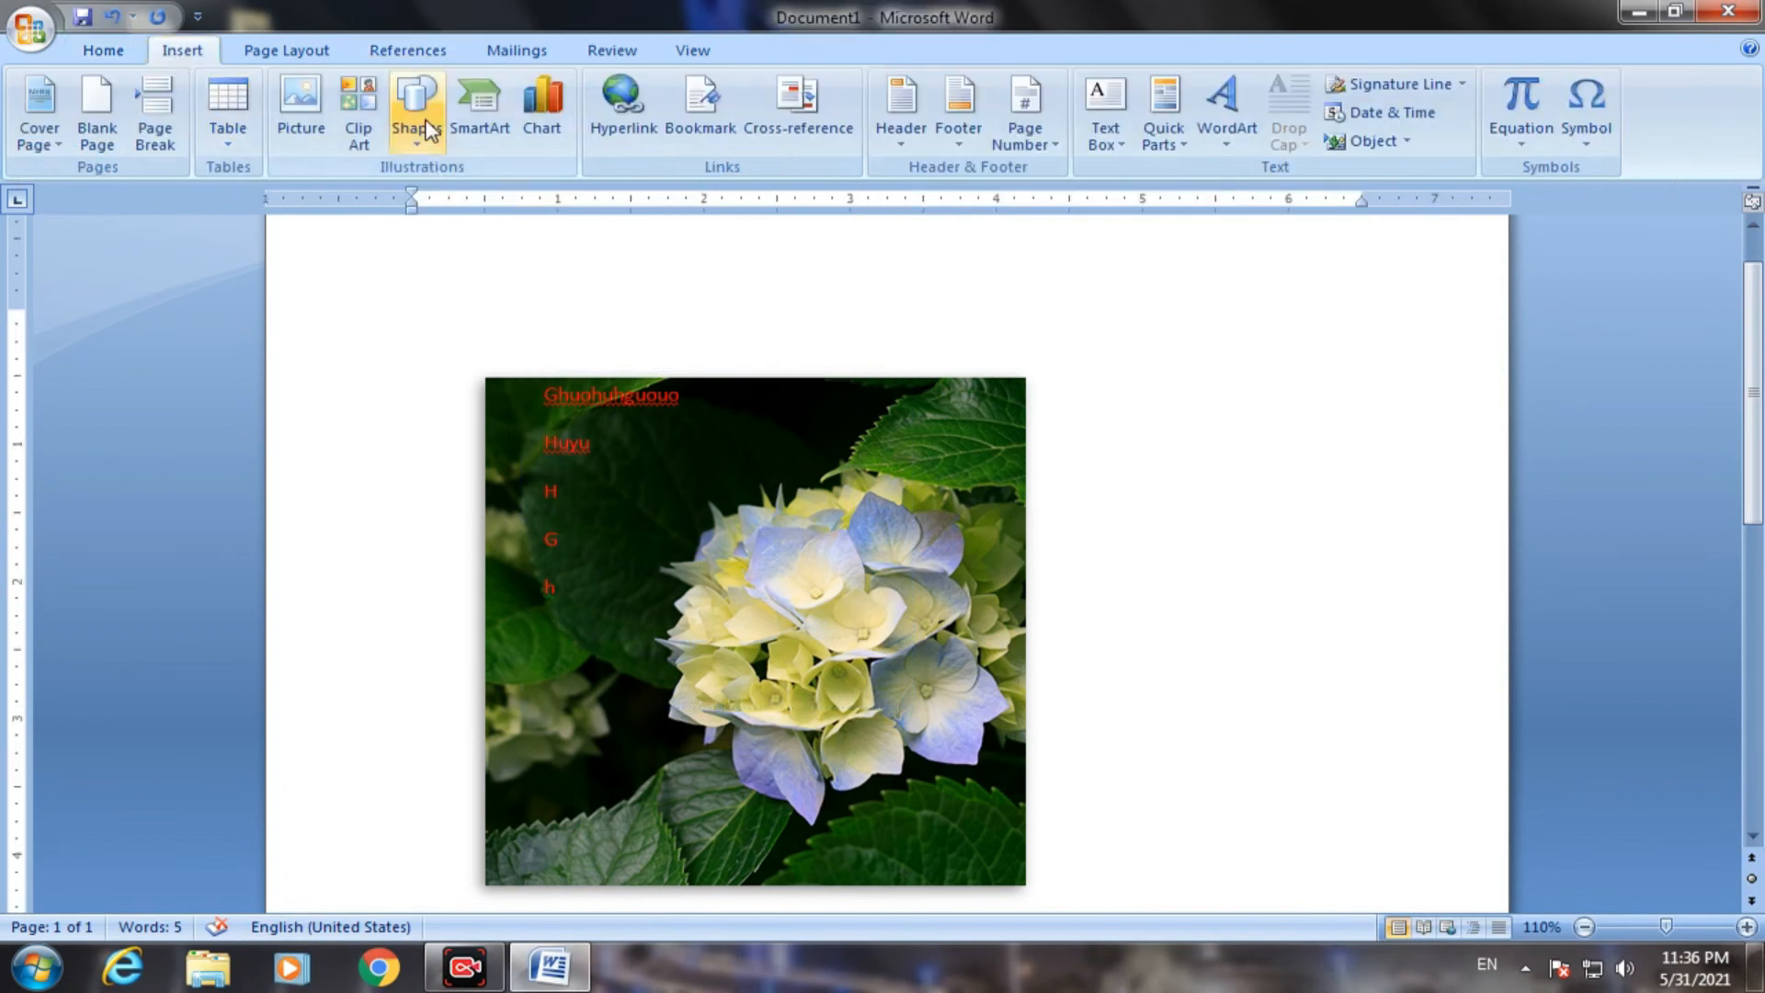
left_click(301, 105)
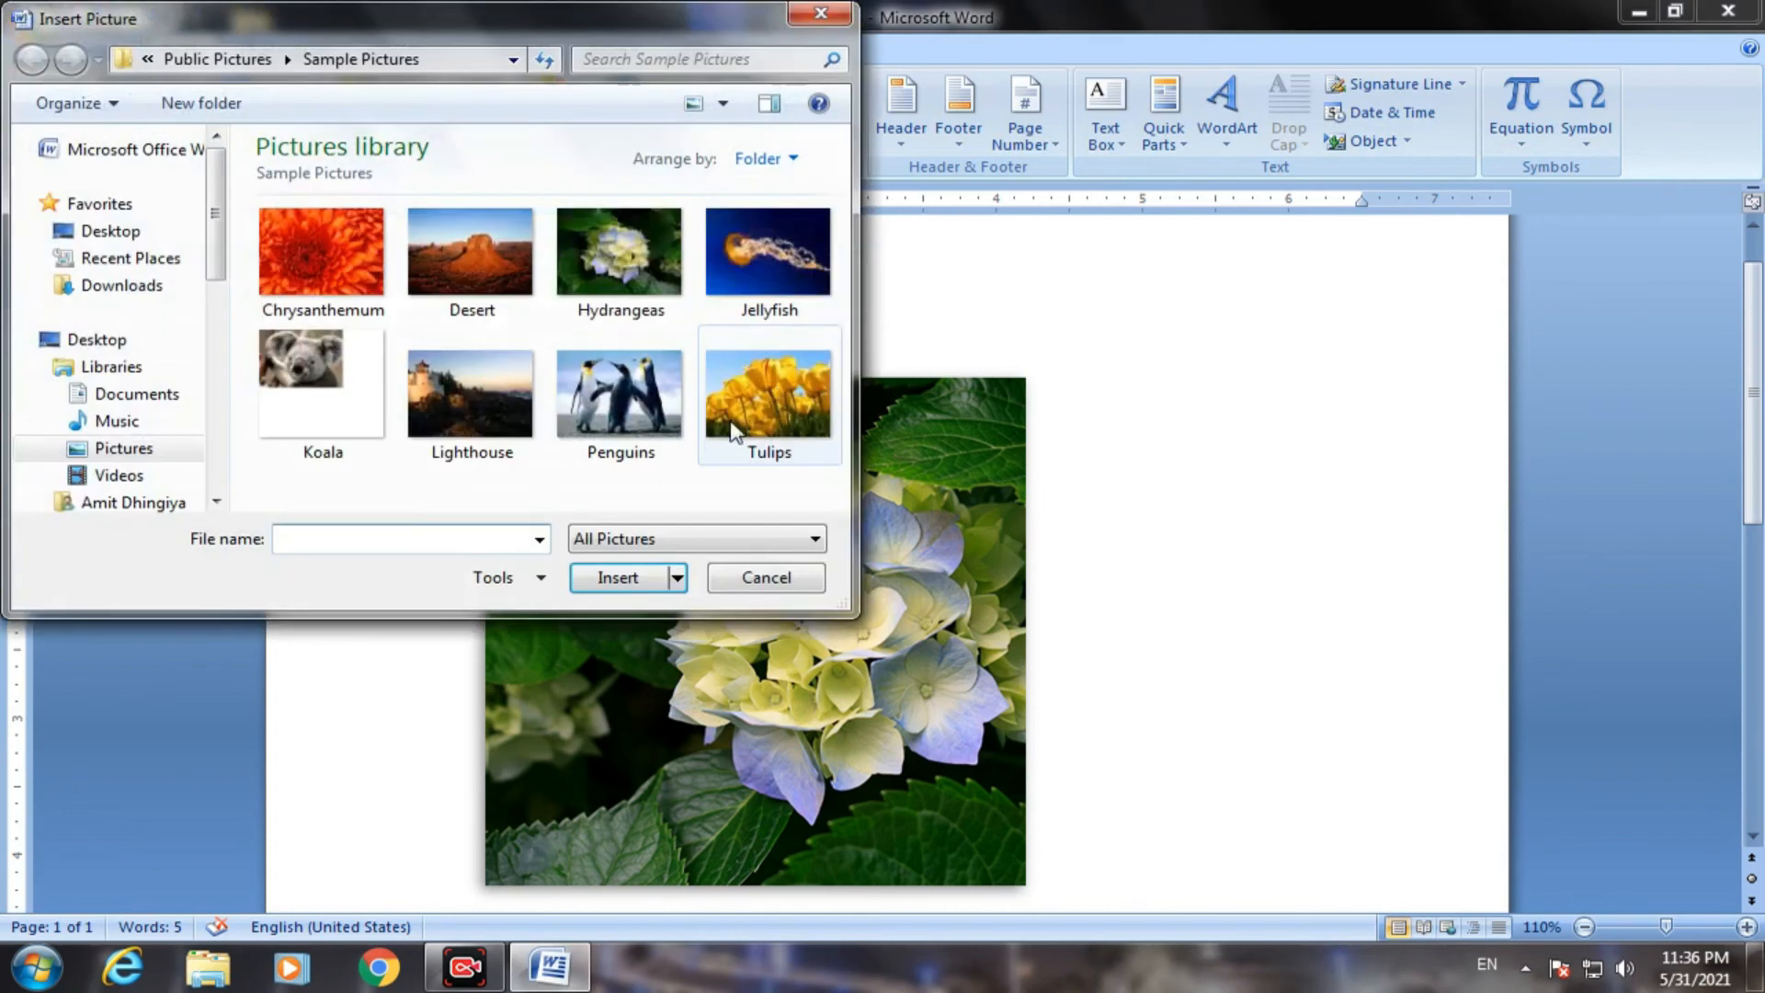
double_click(324, 395)
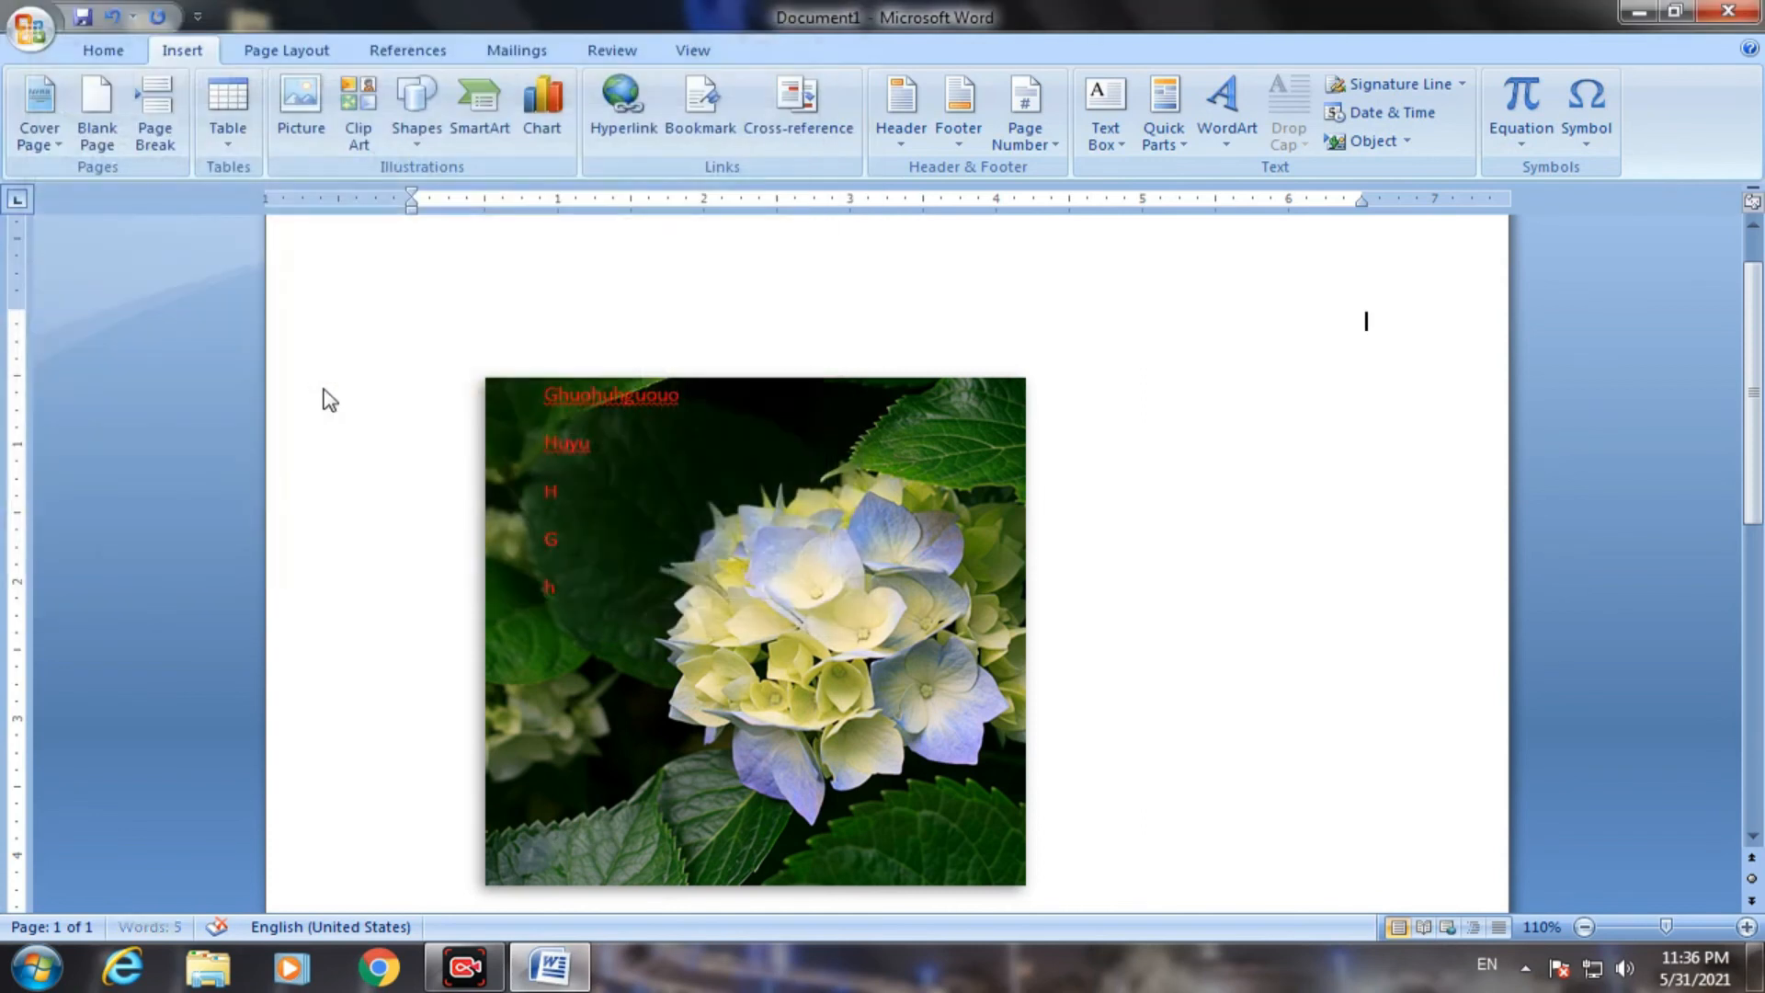
Set the koala picture's text wrapping to Square and move it over the hydrangea picture
left_click(920, 549)
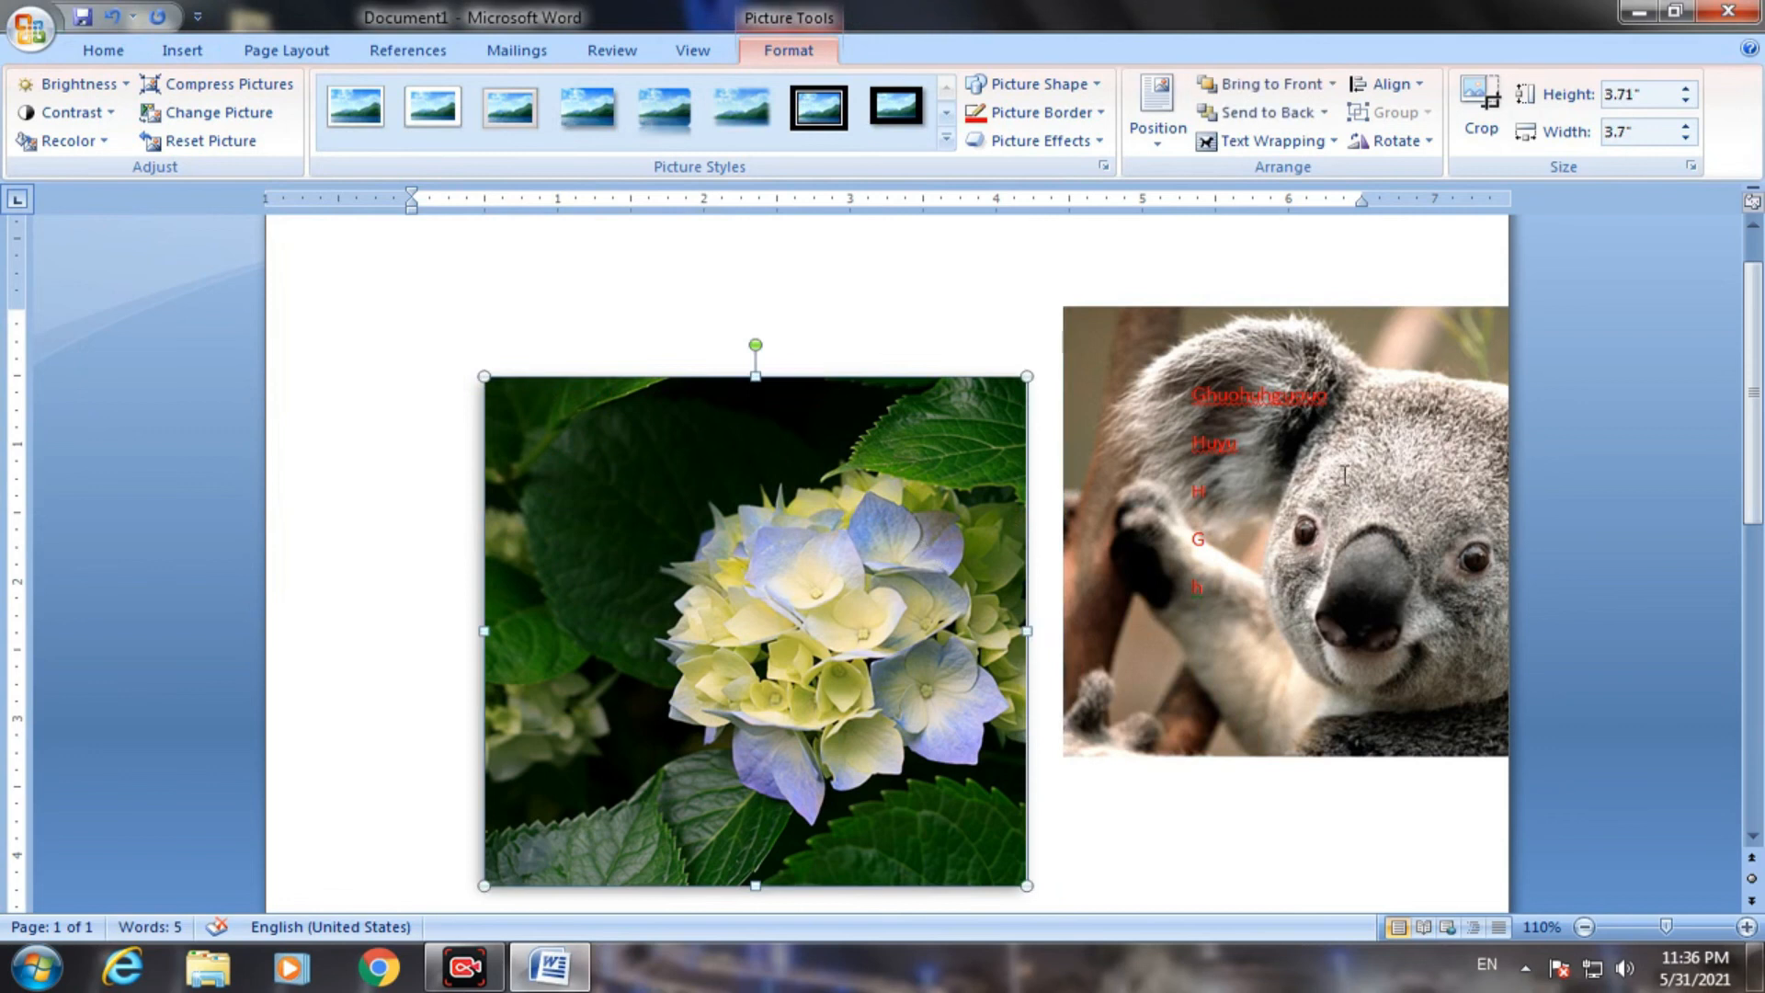
left_click(1344, 473)
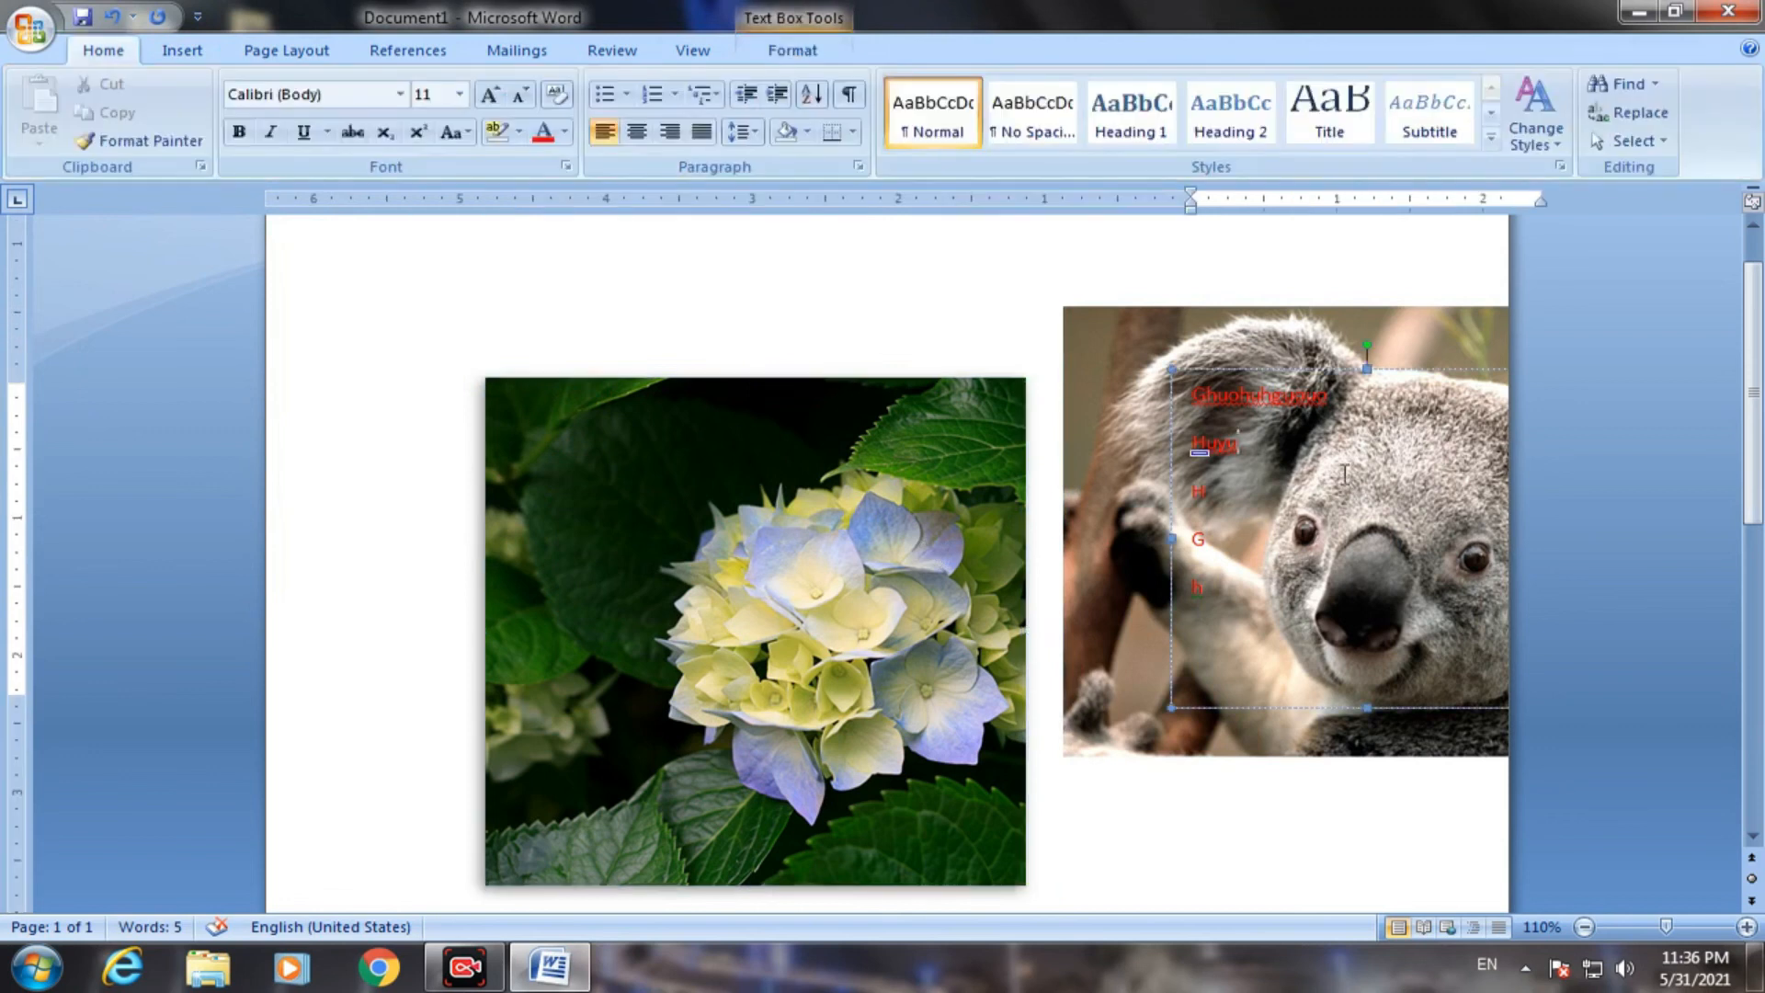
double_click(1115, 347)
left_click(1297, 140)
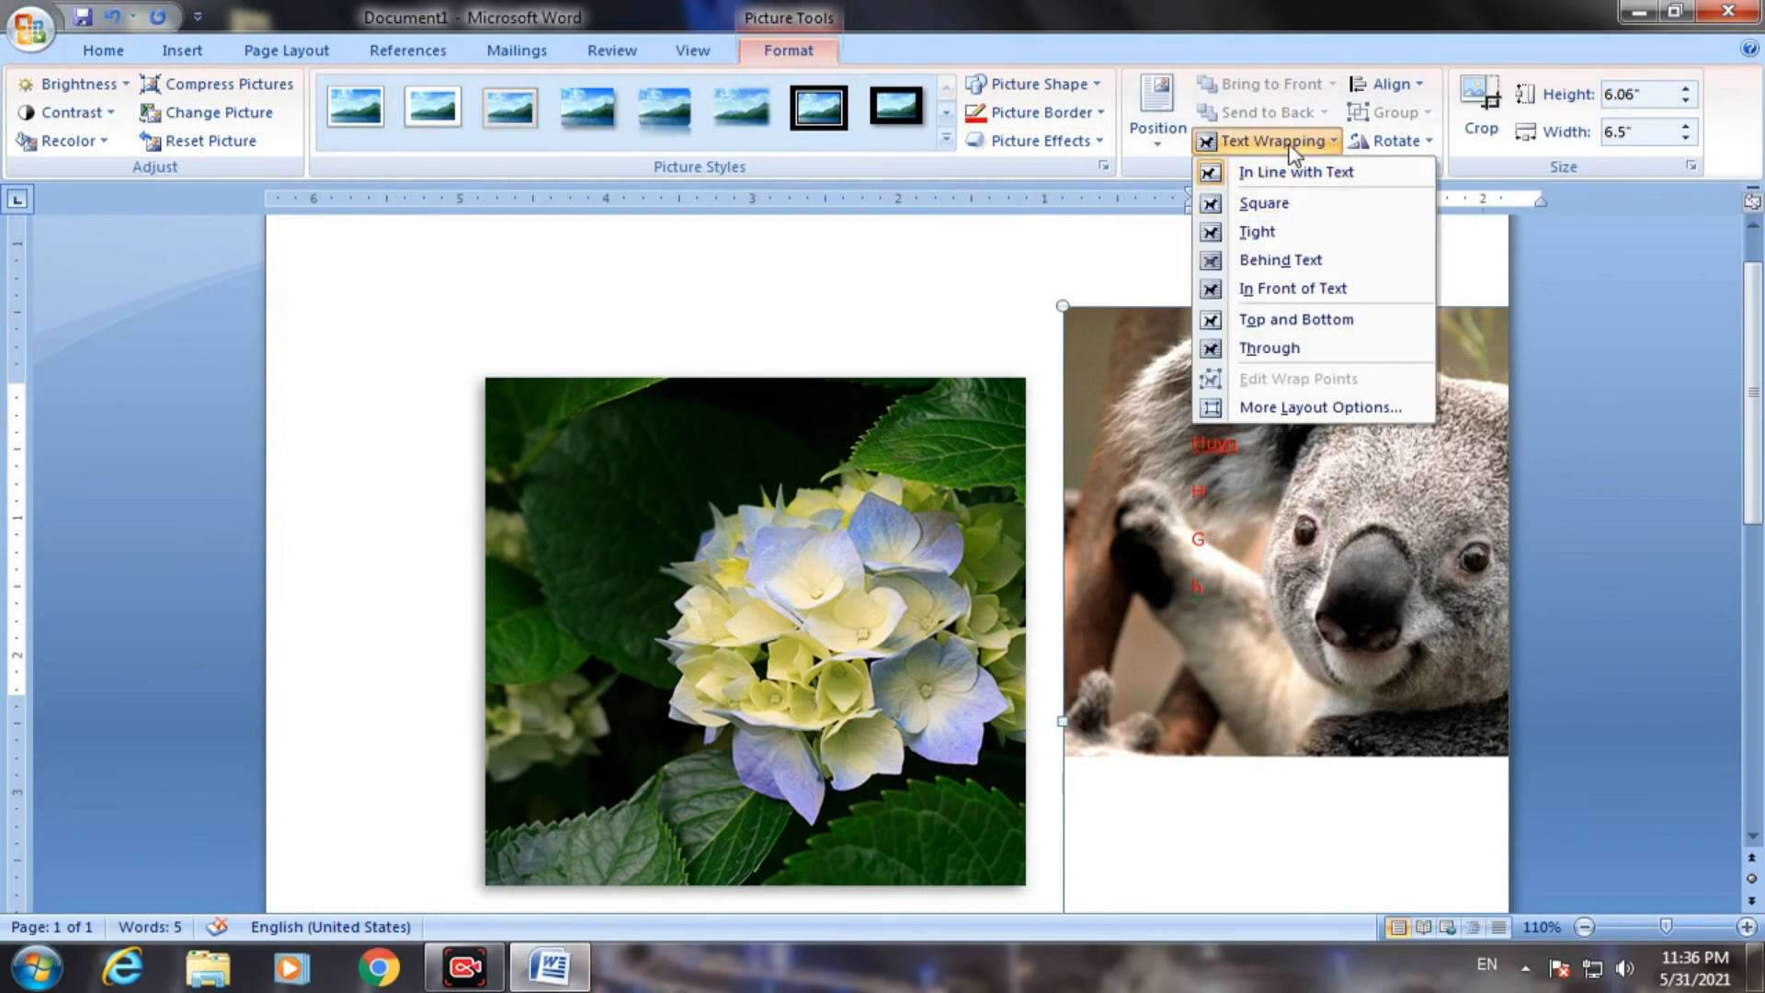
left_click(1277, 204)
left_click_drag(961, 350, 826, 464)
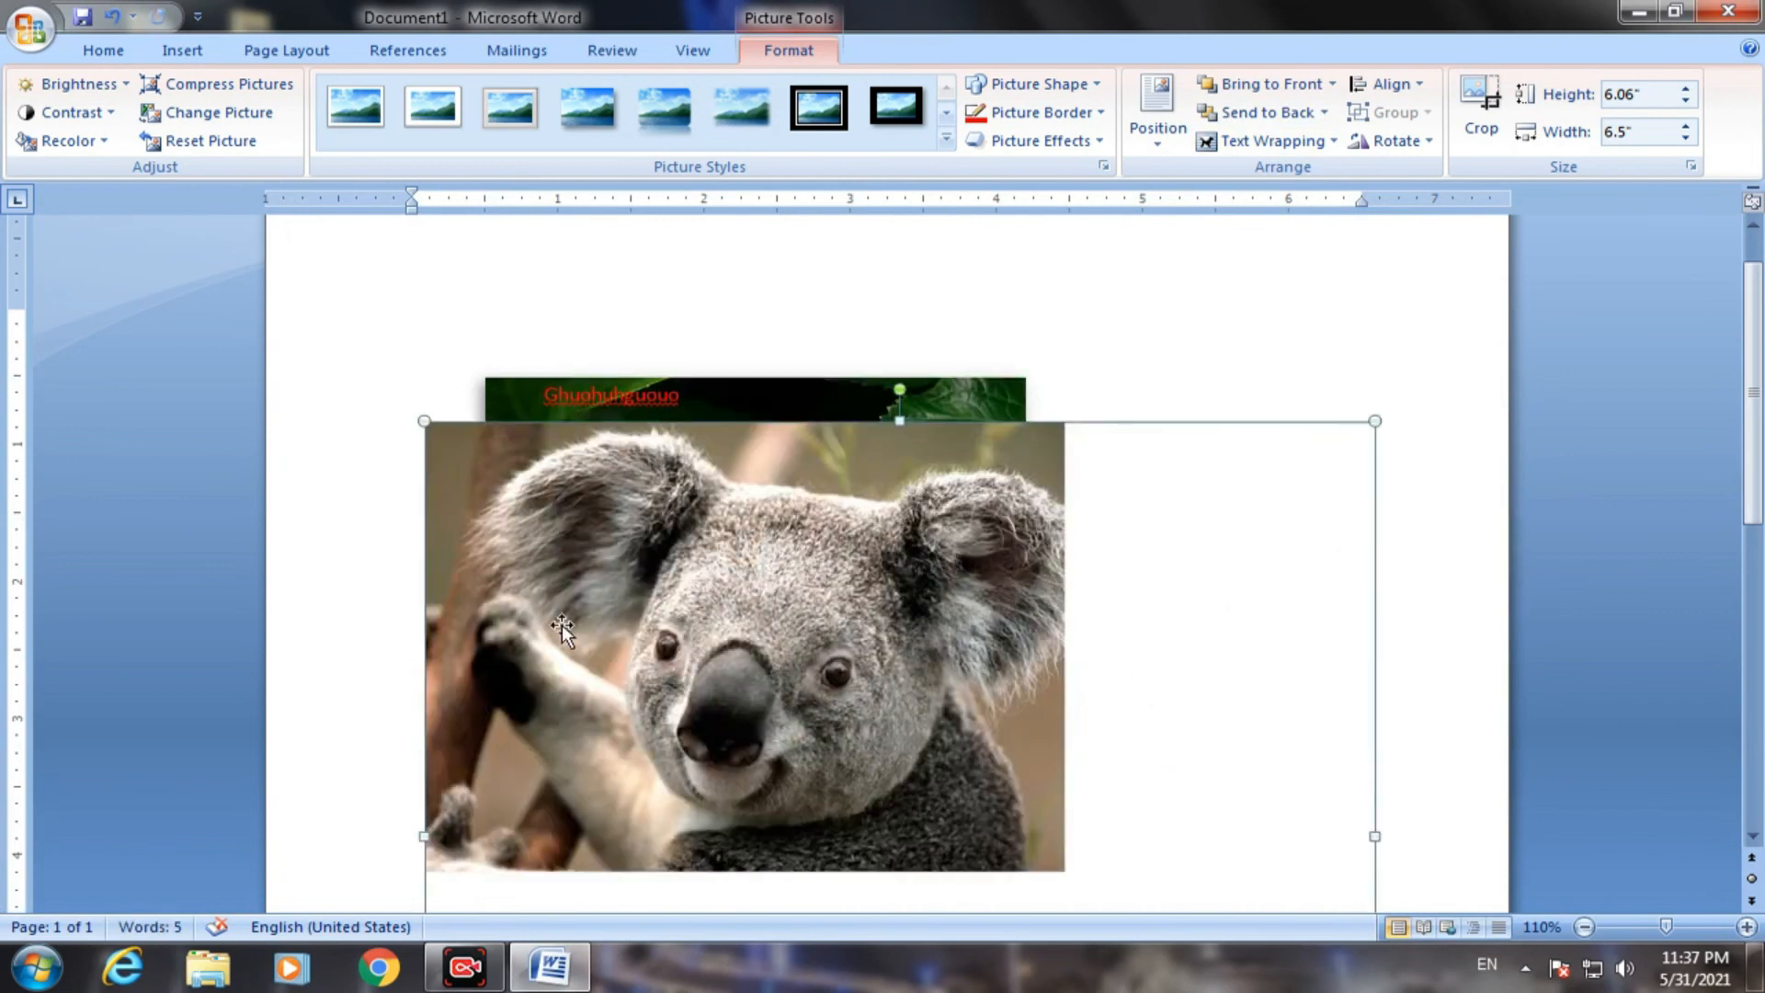
Shrink the koala picture to about 2.39" high by 2.56" wide and place it inside the hydrangea picture
left_click_drag(421, 419, 807, 752)
left_click_drag(931, 786, 765, 539)
left_click_drag(639, 505, 836, 678)
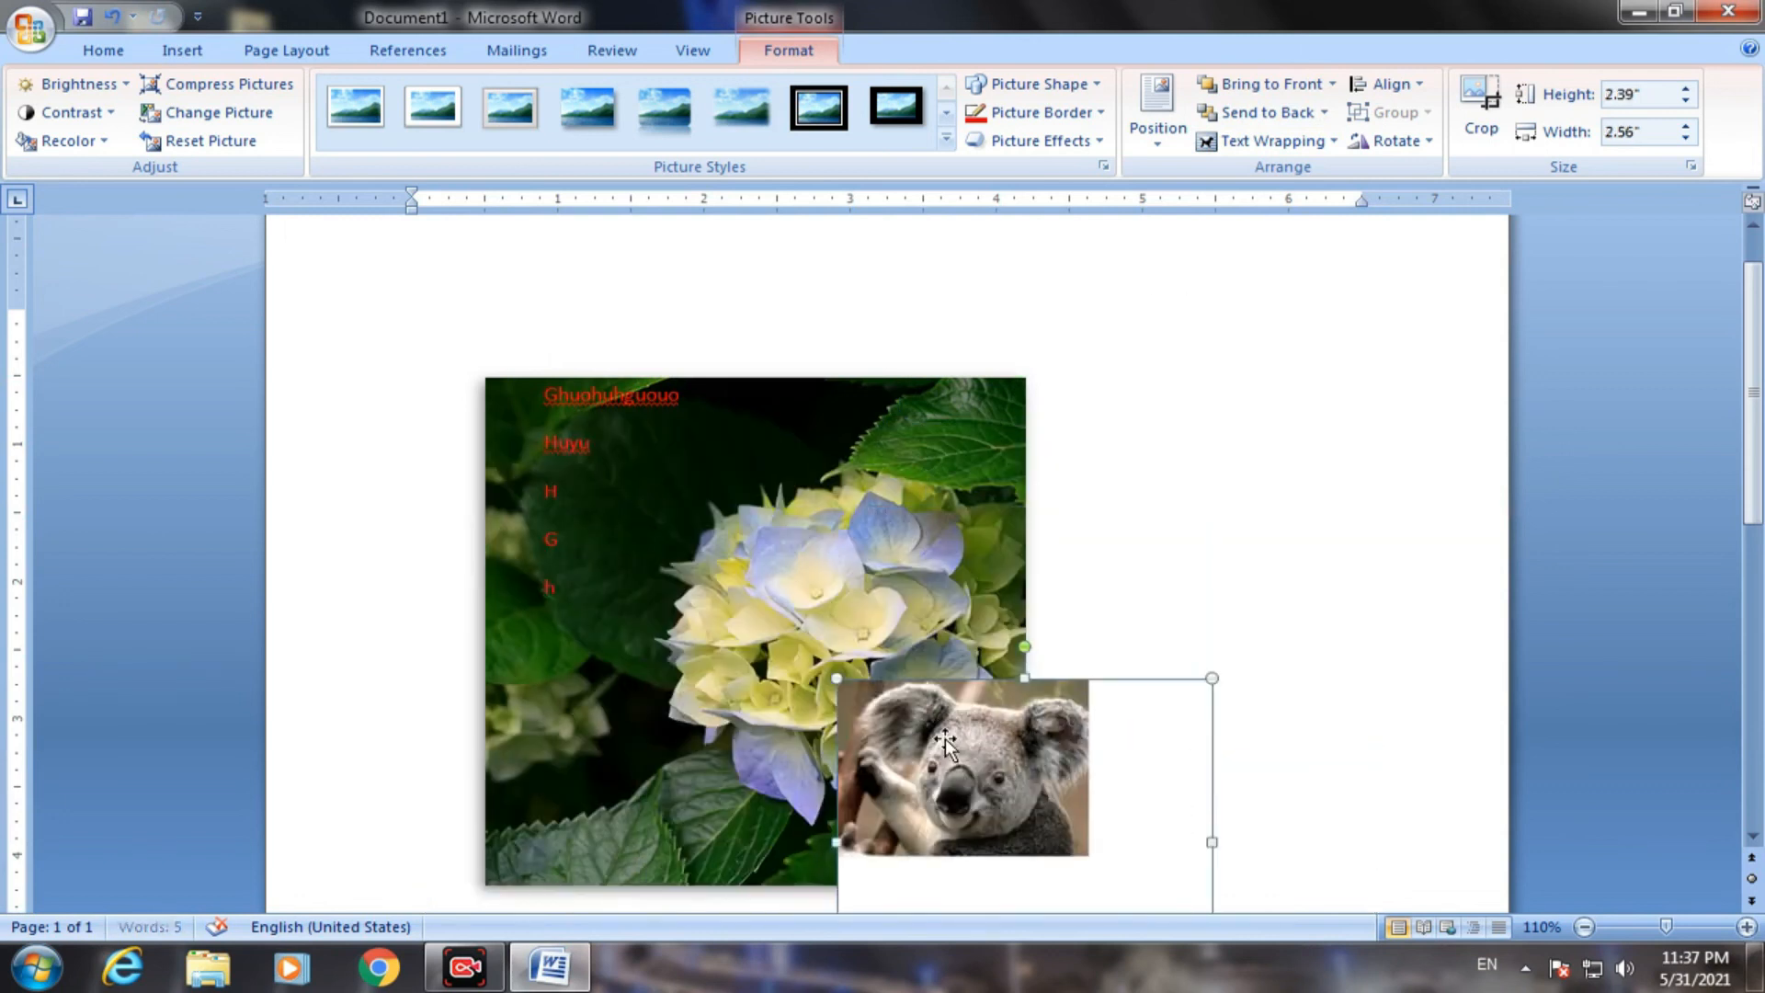
left_click_drag(960, 776, 672, 529)
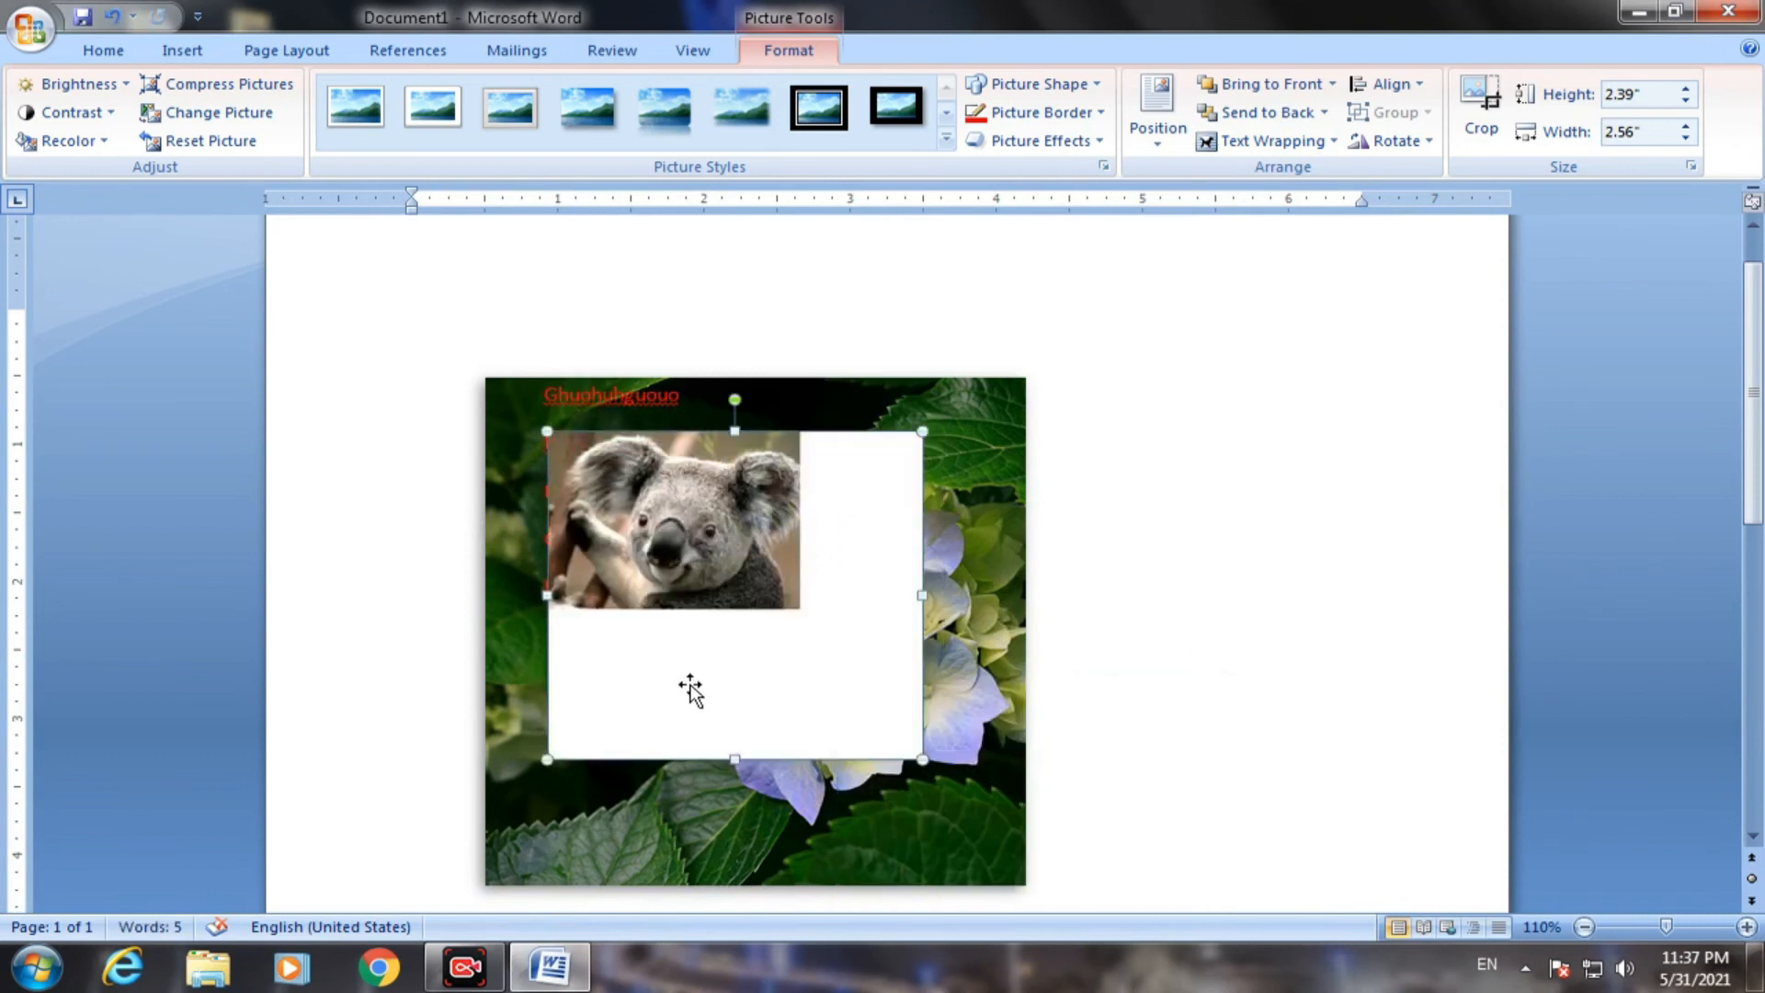
Make the white background of the koala picture transparent with Set Transparent Color
left_click(95, 146)
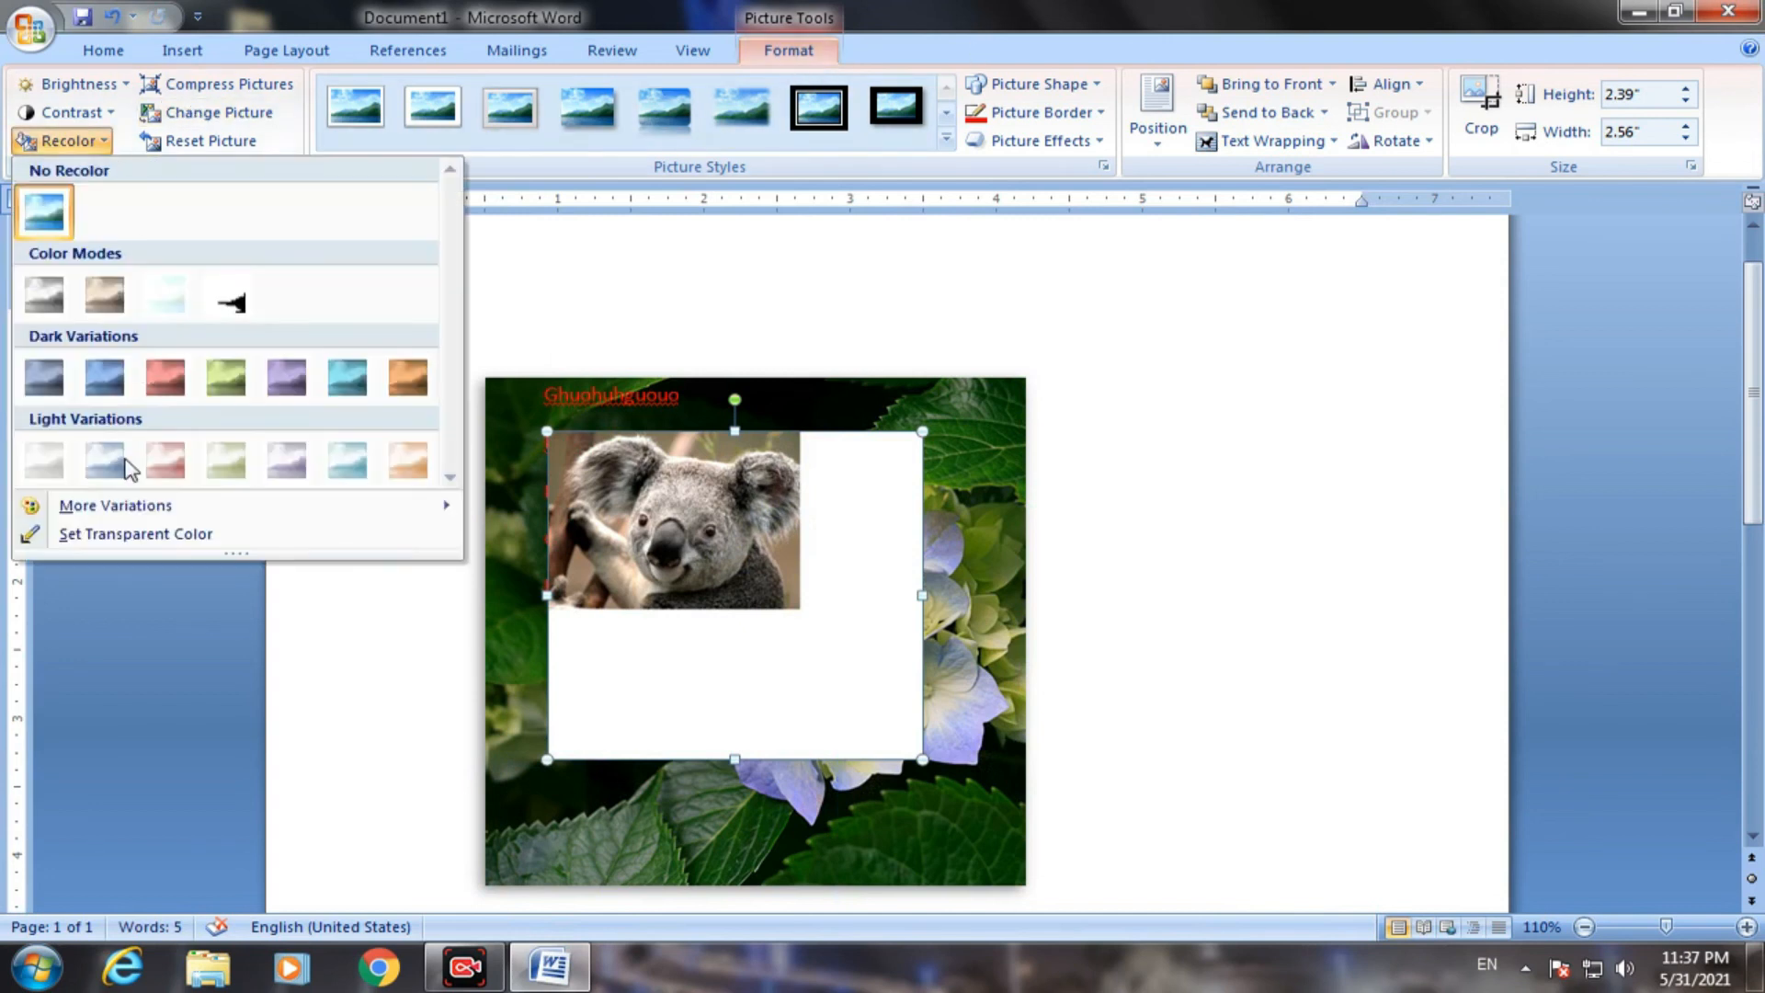
left_click(161, 535)
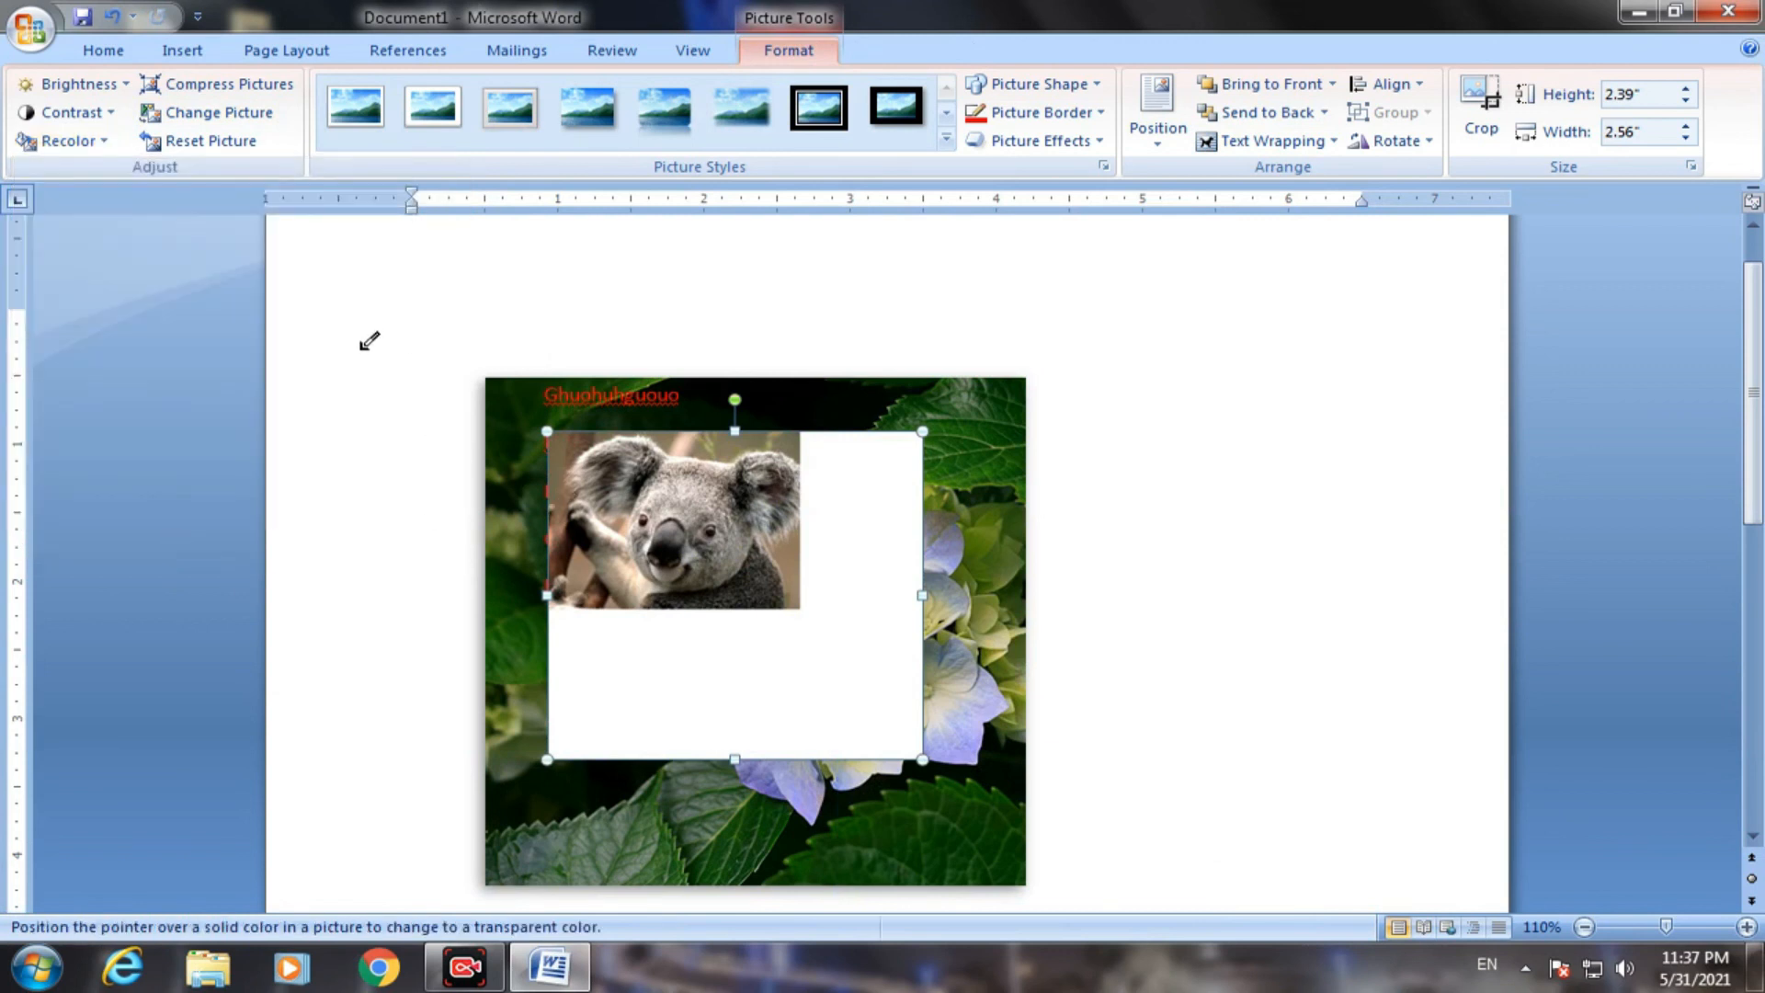
left_click(763, 679)
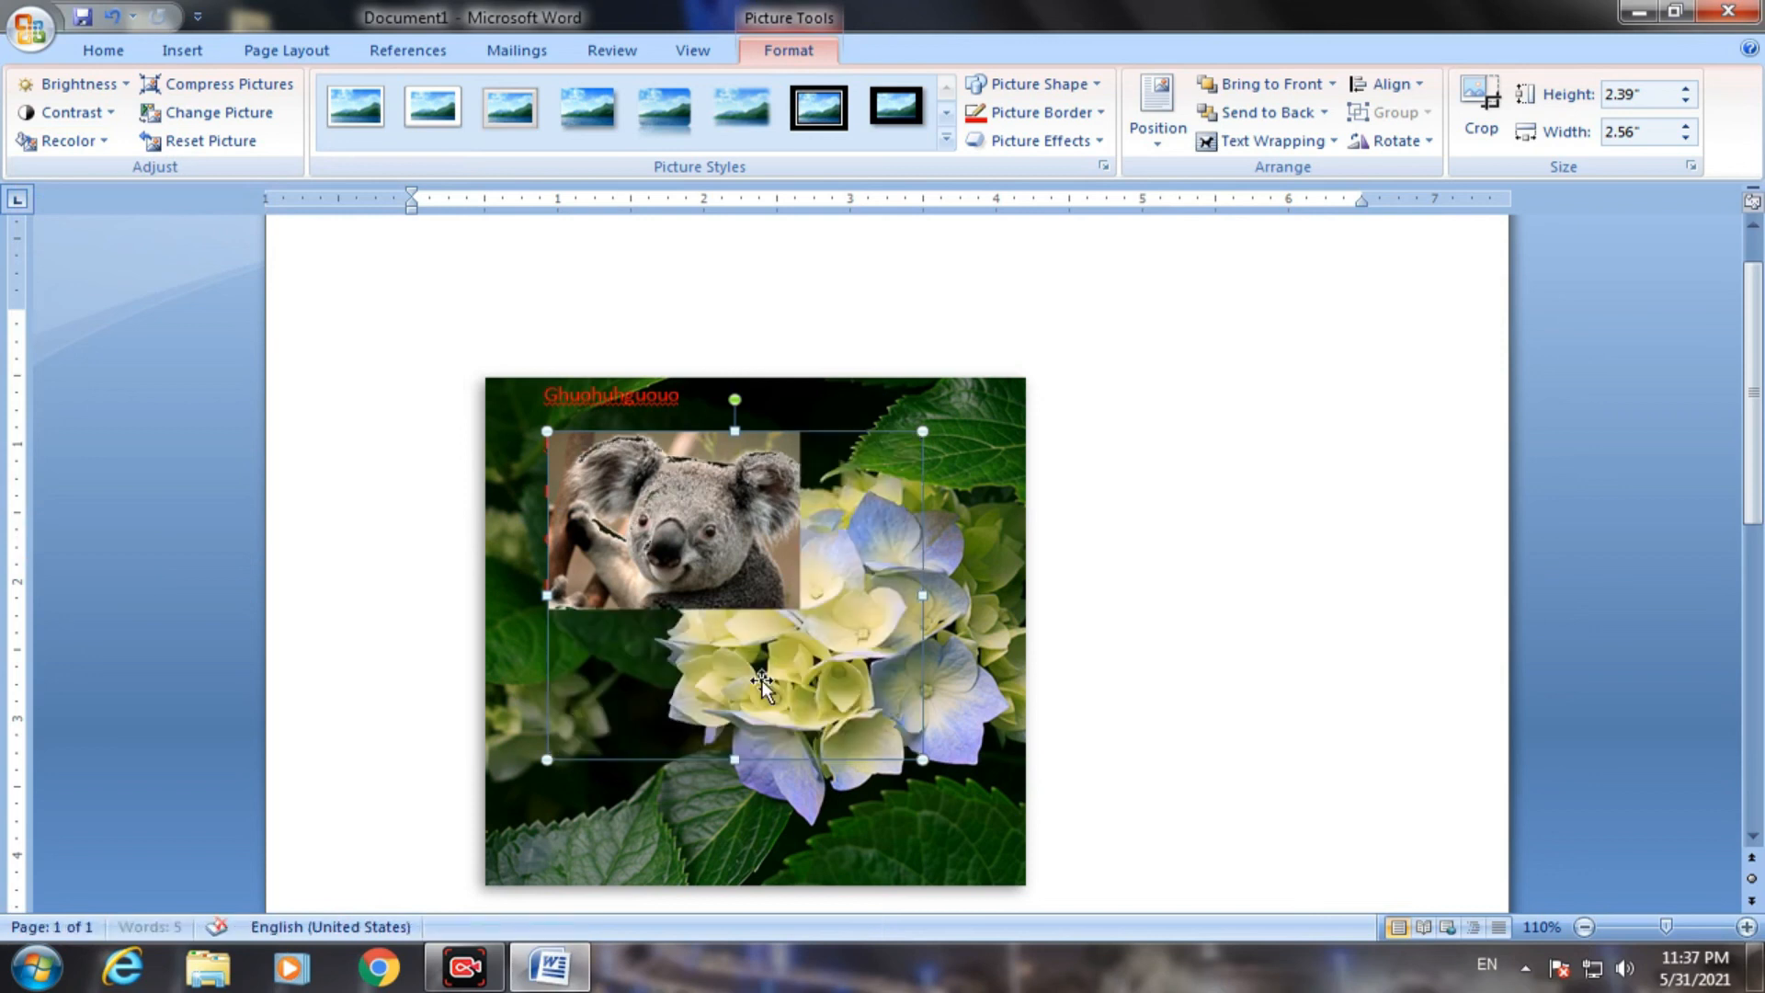